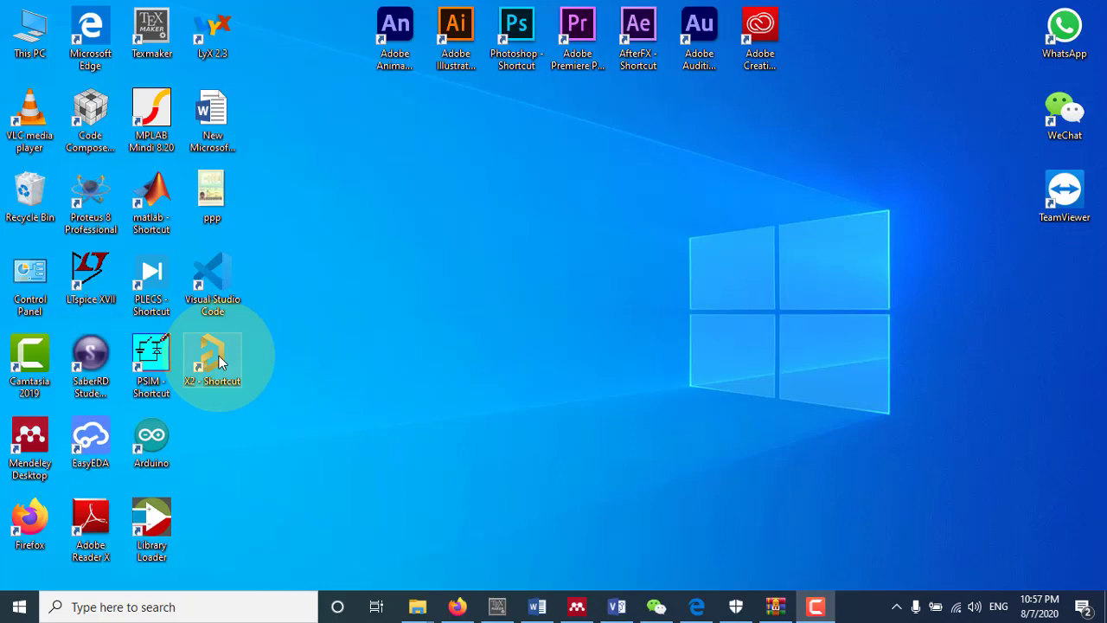
Step: Launch Altium Designer from its X2 desktop shortcut with administrator rights
right_click(218, 361)
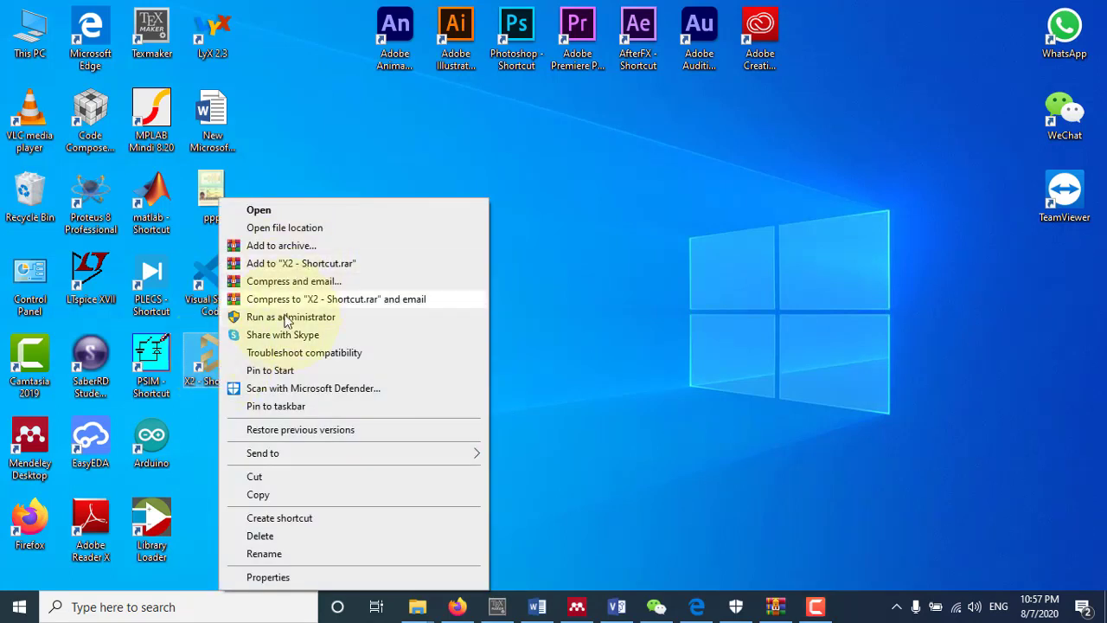
left_click(285, 317)
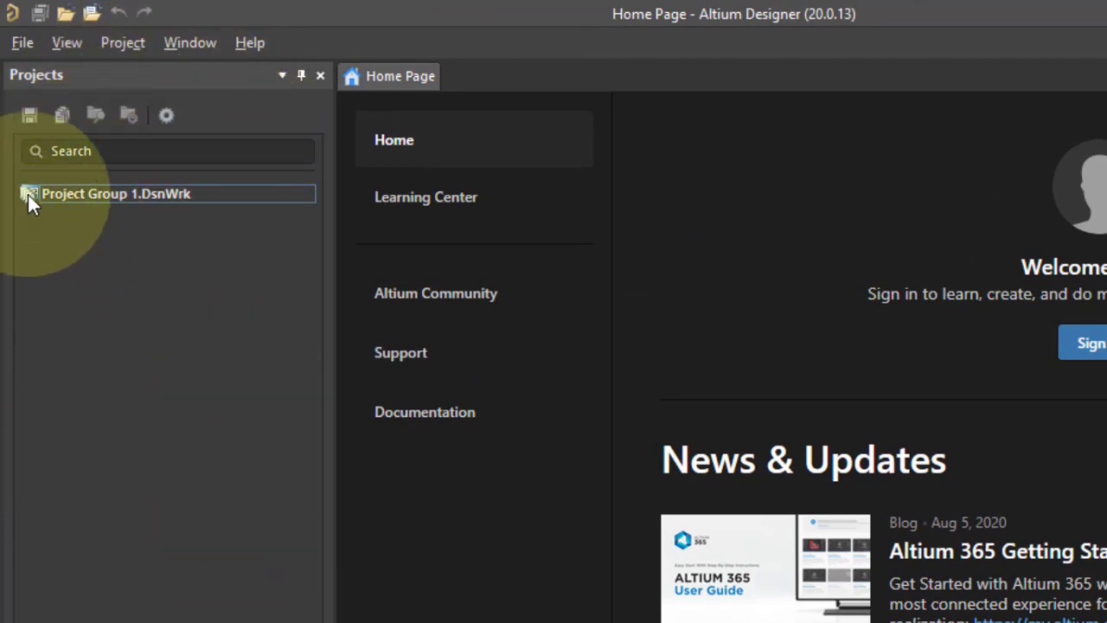
Step: Open the existing project QMGD_R Prj.PrjPcb from the PCB for QMGD folder inside the SiC MOSFET gate driver folder
left_click(19, 42)
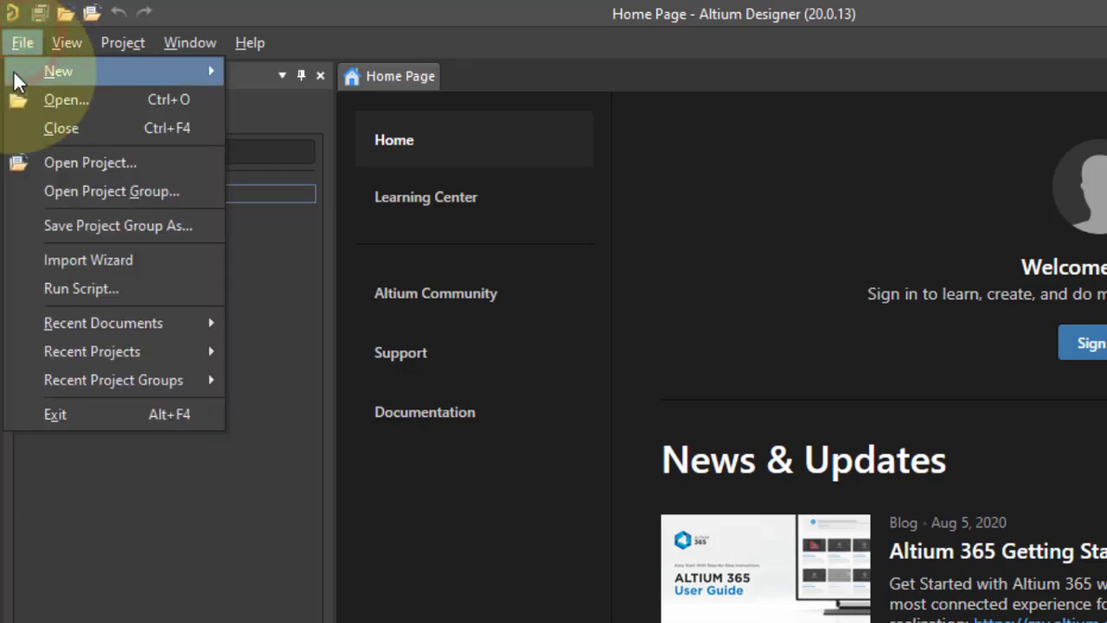
mouse_move(13, 70)
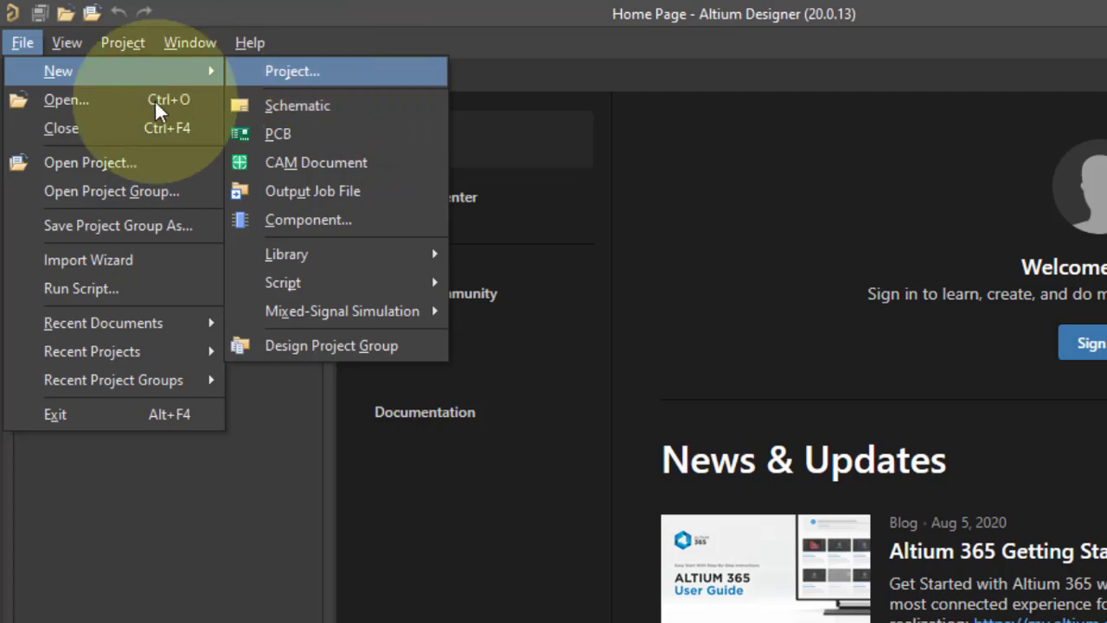
left_click(87, 162)
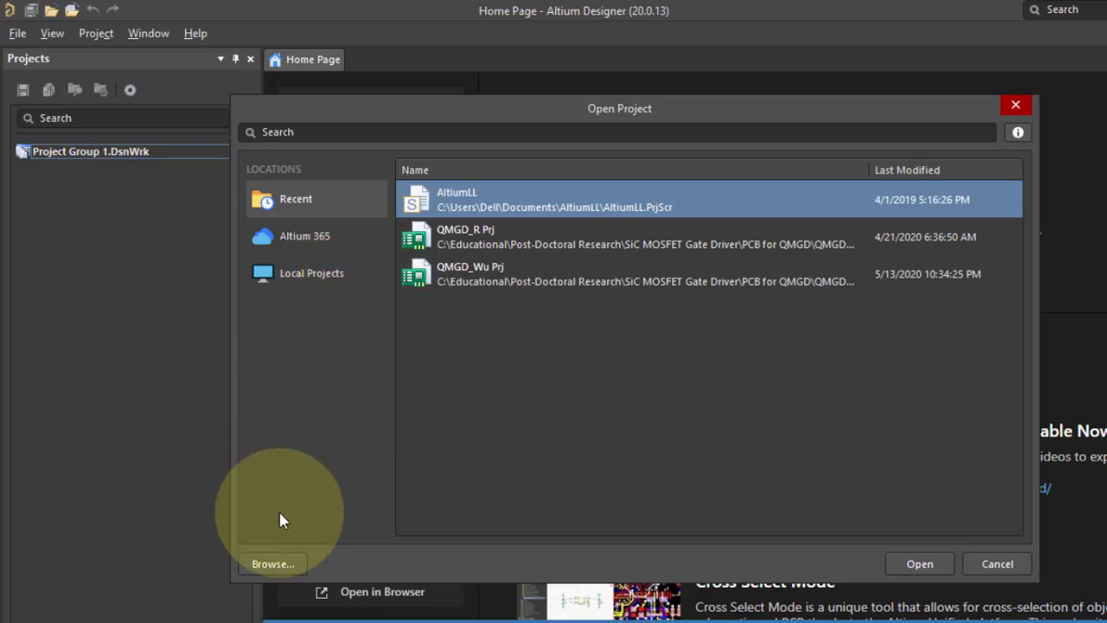
left_click(285, 561)
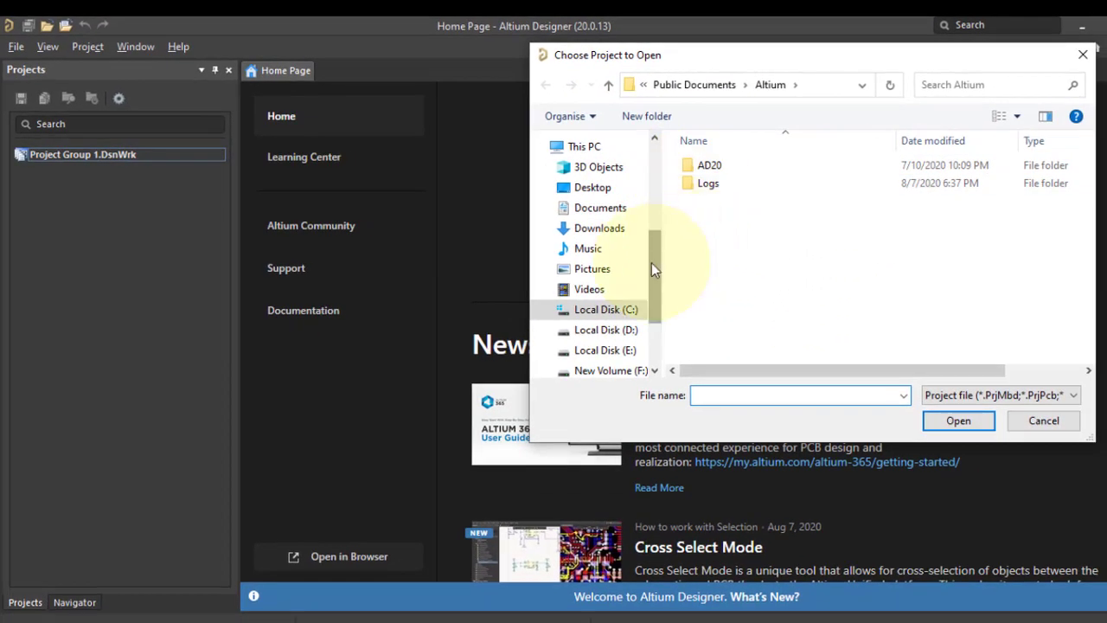
left_click_drag(654, 241, 652, 173)
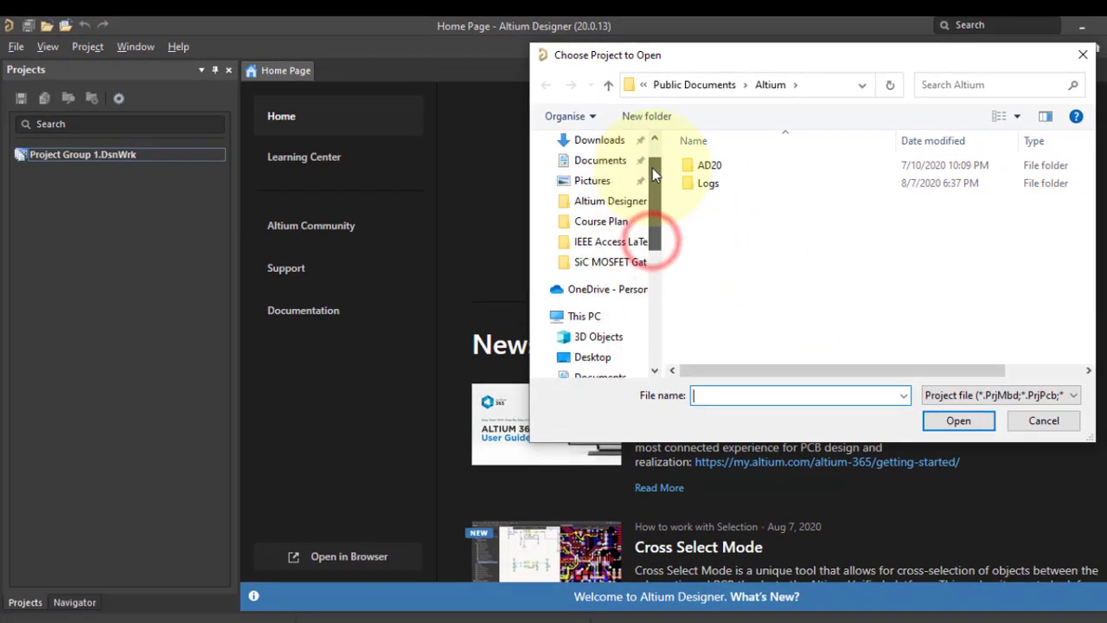
left_click(623, 259)
double_click(727, 236)
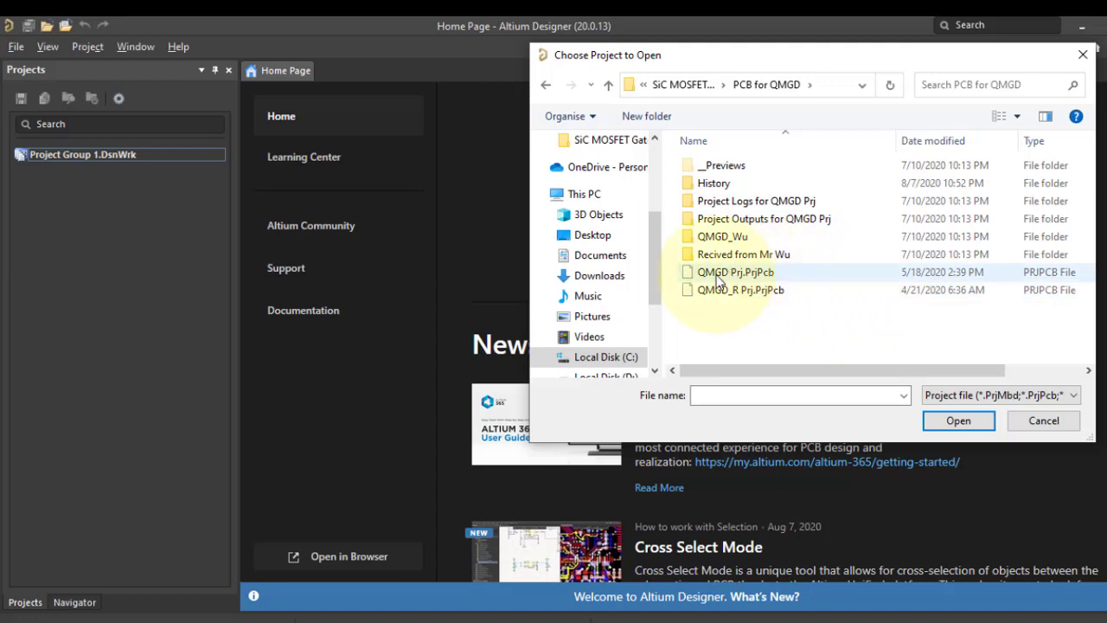
double_click(765, 291)
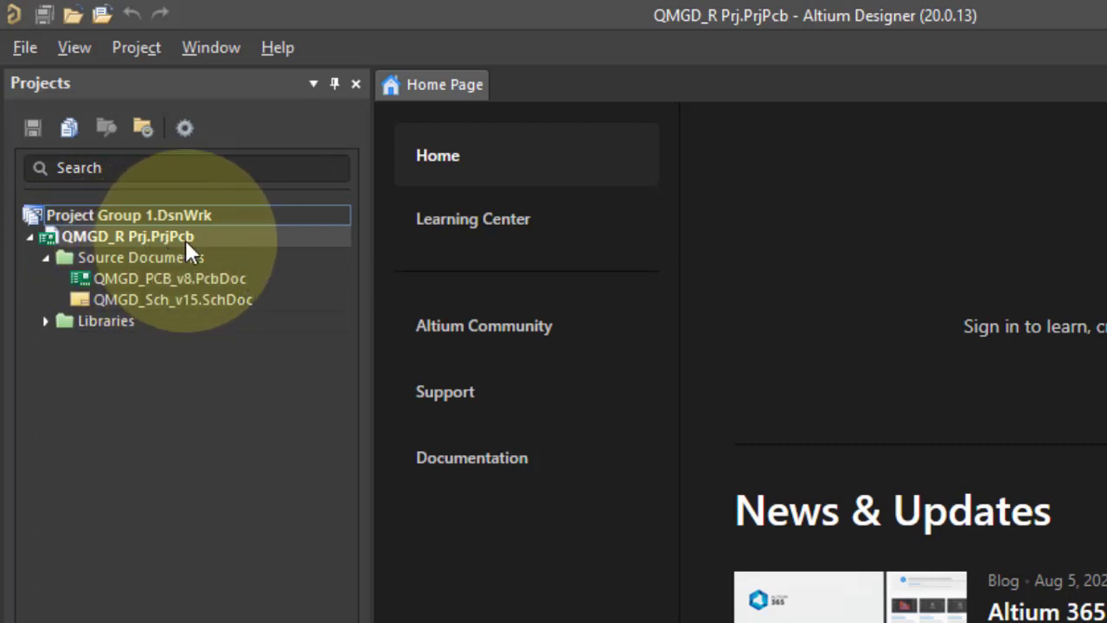
Step: Expand the project's Libraries and PCB Library Documents folders to inspect the files the project contains
left_click(49, 254)
left_click(49, 253)
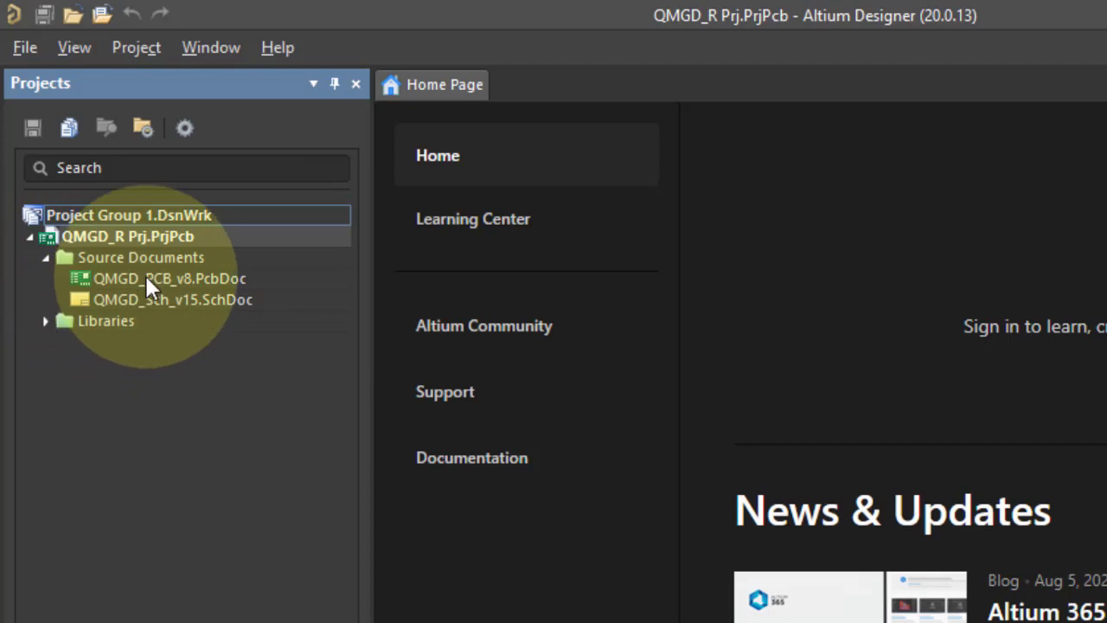
left_click(44, 320)
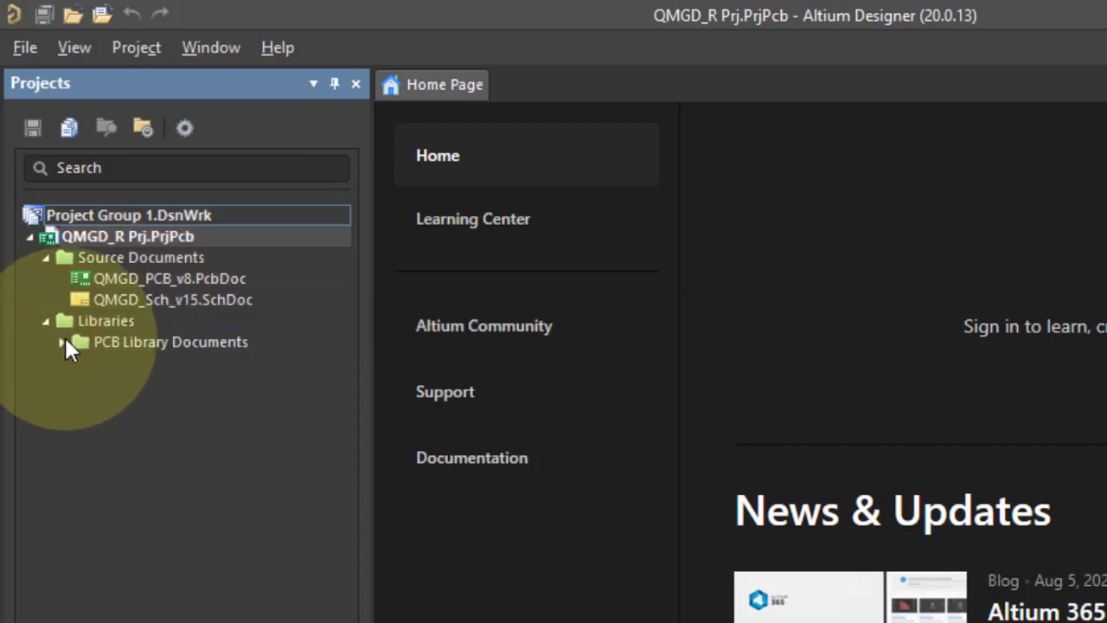
left_click(63, 341)
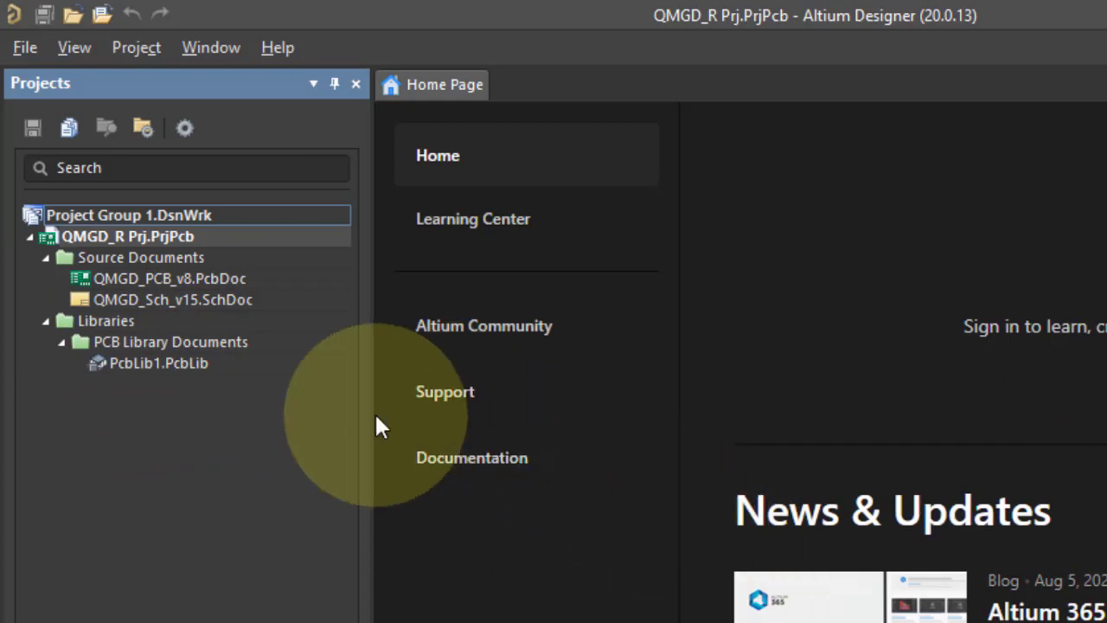
Step: Open the project's schematic QMGD_Sch_v15.SchDoc and its board layout QMGD_PCB_v8.PcbDoc
left_click(190, 297)
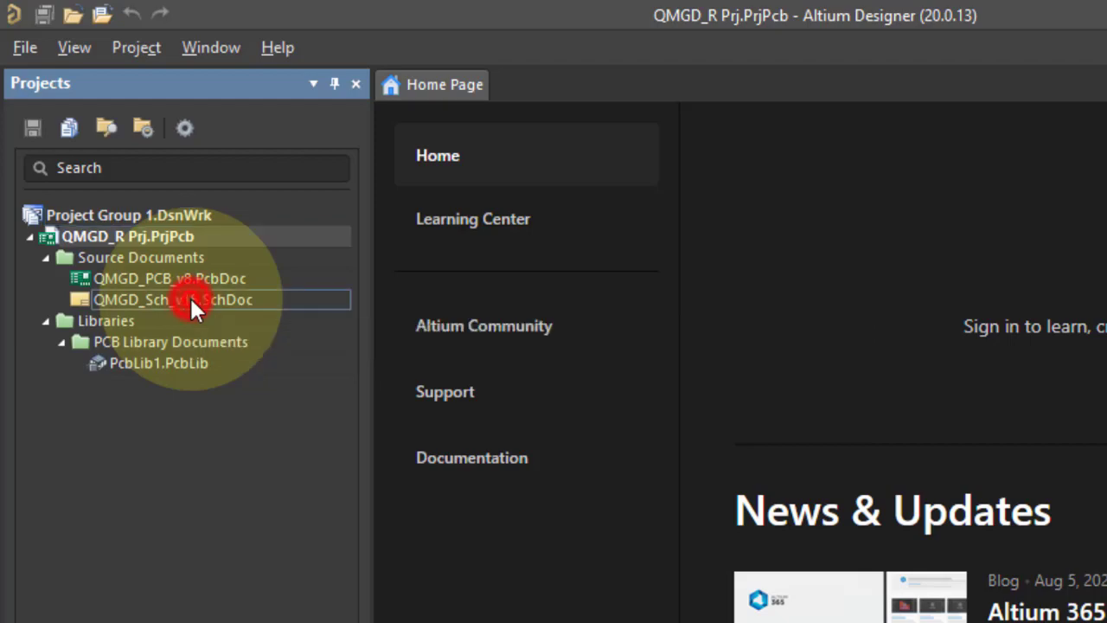
double_click(190, 298)
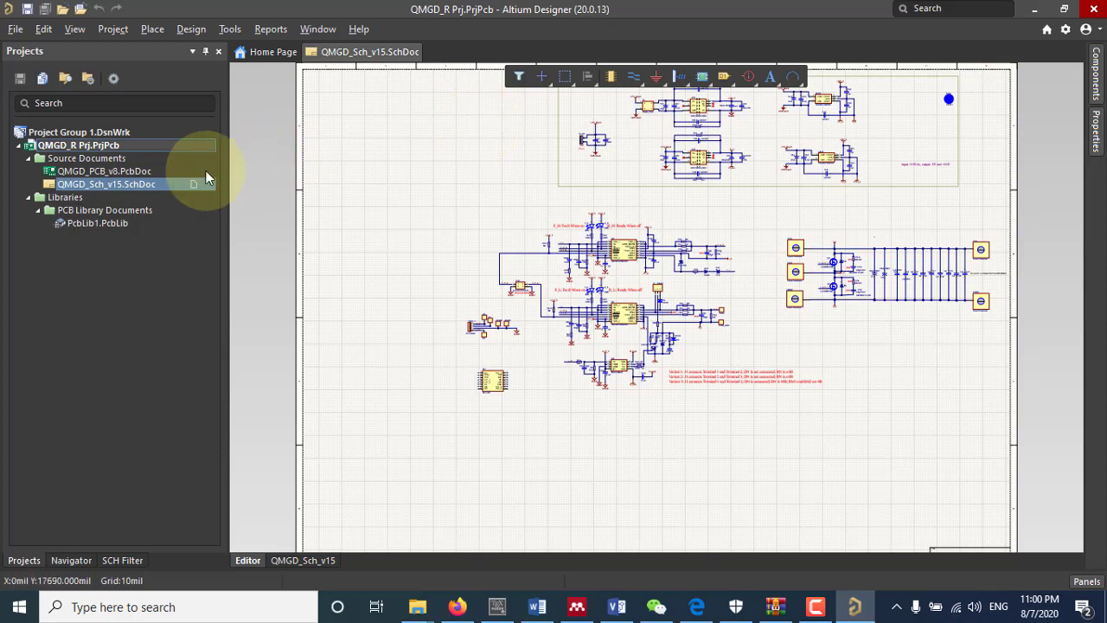
double_click(111, 171)
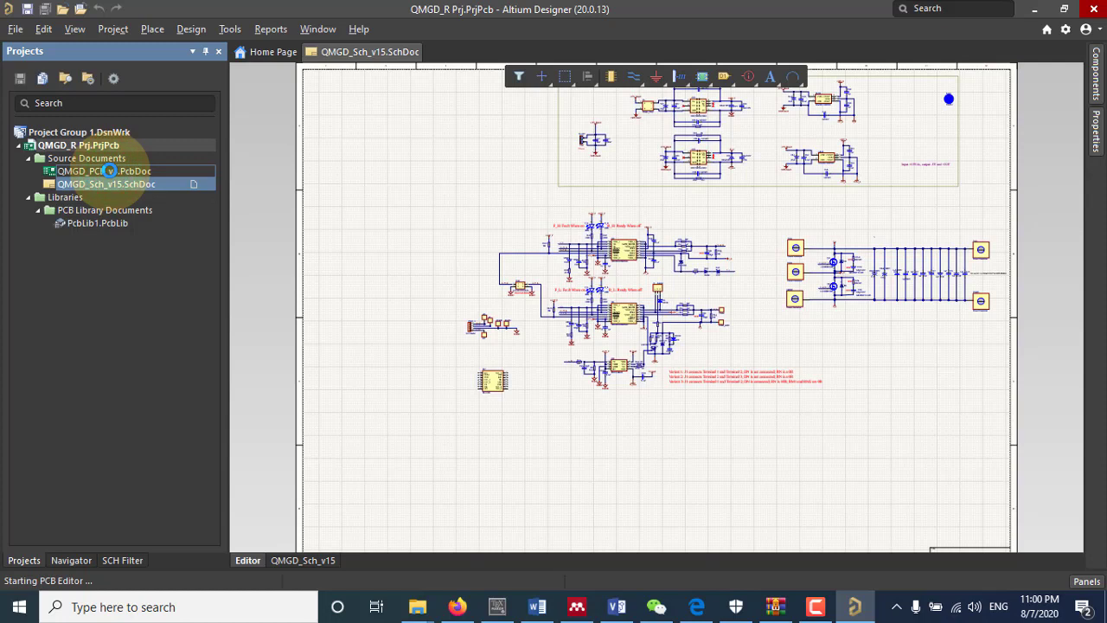
left_click(537, 116)
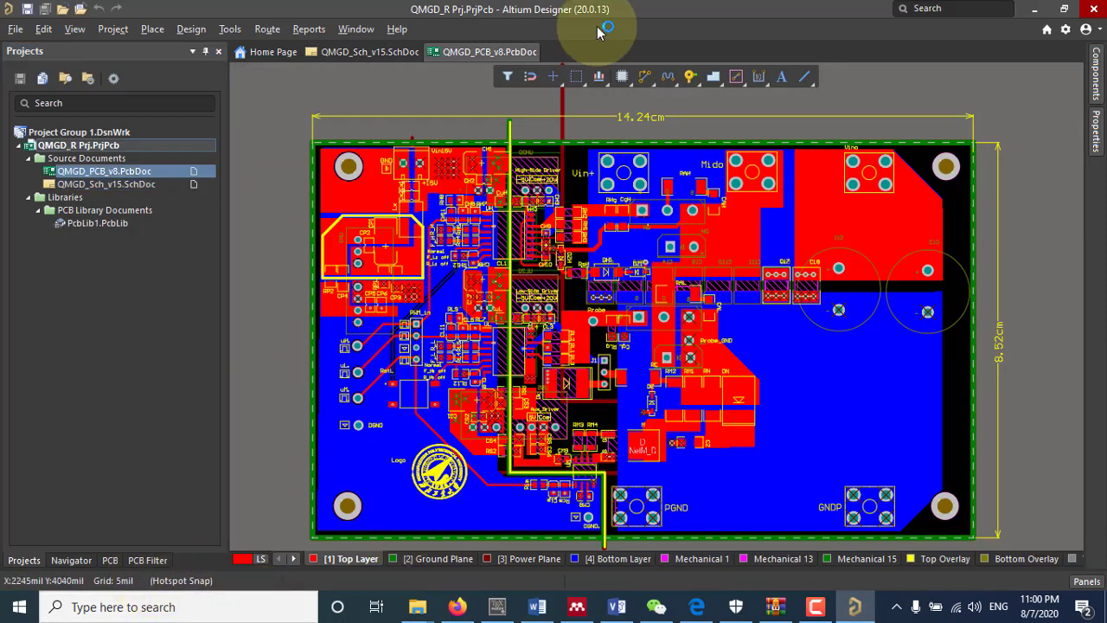
Step: Switch back and forth between the open schematic and PCB layout to view both, finishing on the schematic
left_click(366, 54)
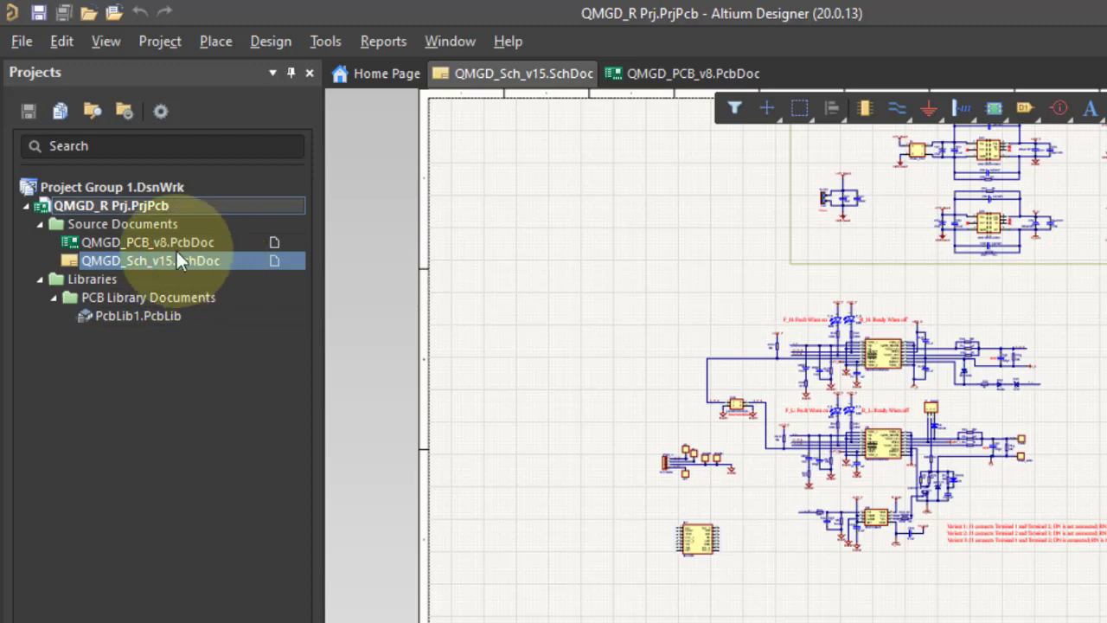
left_click(149, 241)
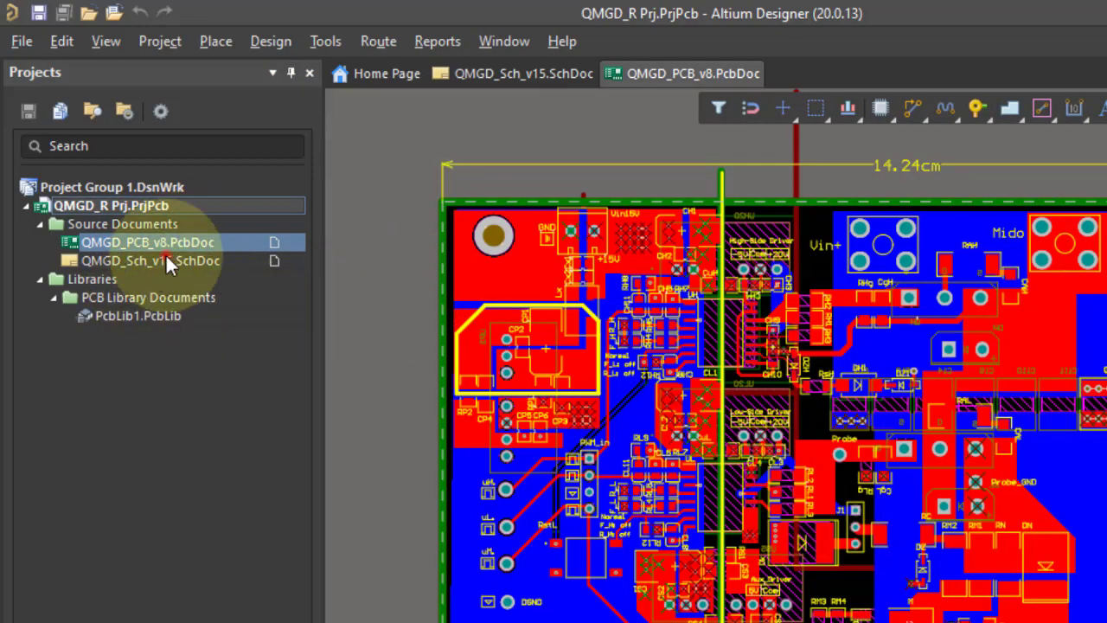
left_click(166, 258)
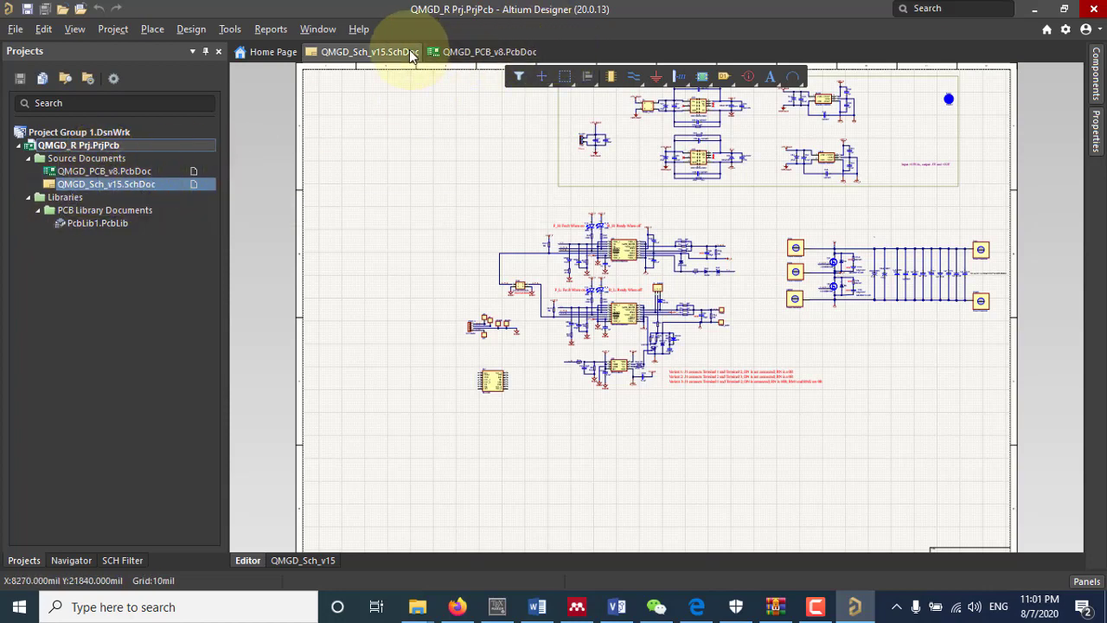
left_click(463, 53)
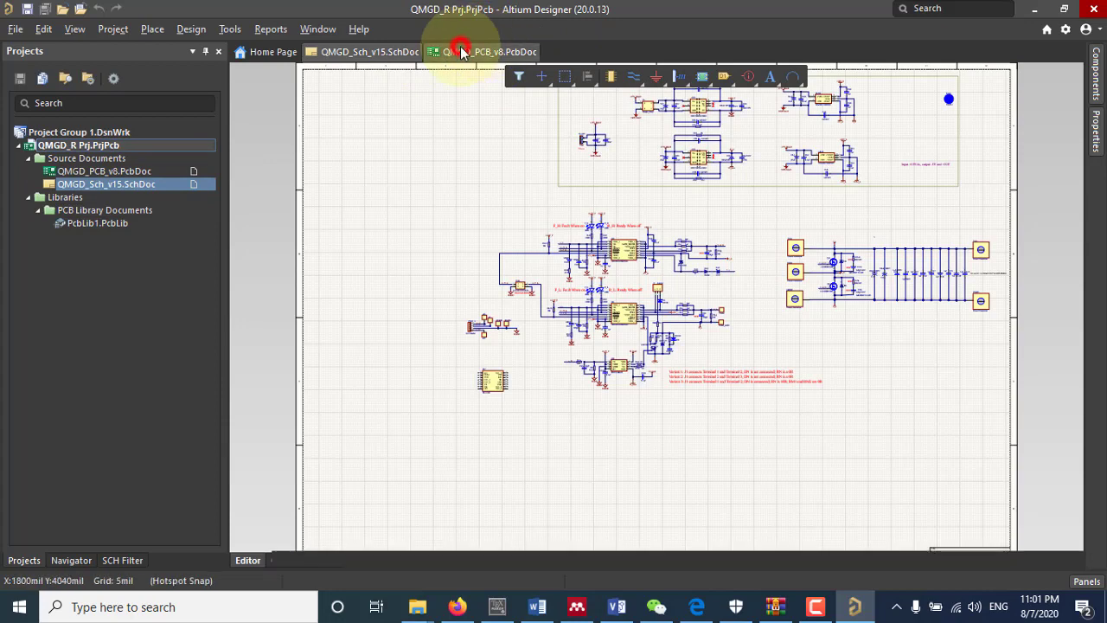
left_click(373, 53)
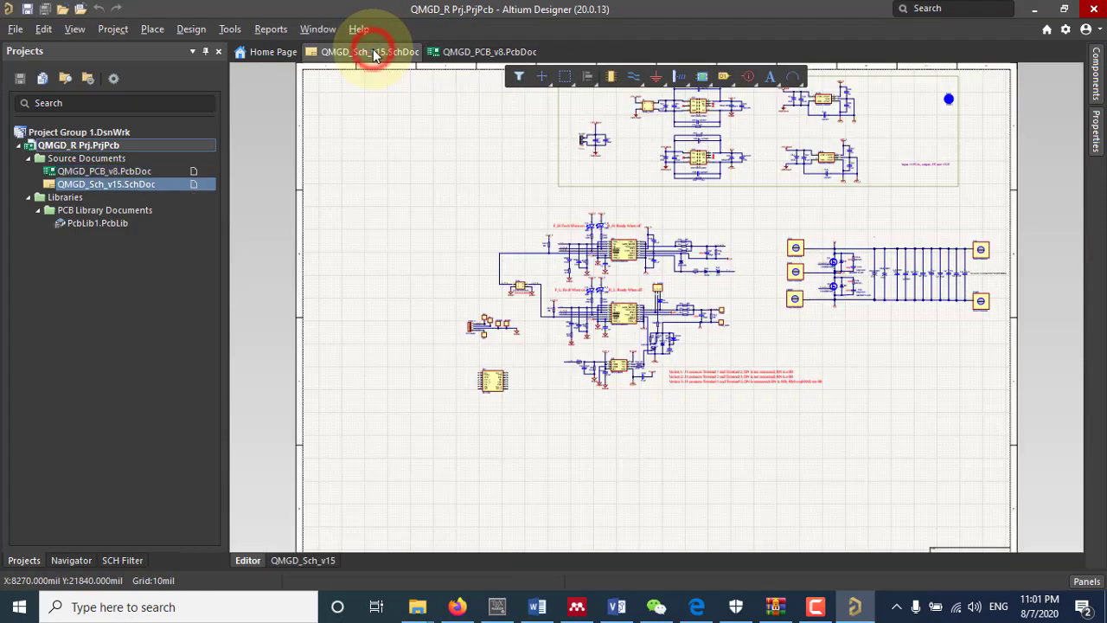
double_click(121, 173)
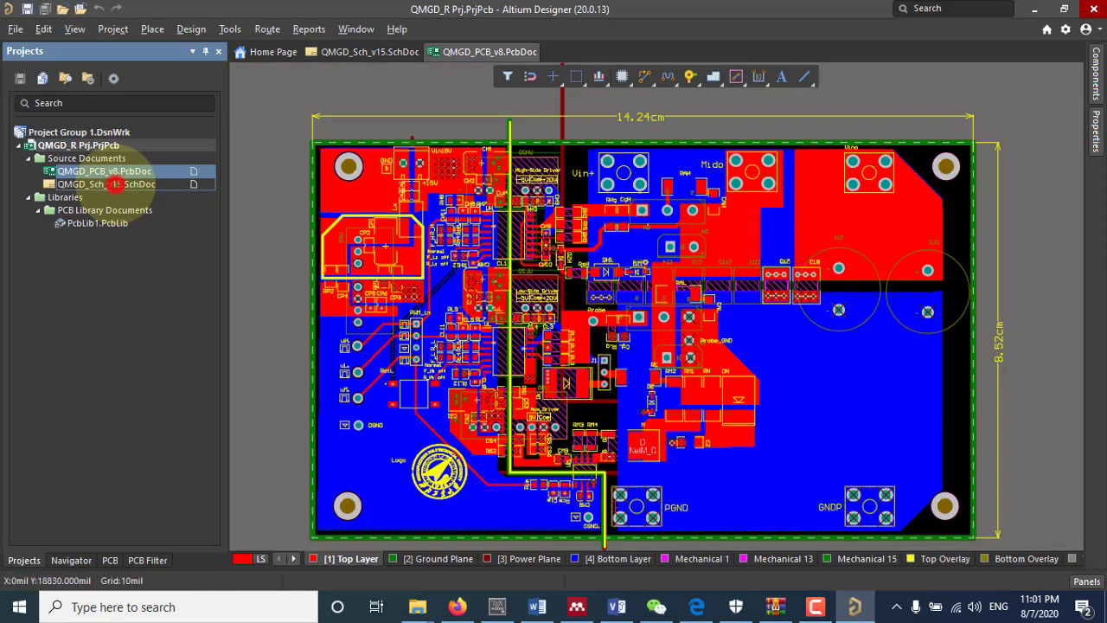
double_click(116, 184)
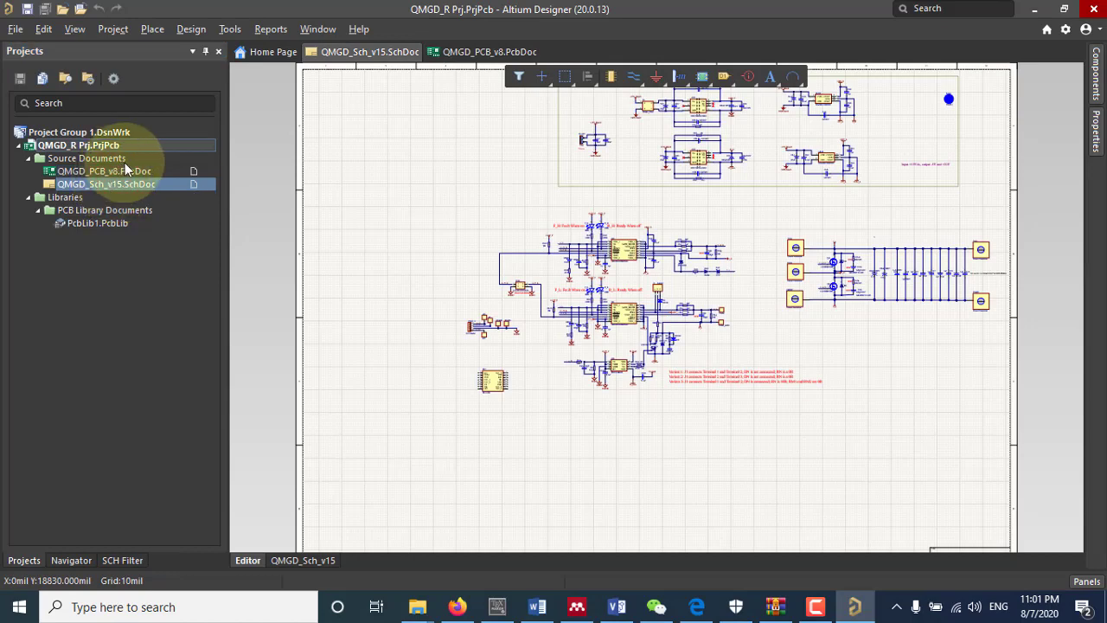
Step: Close the schematic QMGD_Sch_v15.SchDoc and reopen it from the project's source documents
right_click(389, 51)
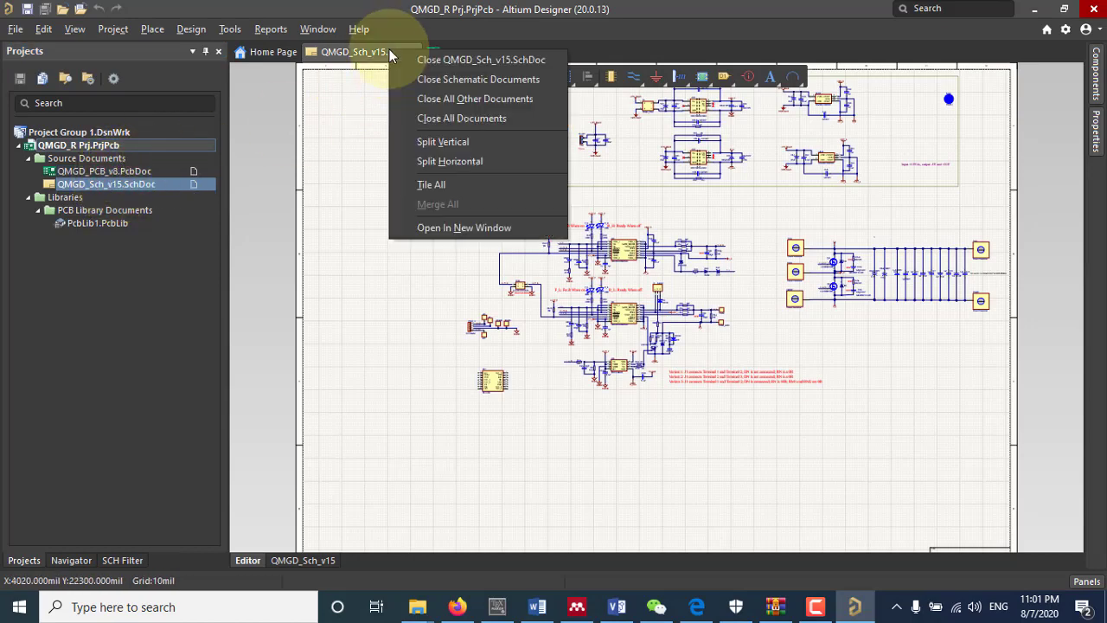
left_click(492, 64)
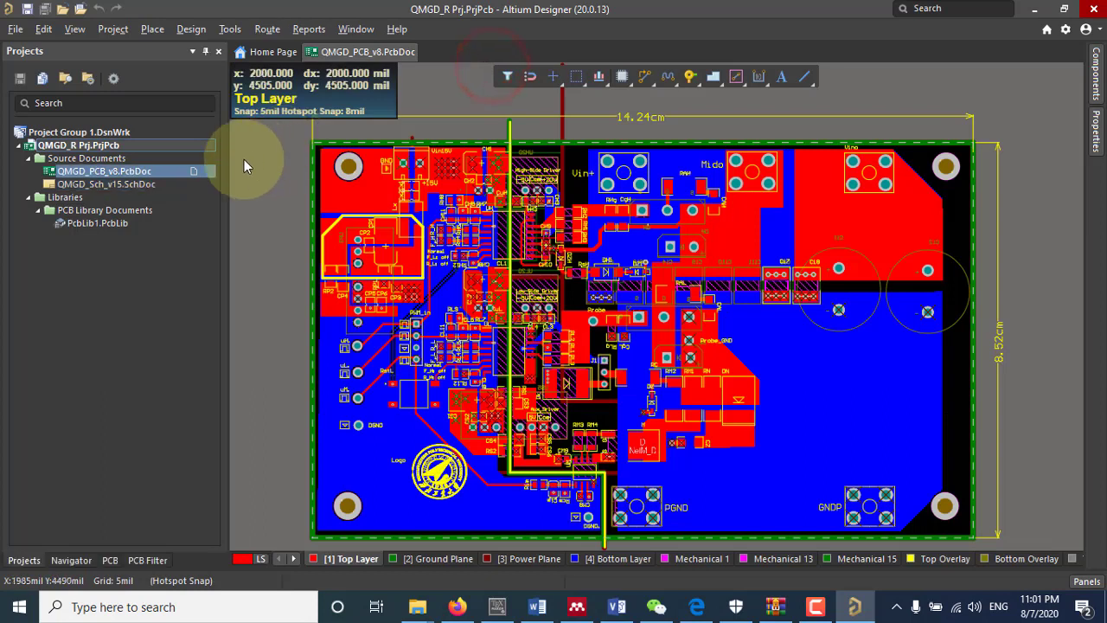
left_click(126, 173)
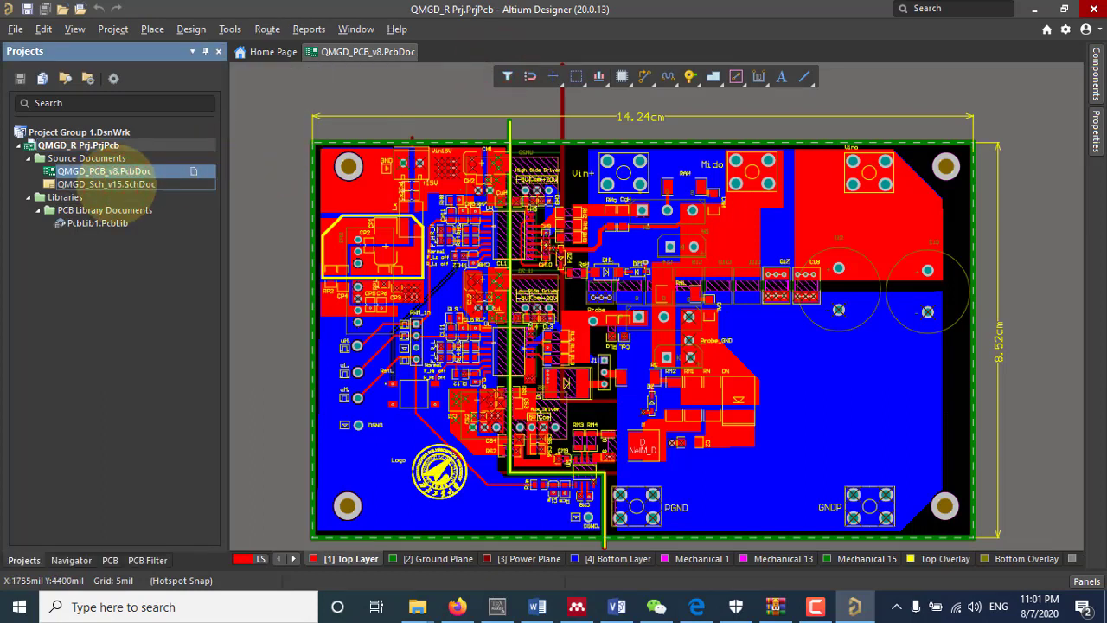
double_click(117, 185)
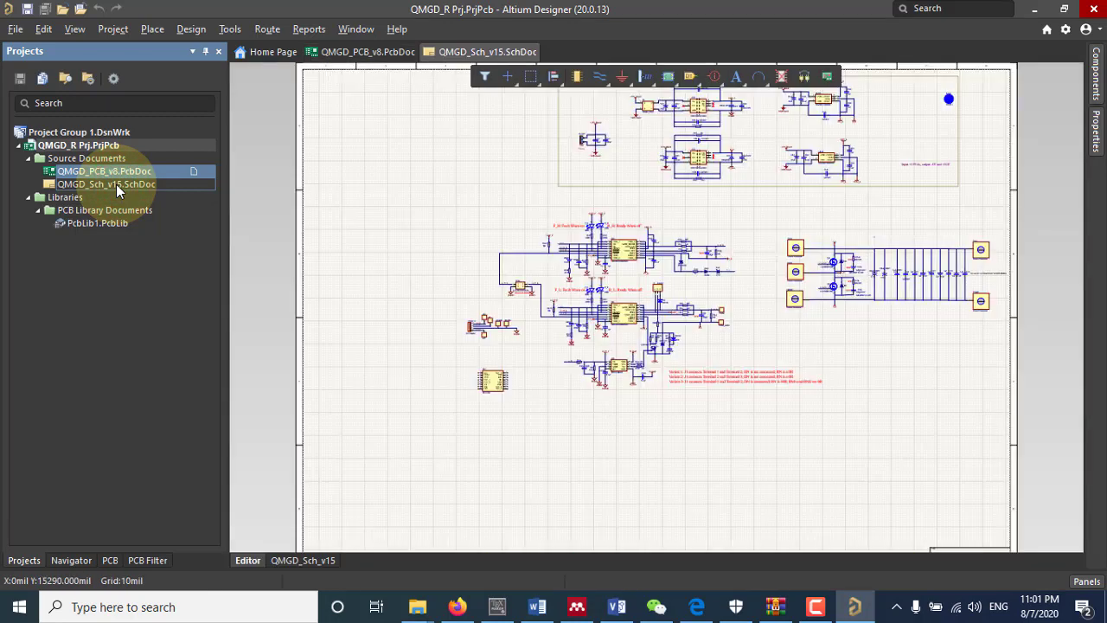
Step: Alternate between the PCB layout and the reopened schematic using the project's source documents
left_click(143, 172)
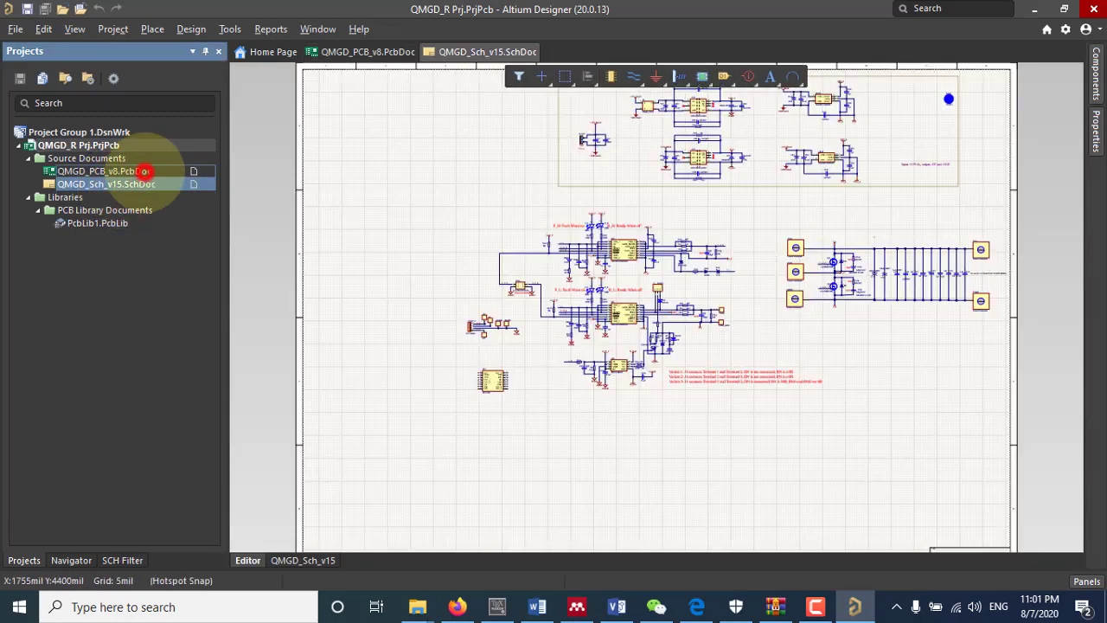
left_click(135, 184)
left_click(132, 170)
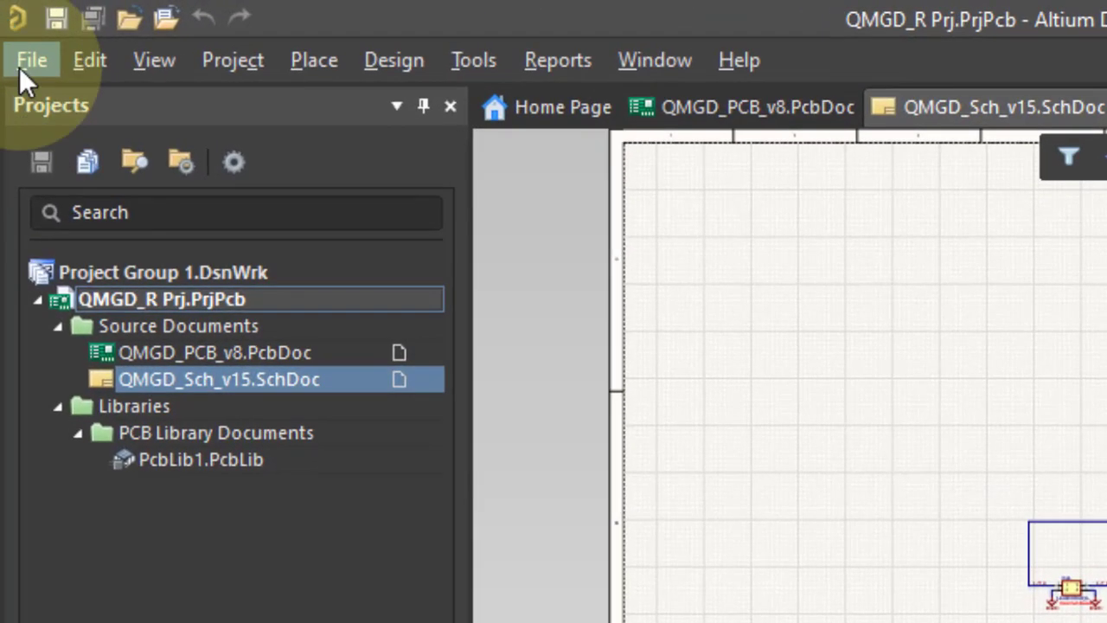
left_click(13, 34)
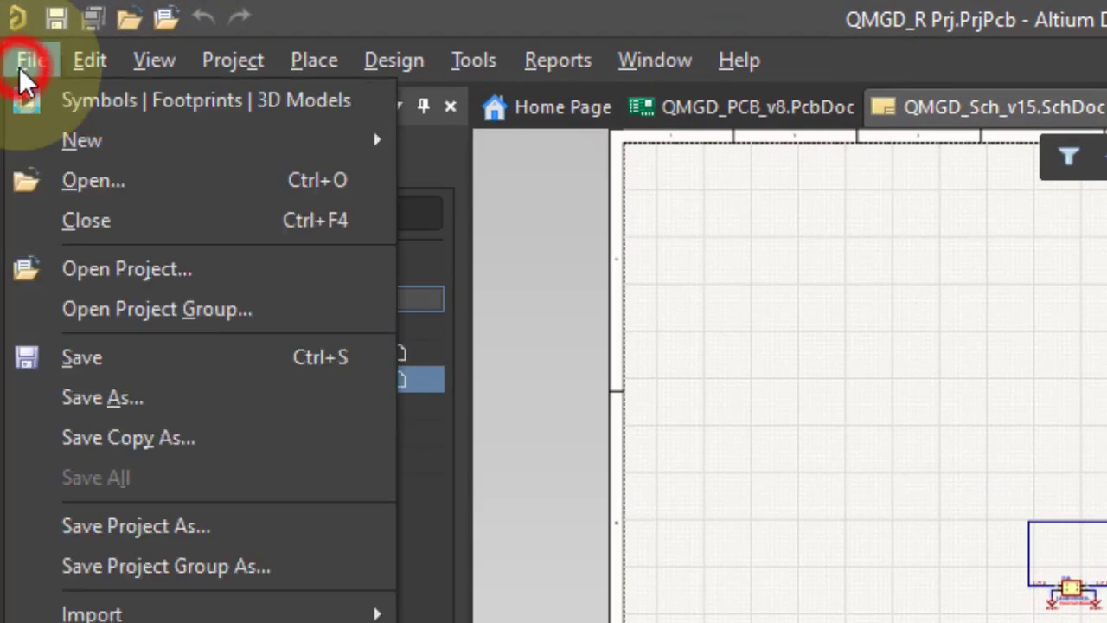
mouse_move(73, 61)
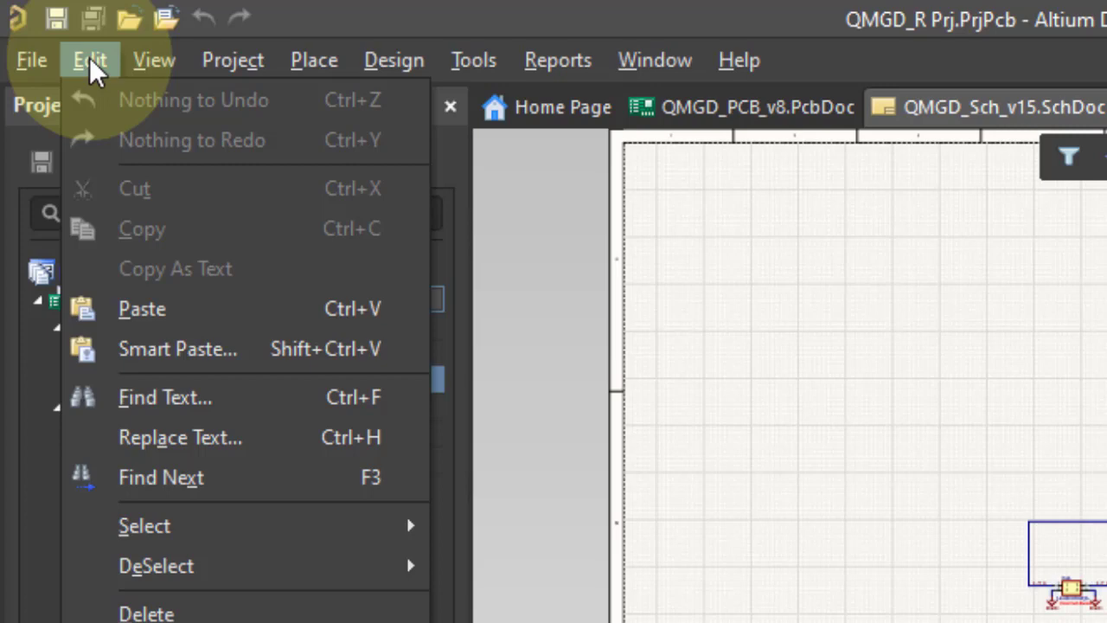
left_click(163, 60)
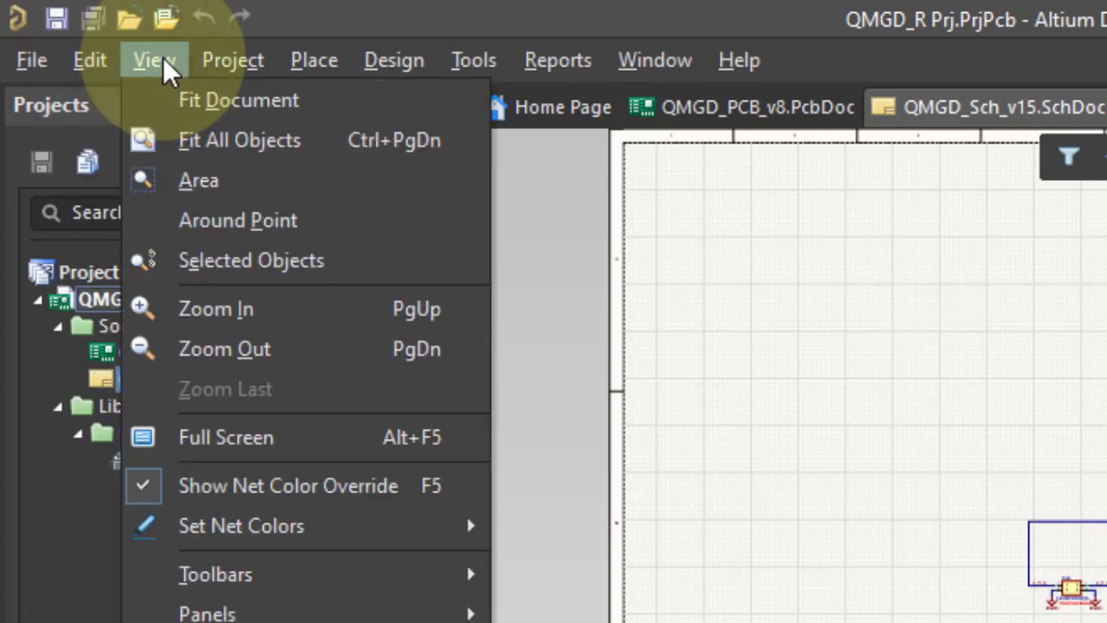
left_click(163, 59)
left_click(251, 55)
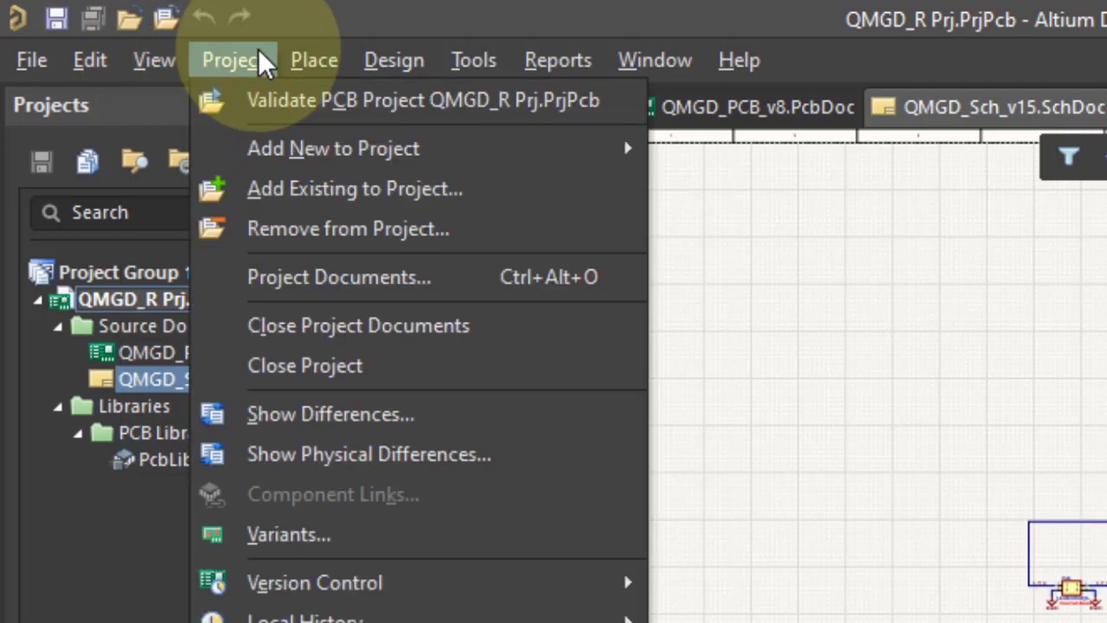
left_click(389, 10)
left_click(320, 65)
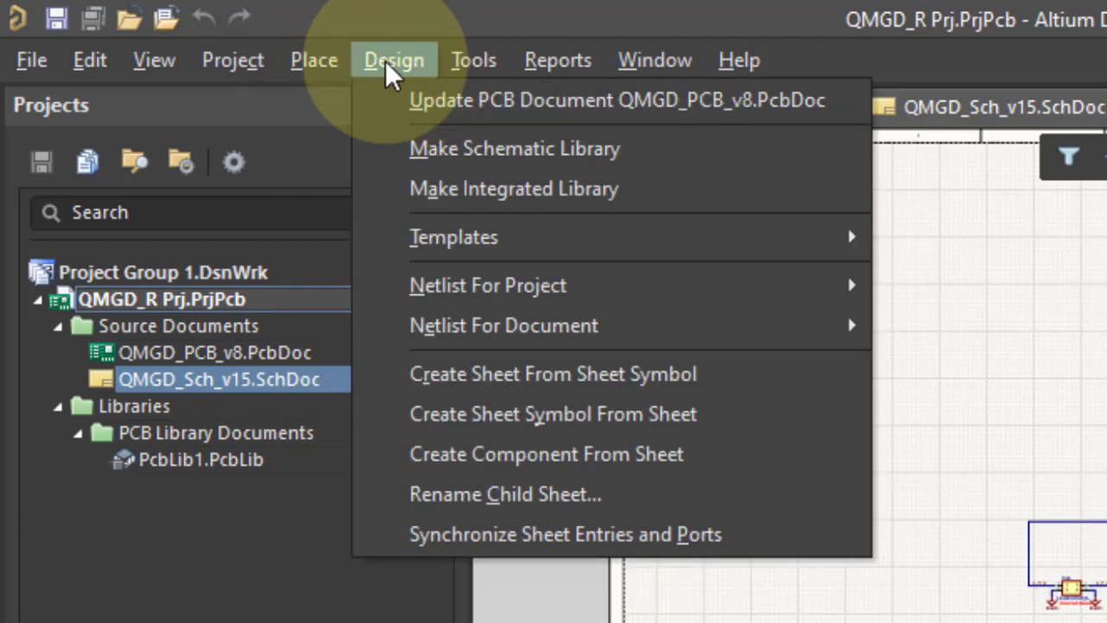
mouse_move(449, 62)
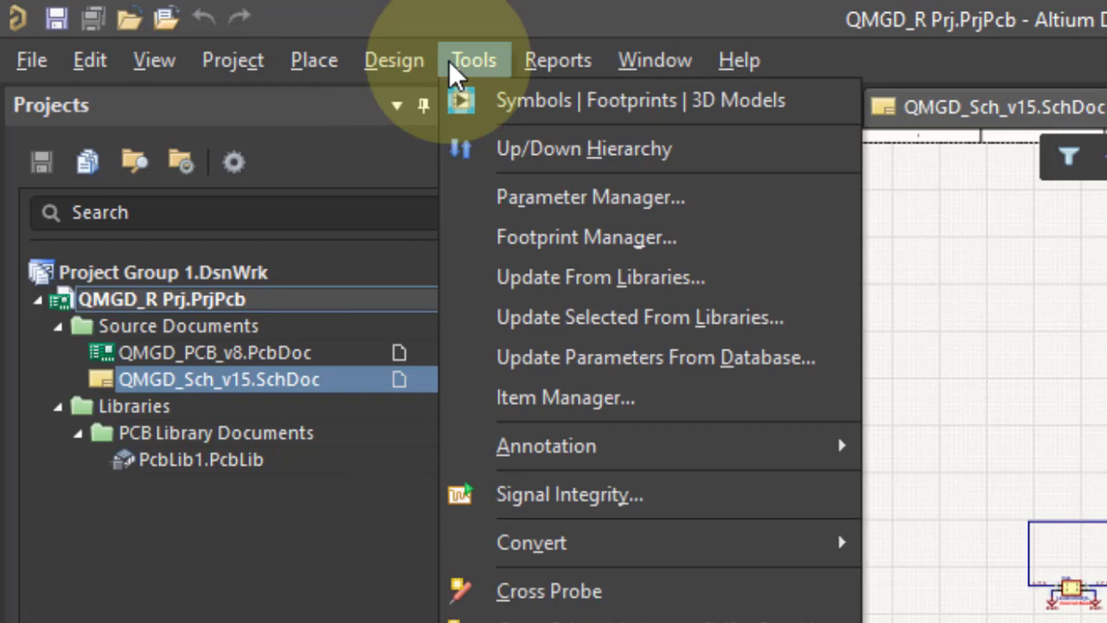
left_click(277, 22)
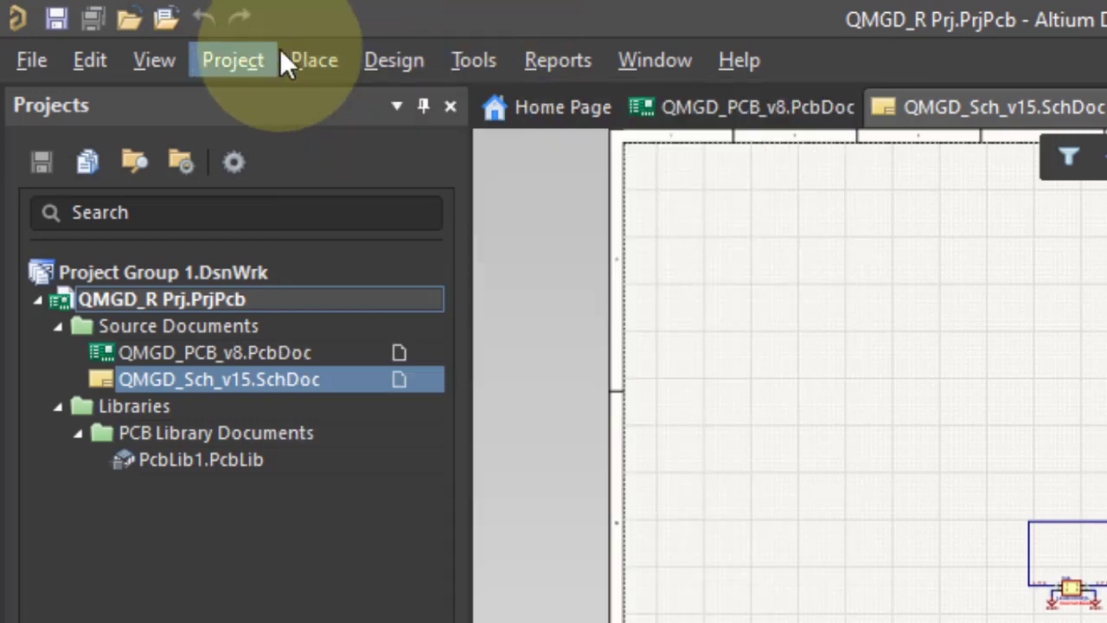
left_click(328, 53)
mouse_move(376, 59)
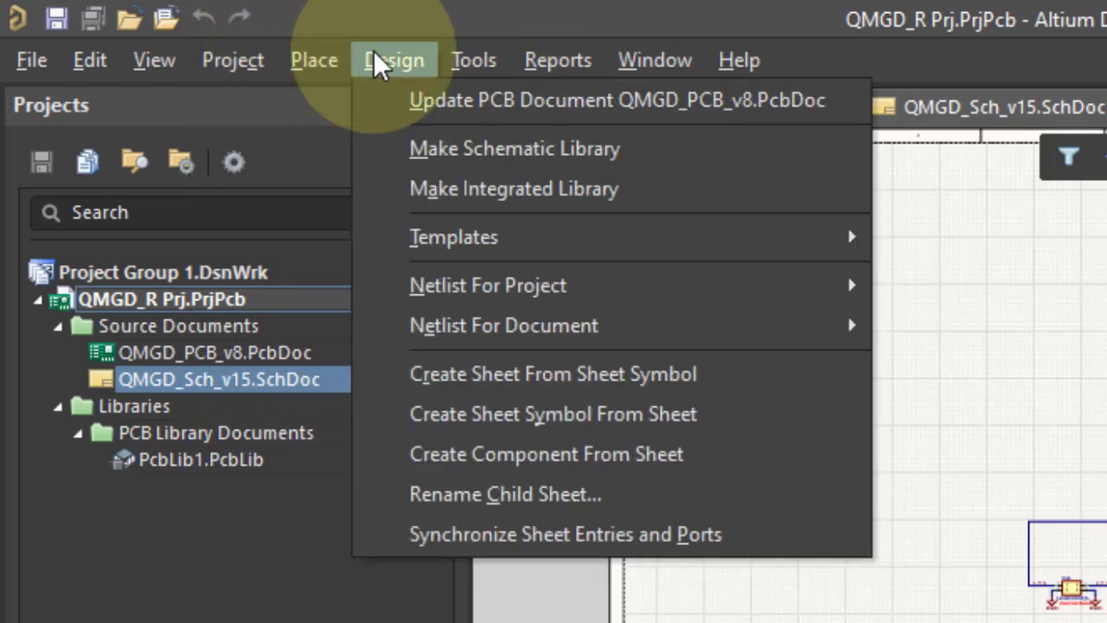
left_click(492, 10)
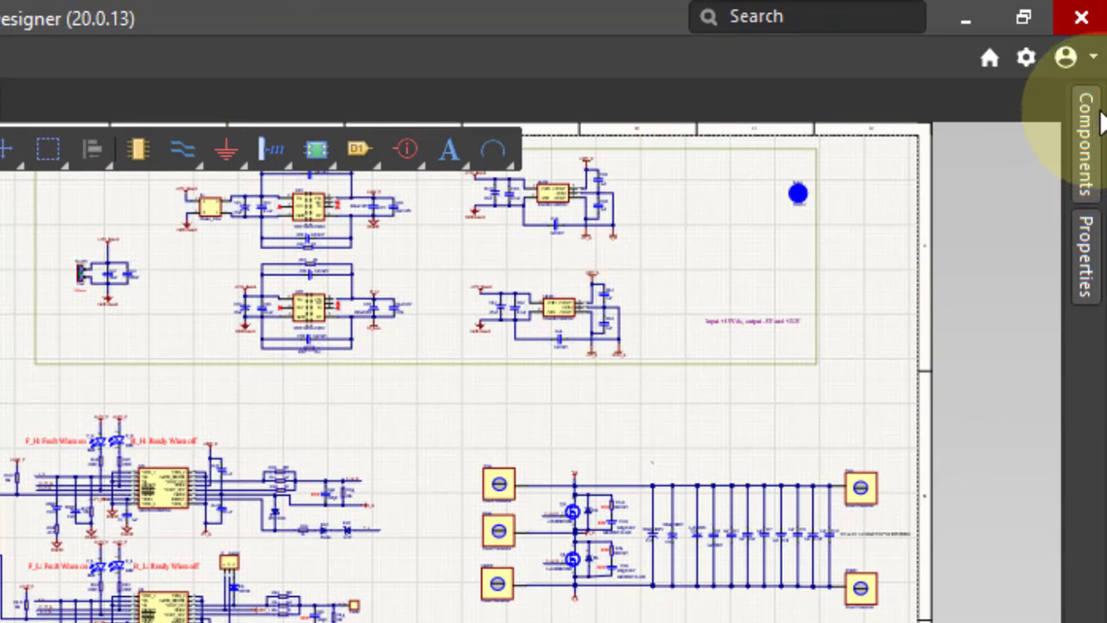
Step: Look at the Components and Properties panels, then select the UH chip and view its component properties
mouse_move(1062, 207)
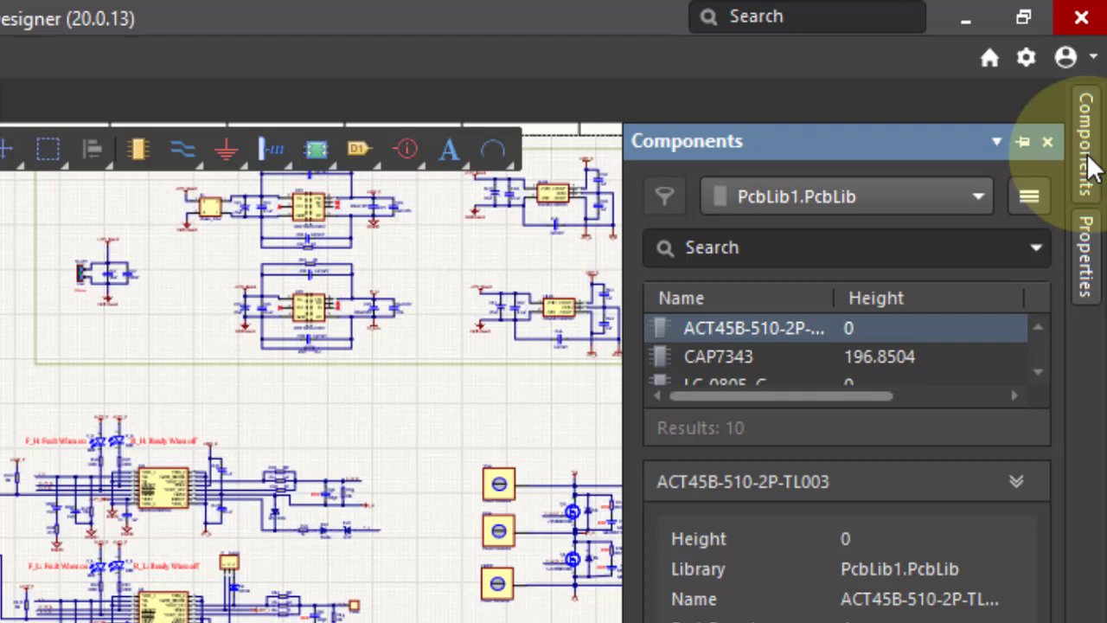
left_click(1082, 259)
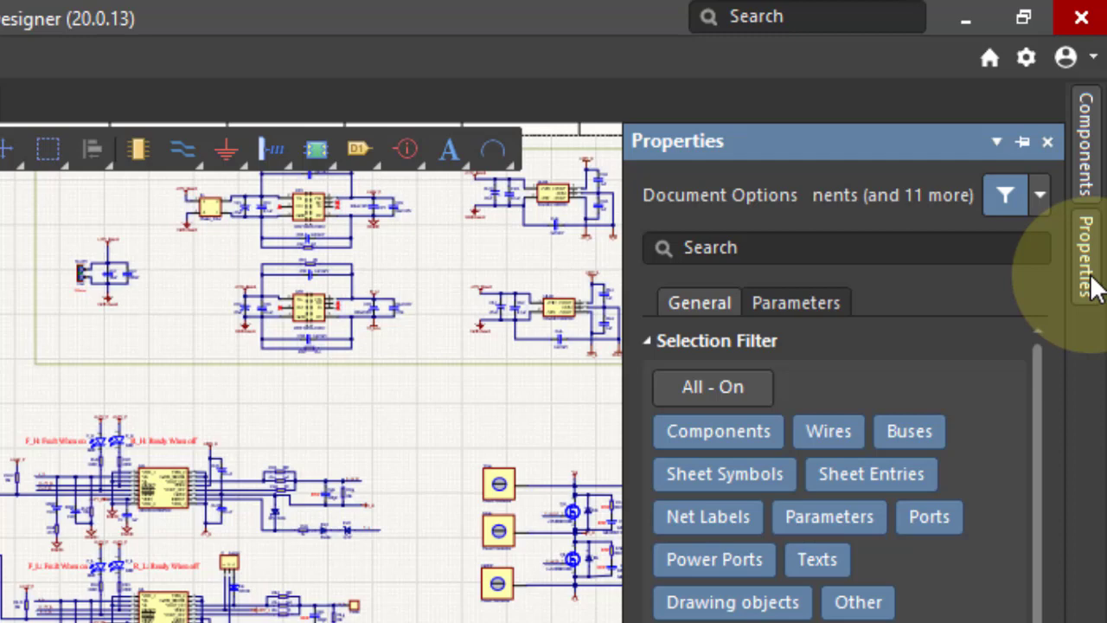
left_click(173, 495)
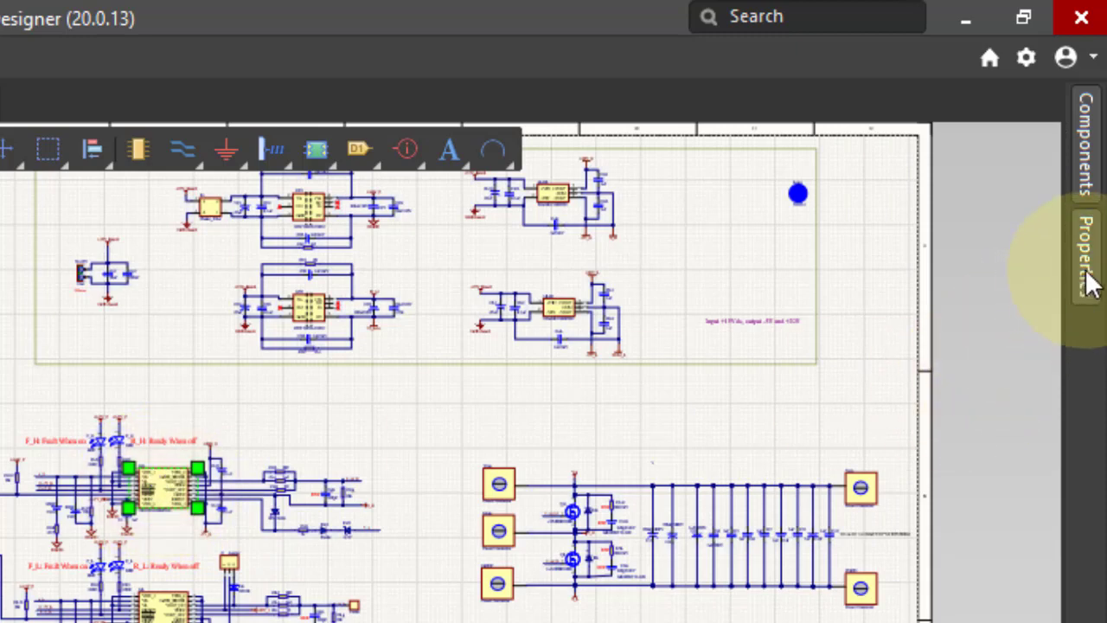
mouse_move(1090, 284)
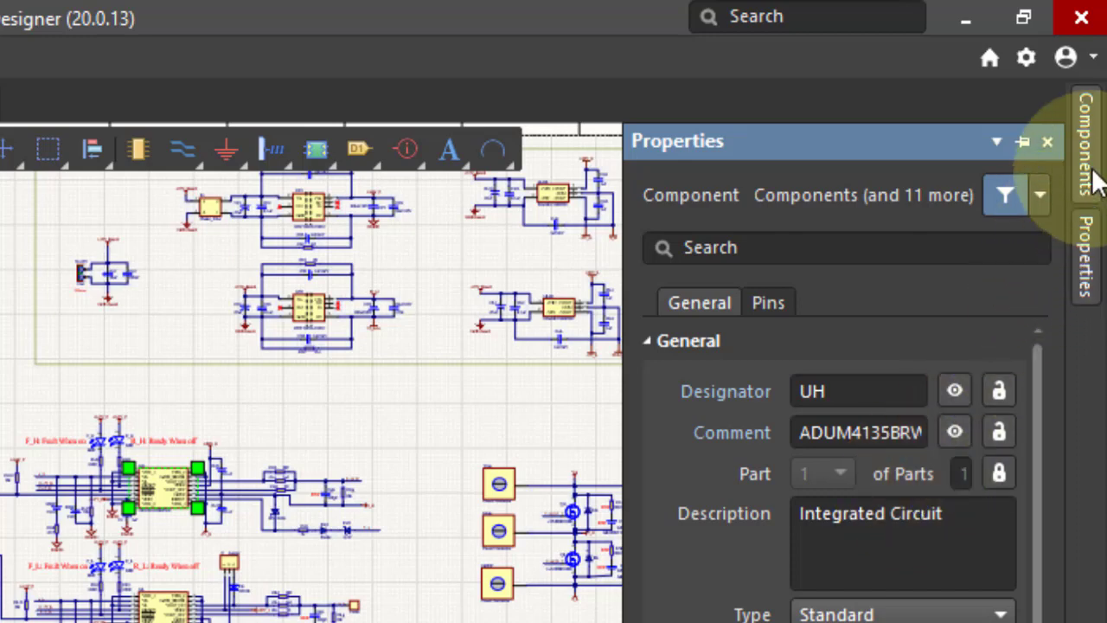
Step: Place a 2N3904 transistor from Miscellaneous Devices.IntLib in the empty schematic area beside the outlined power supply block
mouse_move(1097, 182)
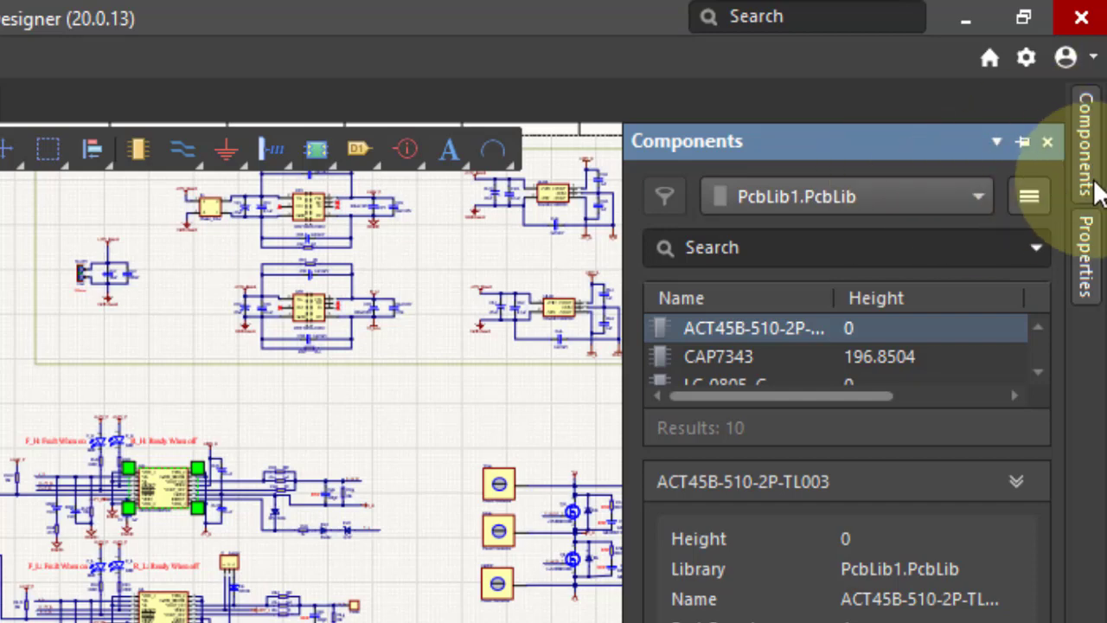
left_click(827, 197)
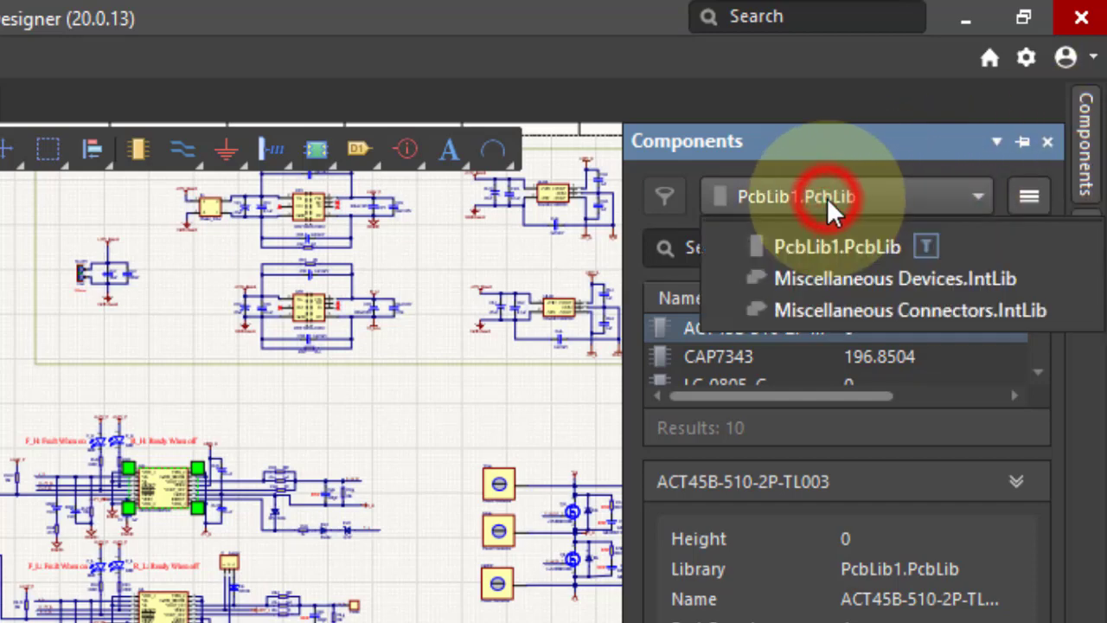
left_click(859, 288)
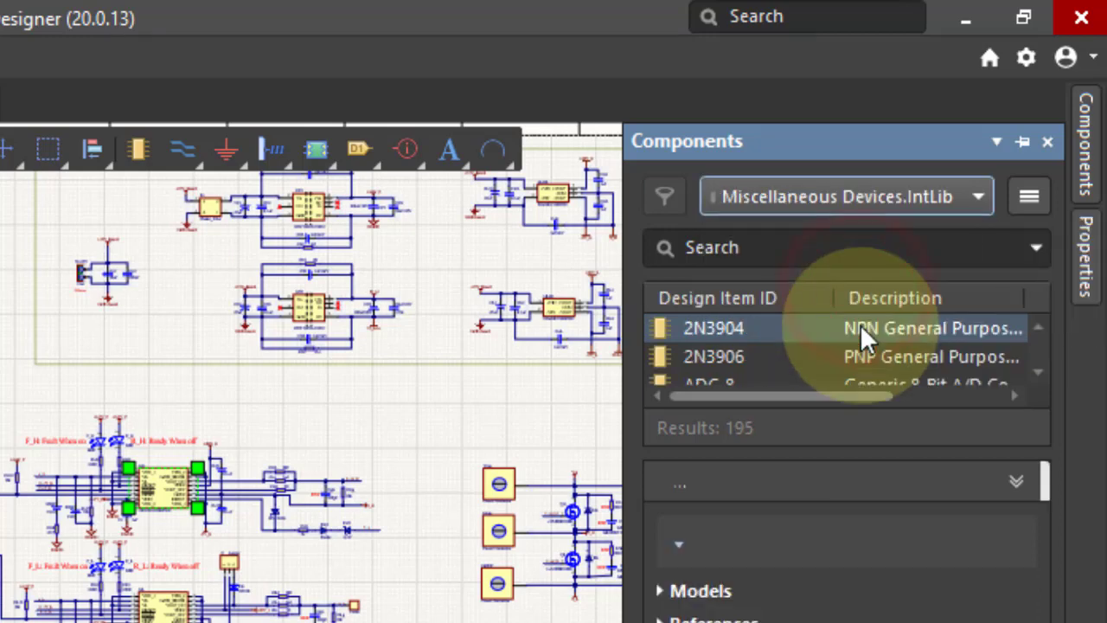
left_click(726, 327)
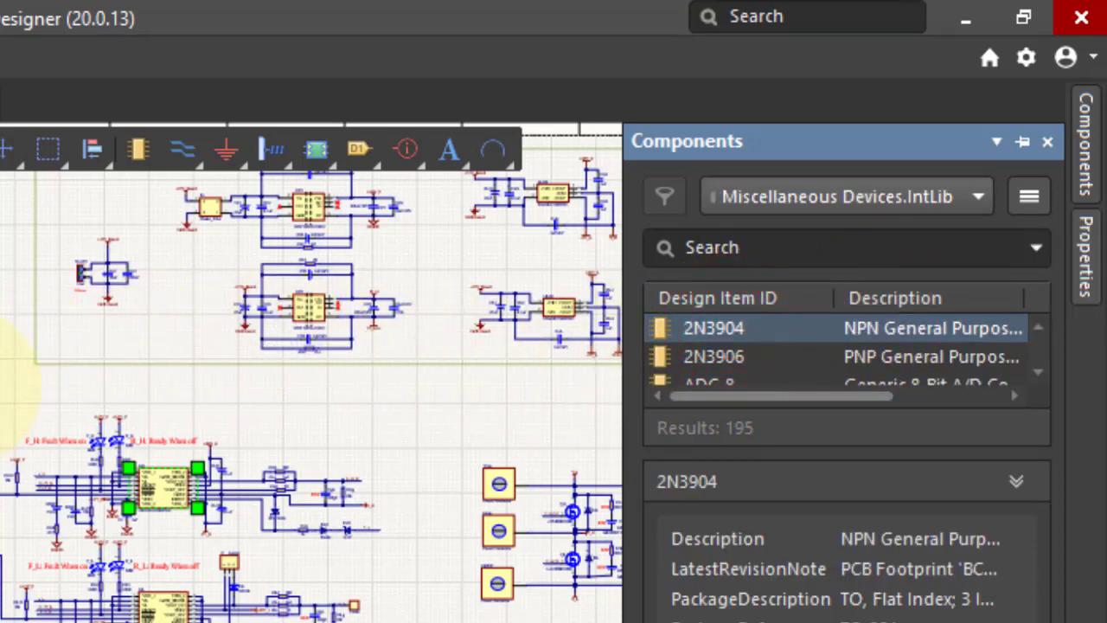
left_click_drag(3, 381, 49, 353)
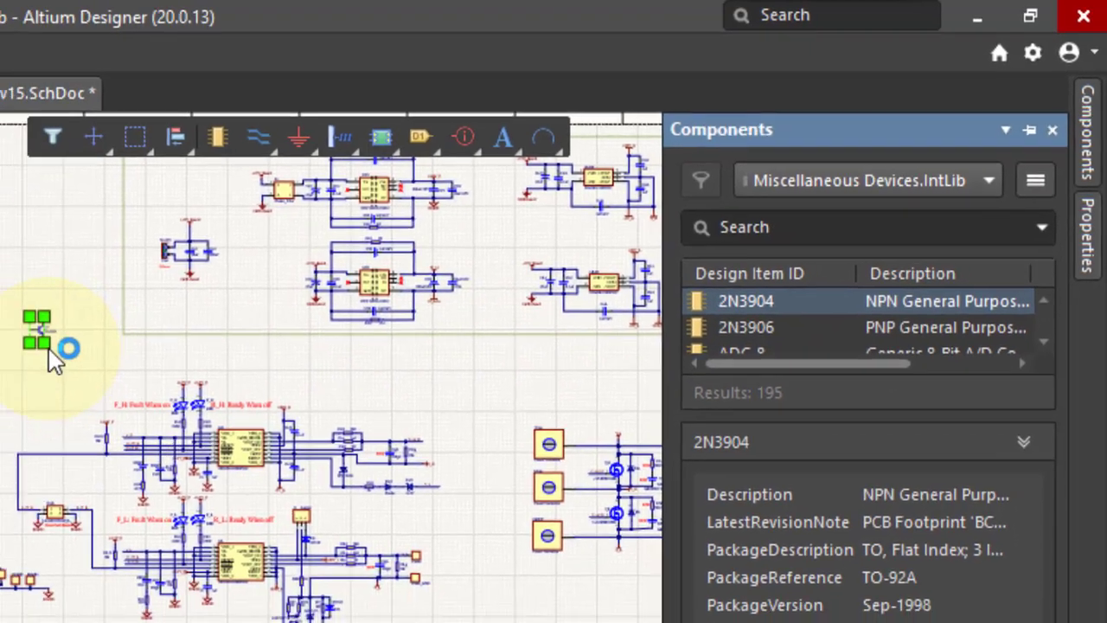
scroll(163, 299, "up", 3, "ctrl")
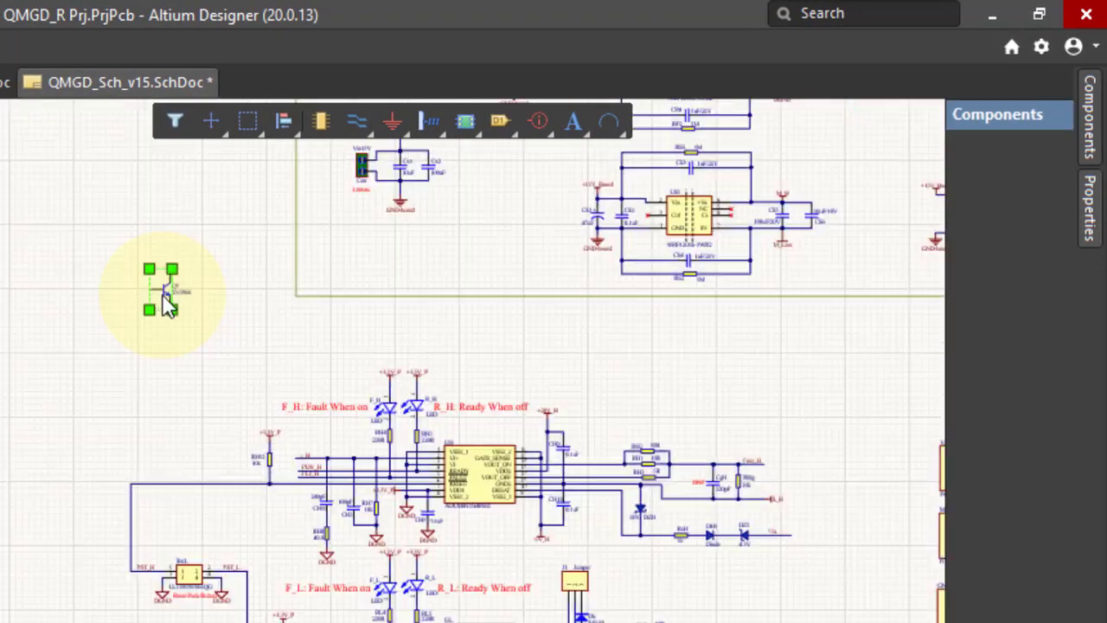
scroll(169, 303, "up", 4, "ctrl")
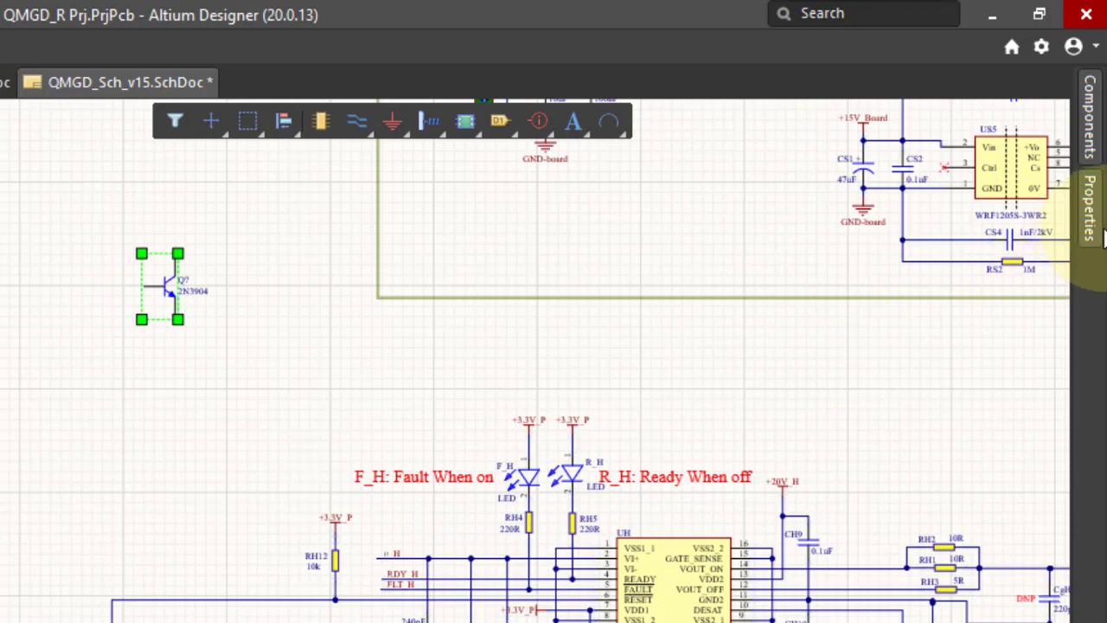
Step: Pin the Components and Properties panels open beside the schematic and switch between them with the UH chip selected
mouse_move(1088, 106)
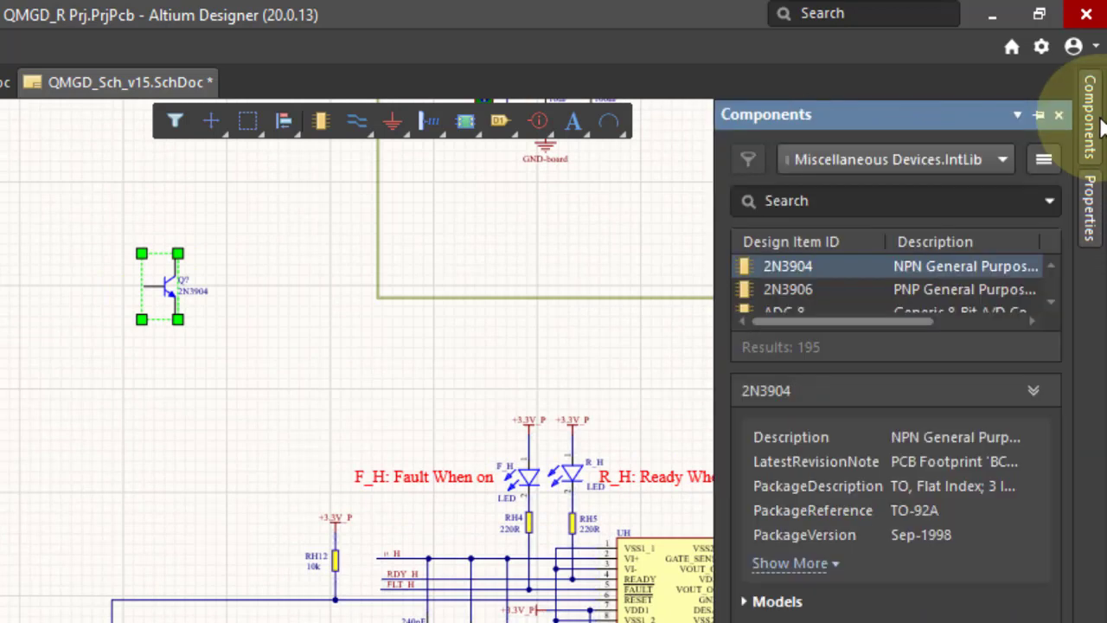
left_click(1041, 115)
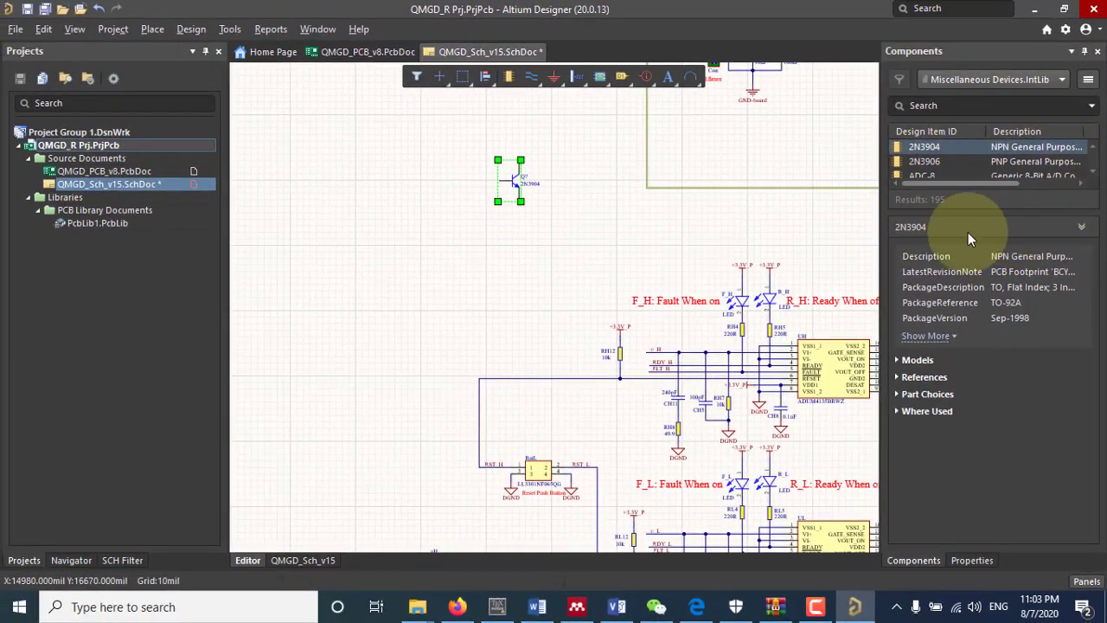
left_click(853, 382)
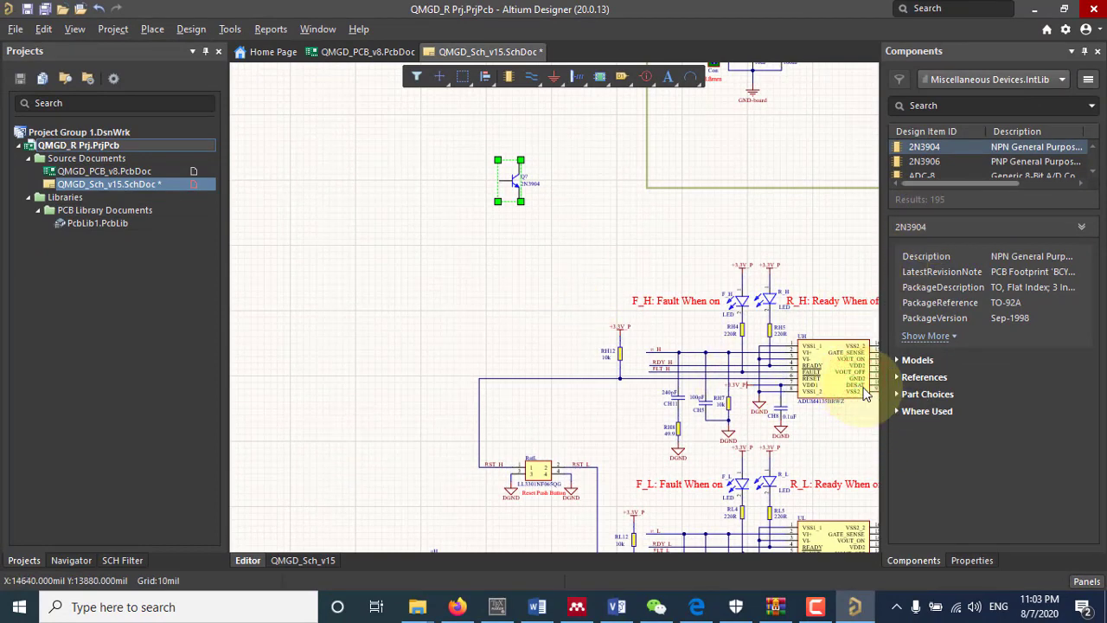
left_click(826, 389)
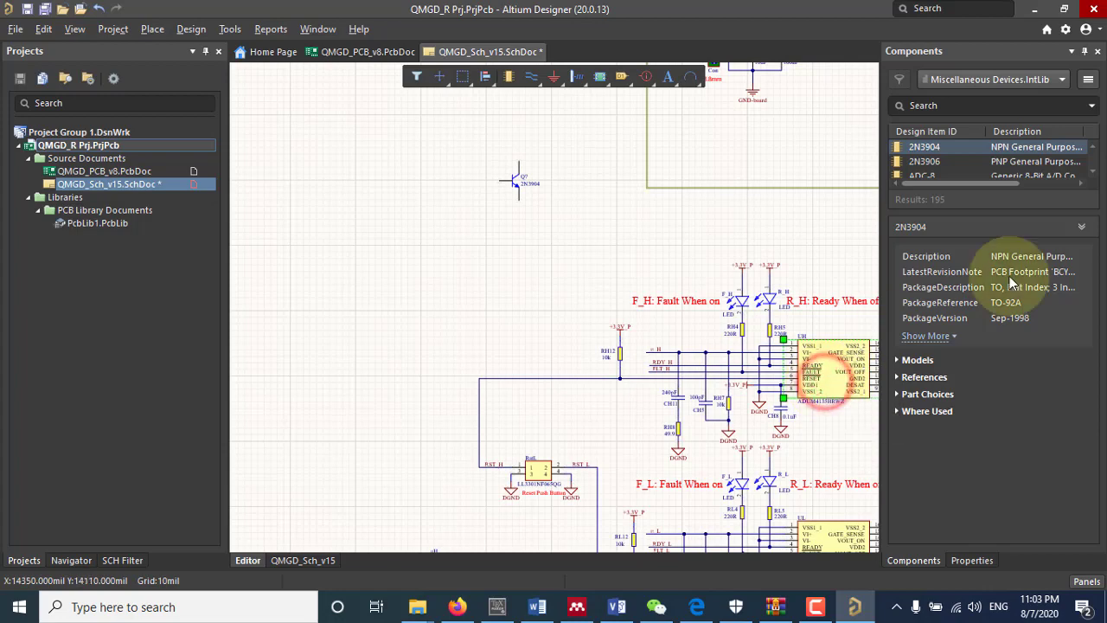
left_click(972, 561)
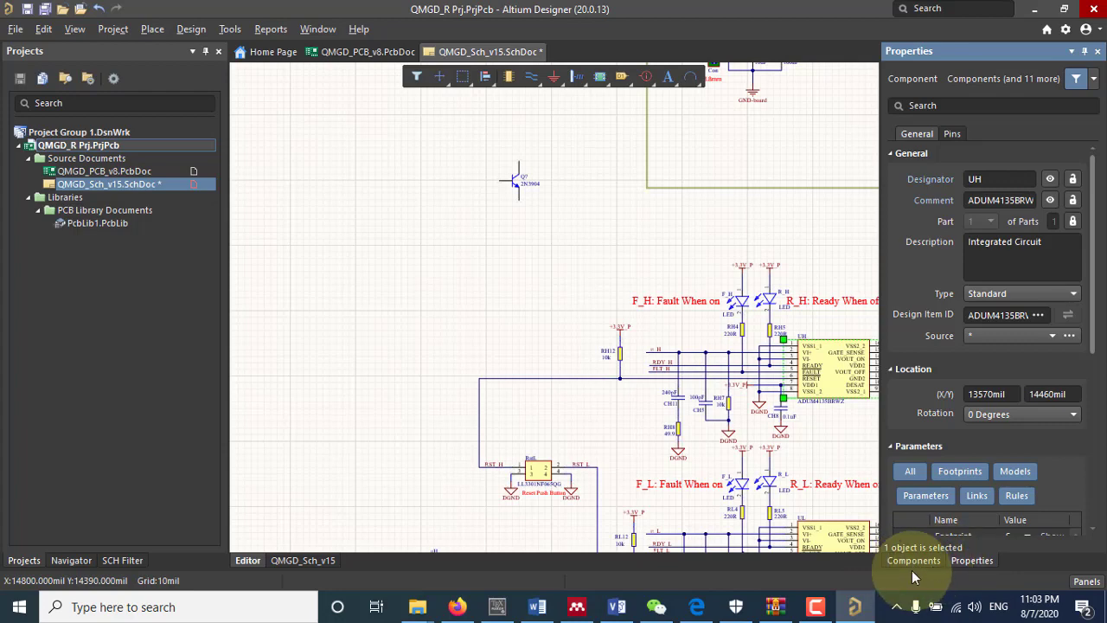
left_click(916, 560)
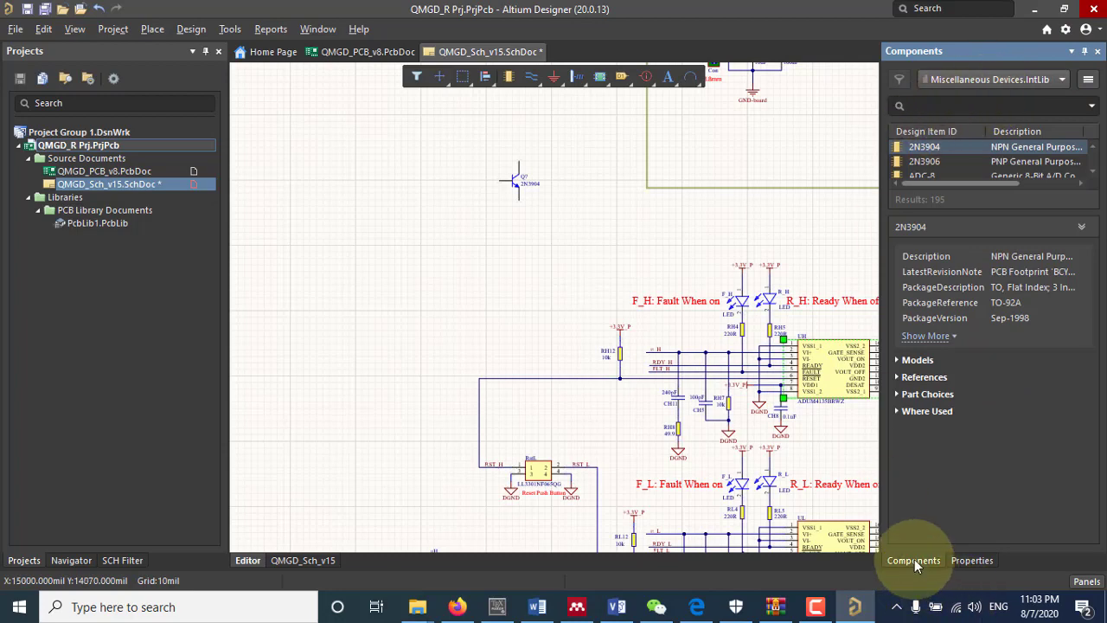
left_click(953, 562)
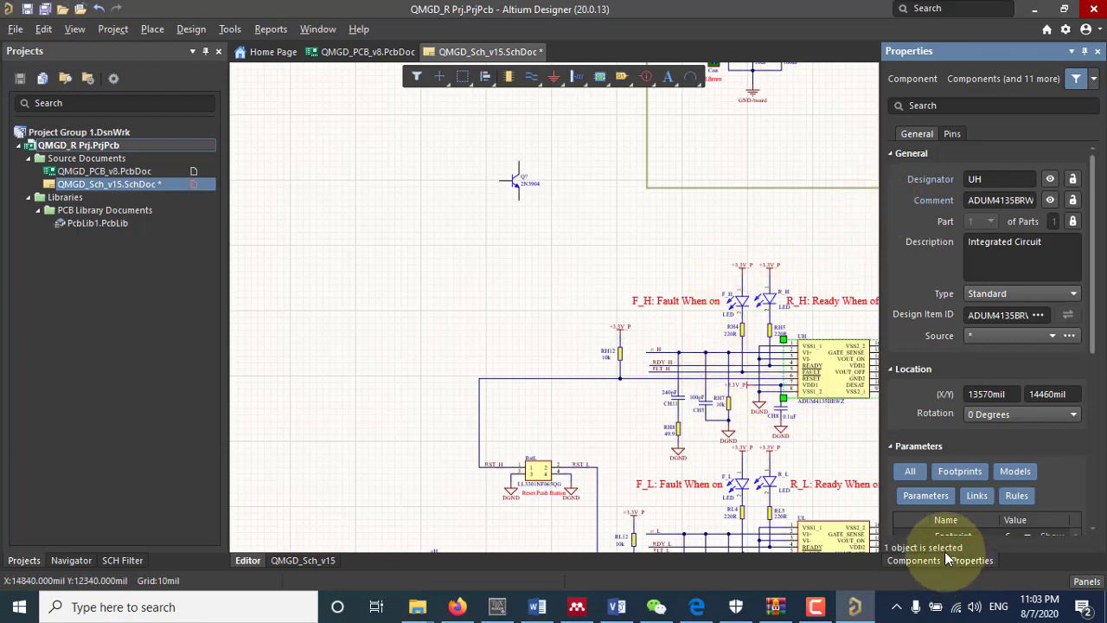
Step: Set the comment of resistor RH12 to 1k
left_click(619, 359)
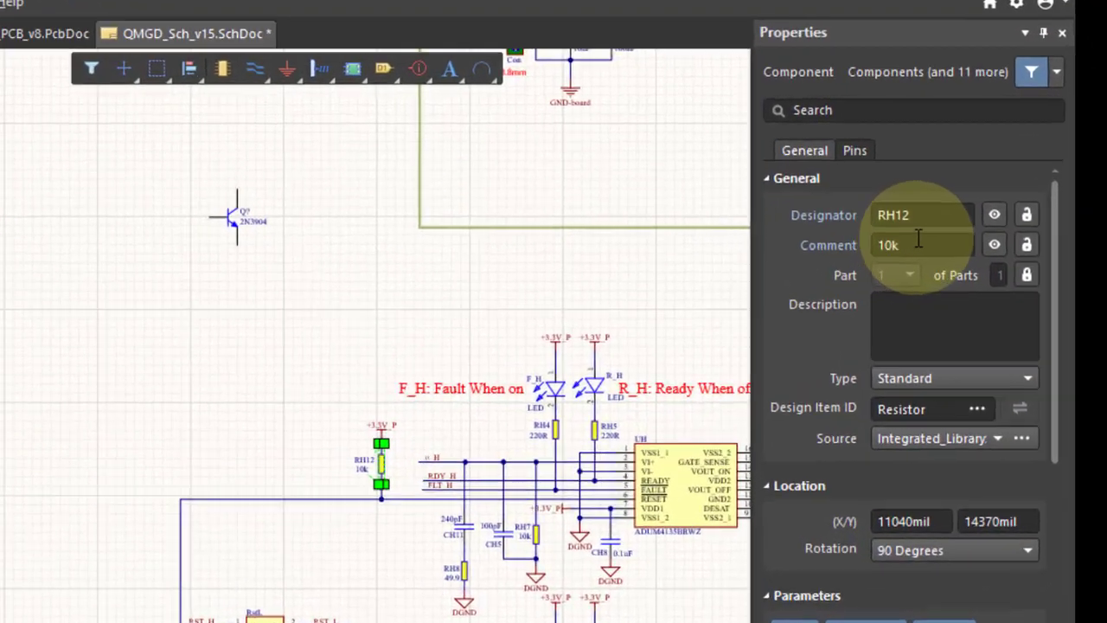
left_click(999, 197)
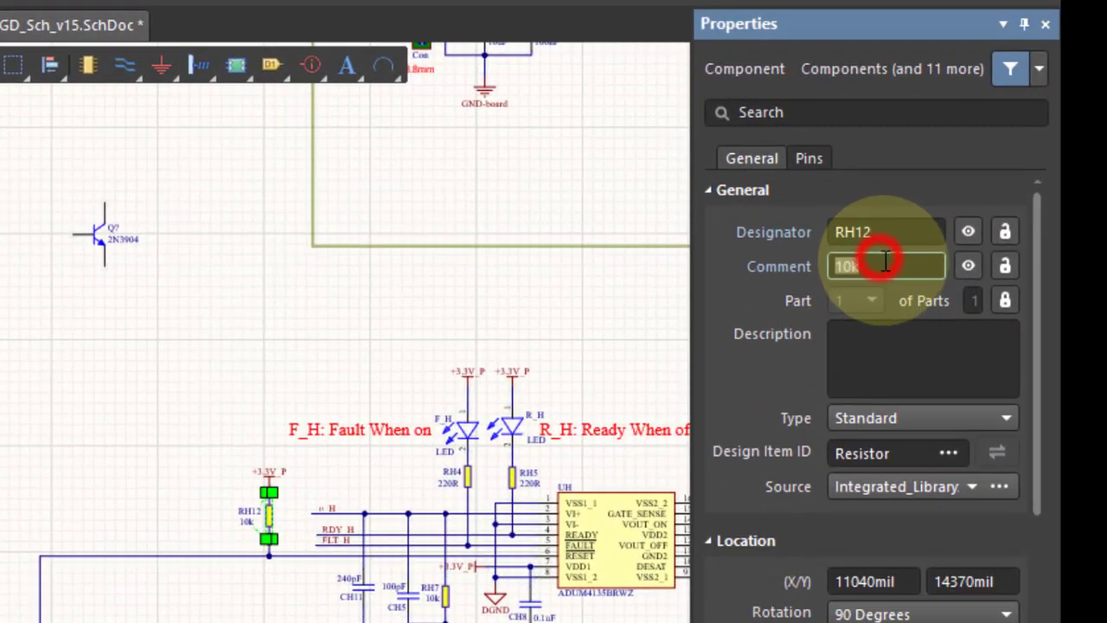
left_click(885, 266)
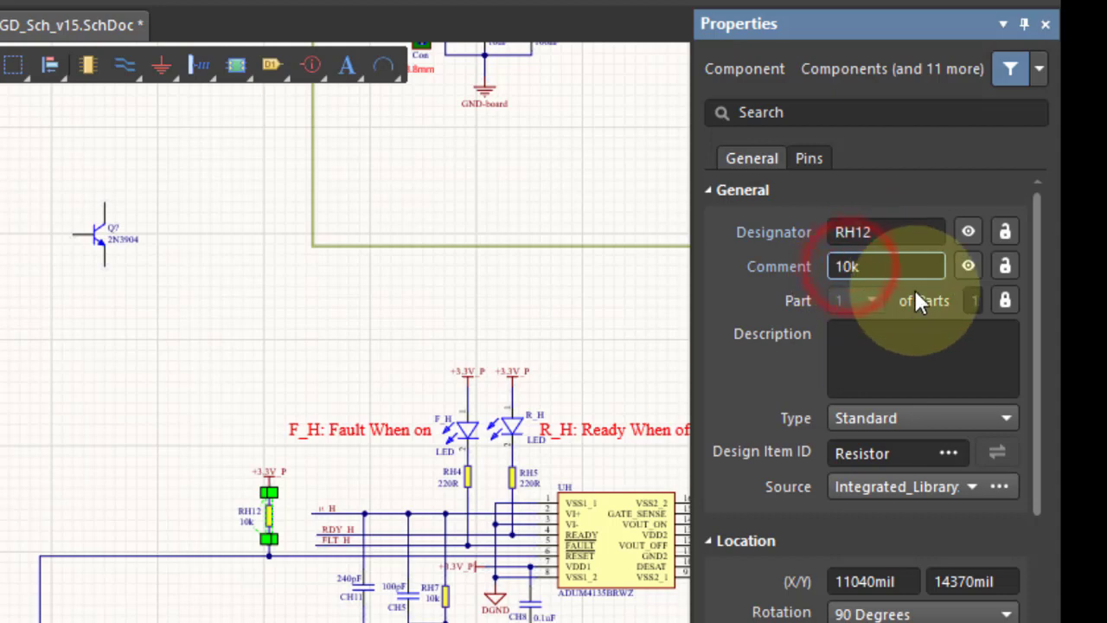
key("BackSpace")
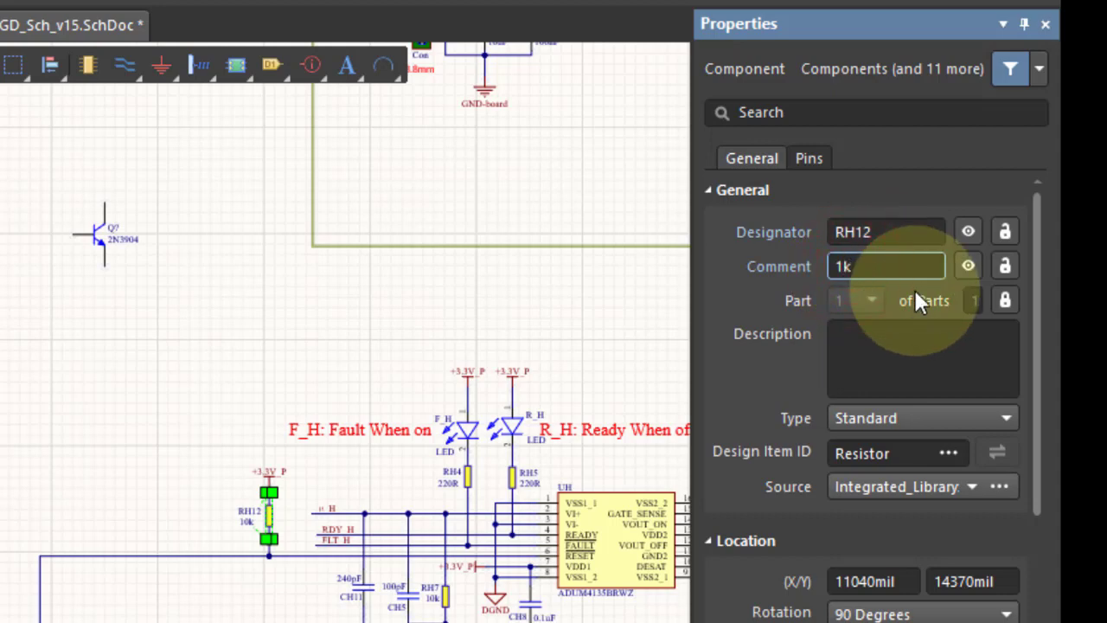
key("Return")
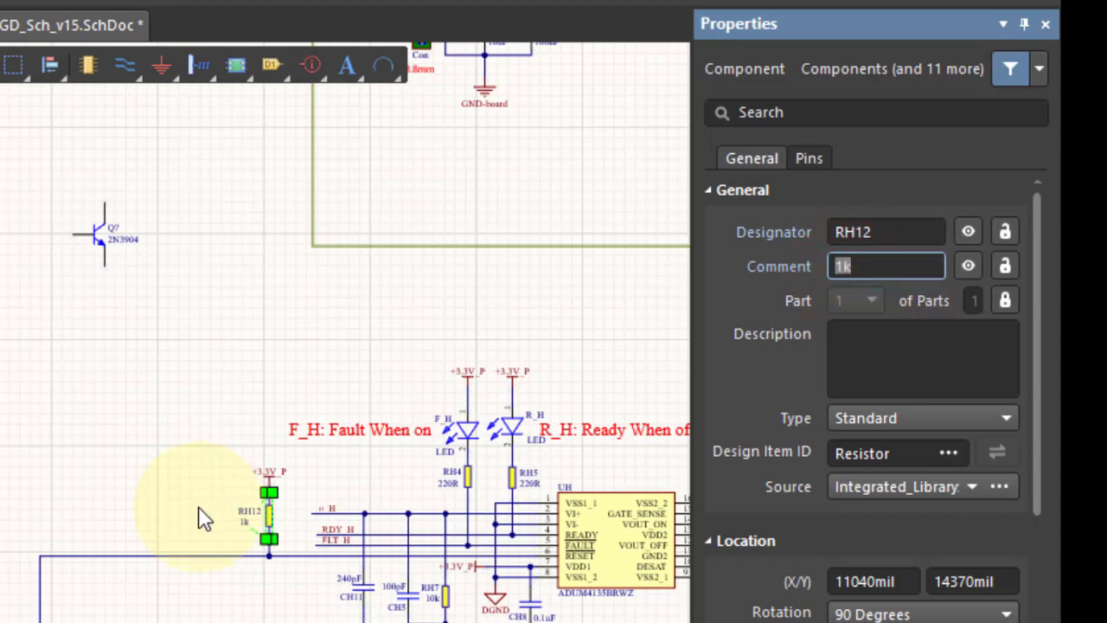
left_click(148, 494)
scroll(267, 532, "up", 4, "ctrl")
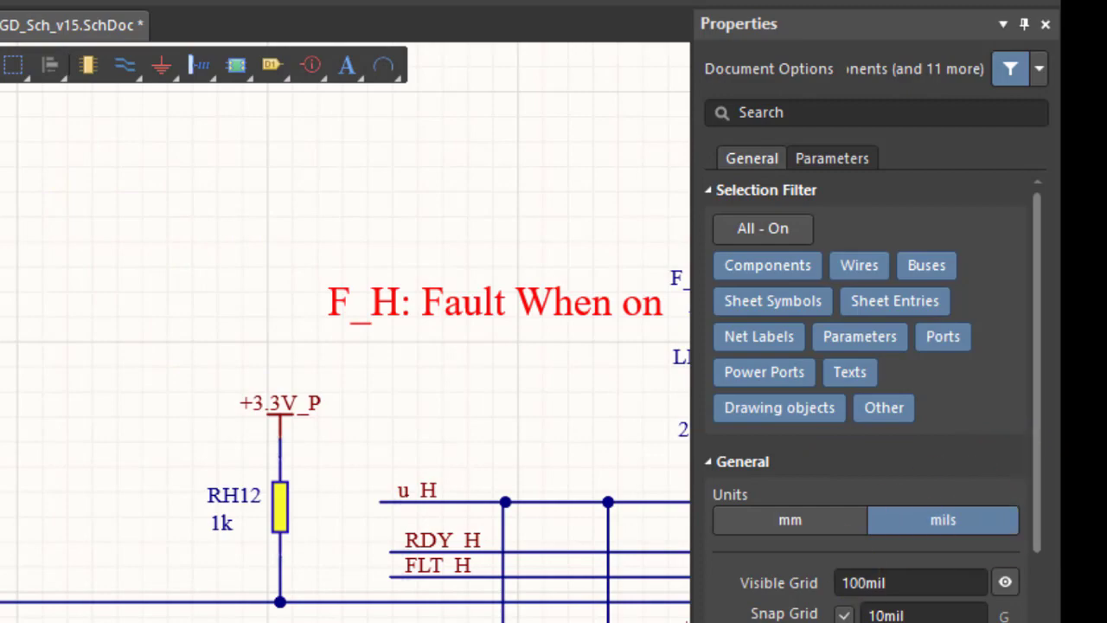
Step: Select resistor RH8 and examine its comment, description, source library, location and parameter properties
left_click(714, 564)
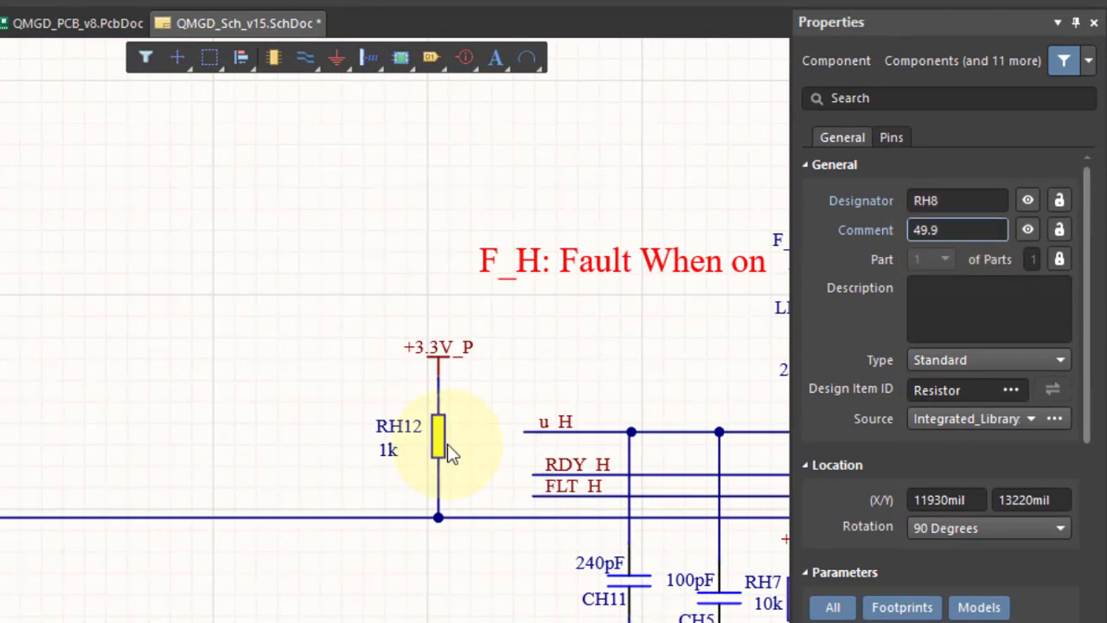
left_click(993, 232)
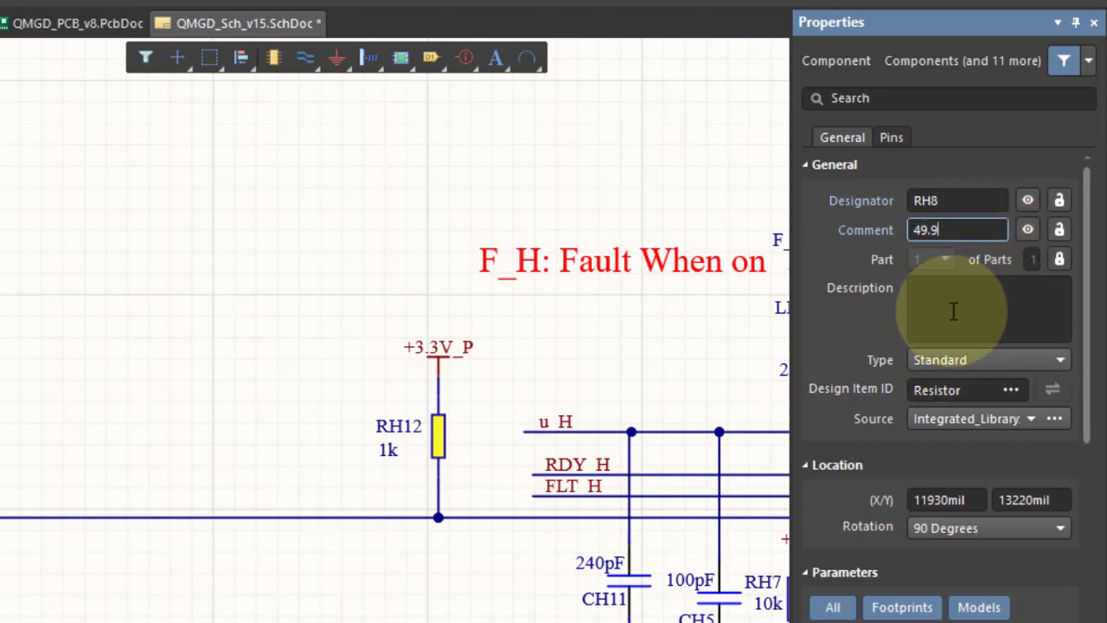
scroll(953, 311, "down", 1)
scroll(953, 312, "up", 1)
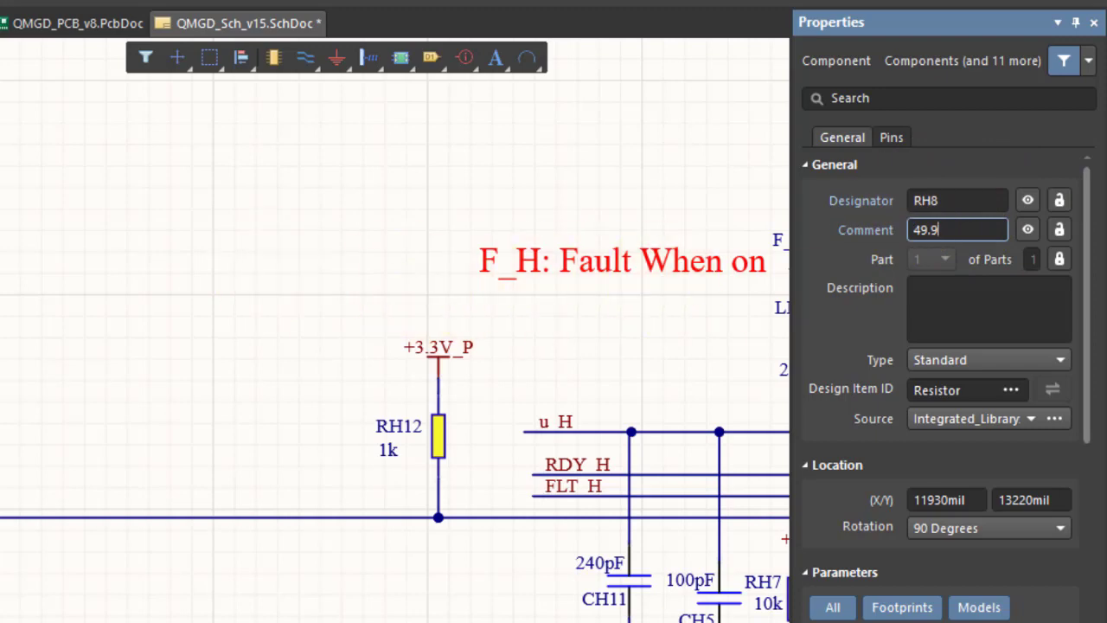
left_click(1002, 302)
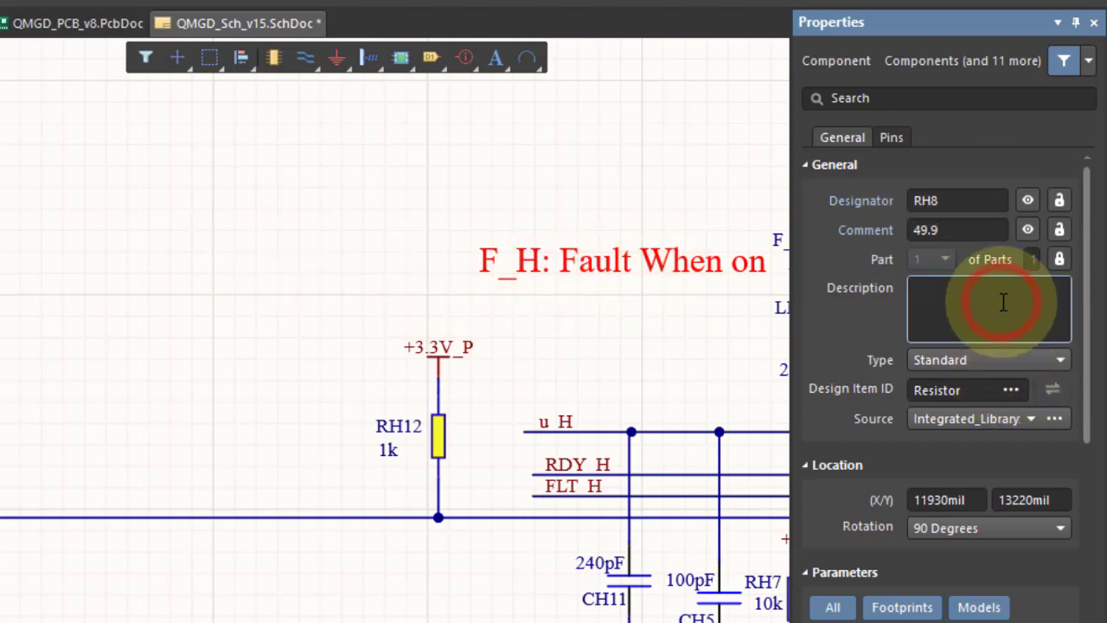
scroll(1011, 339, "down", 1)
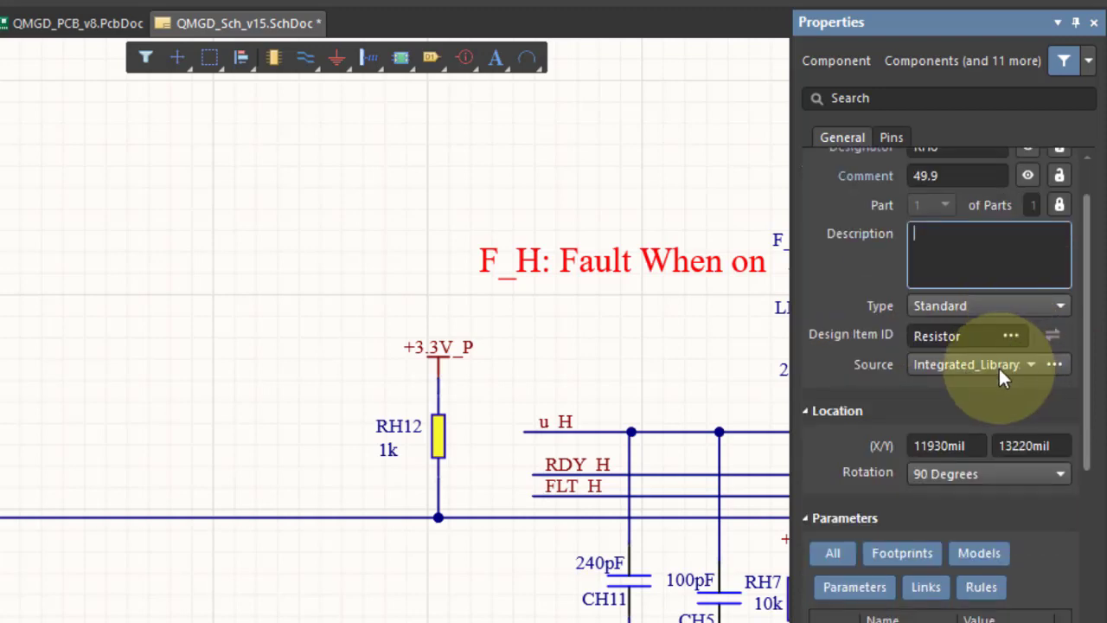
left_click(999, 365)
left_click(999, 368)
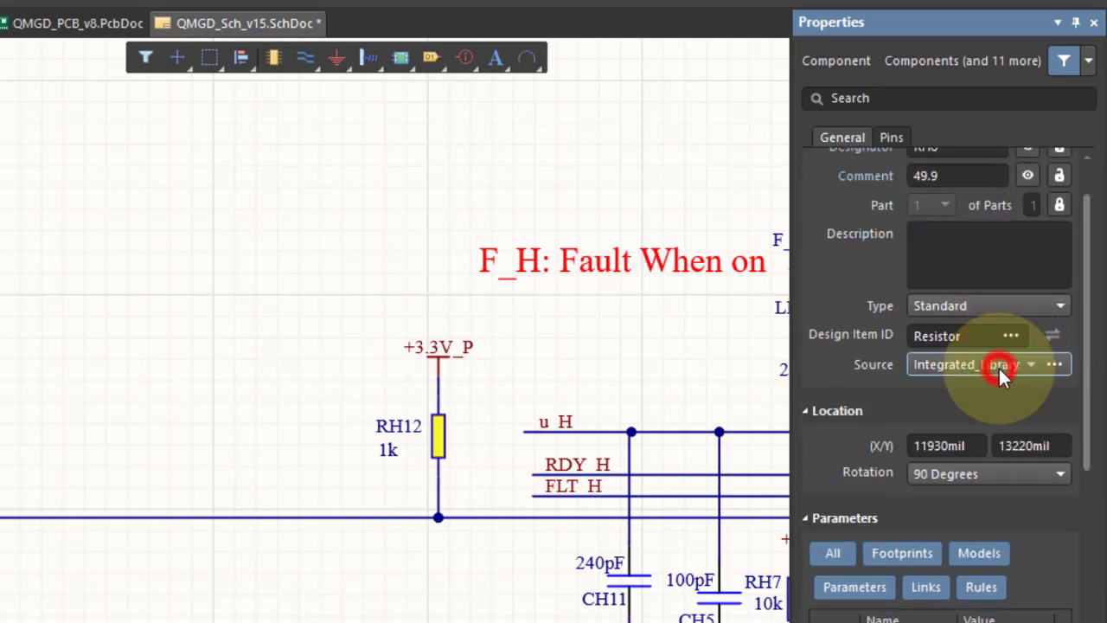
scroll(816, 394, "down", 1)
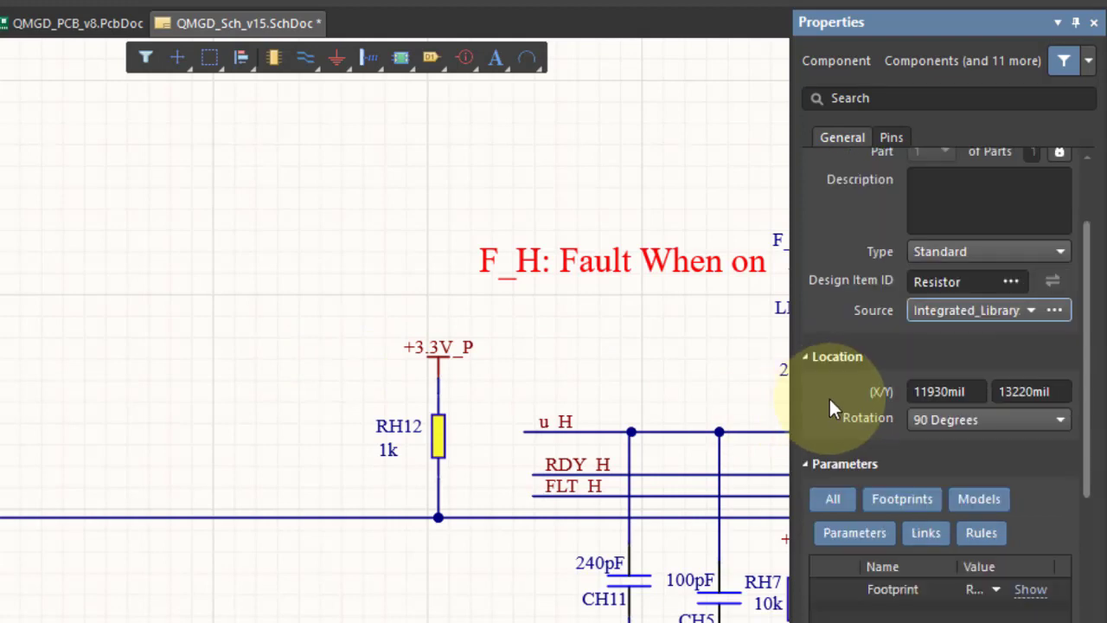
scroll(831, 409, "down", 1)
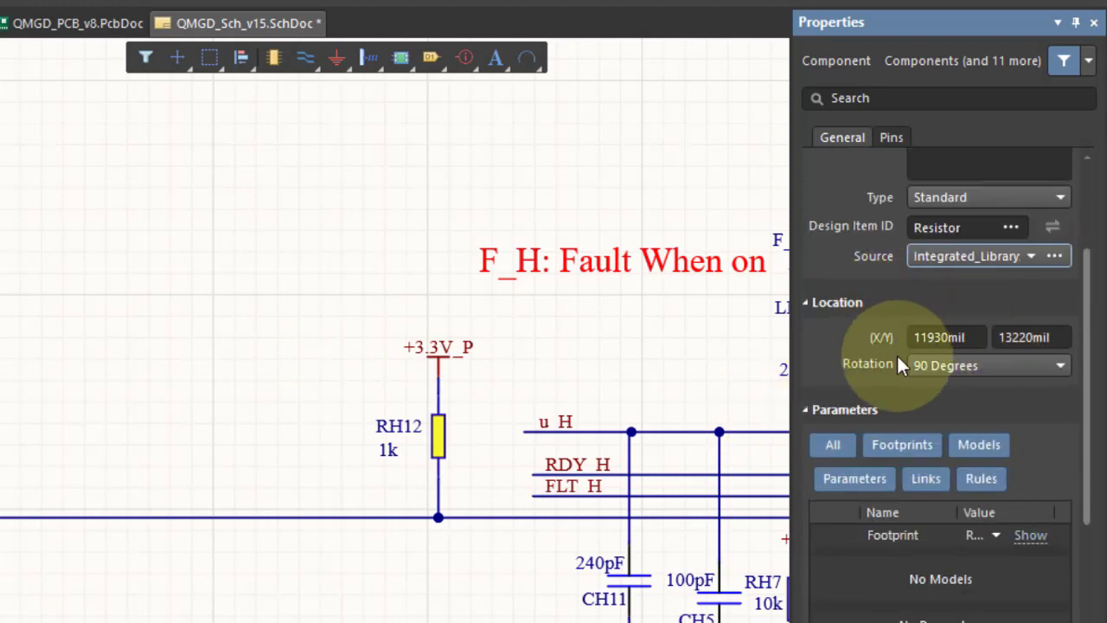
Step: Examine the rotation choices available for the selected resistor RH8, leaving its rotation unchanged
left_click(947, 365)
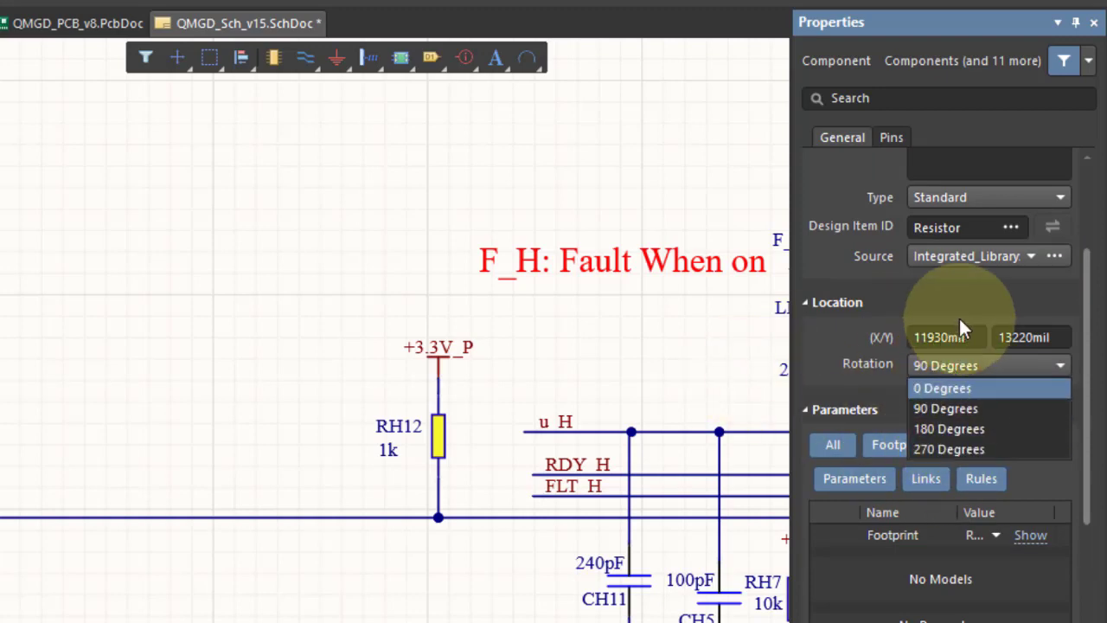
left_click(1089, 327)
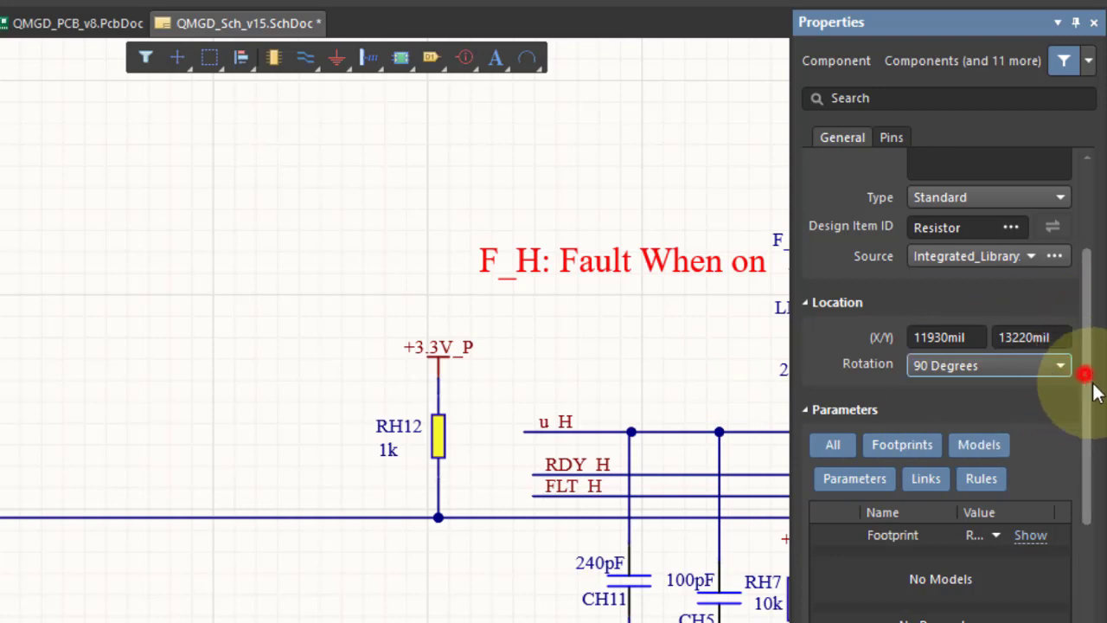
left_click_drag(1081, 376, 1090, 78)
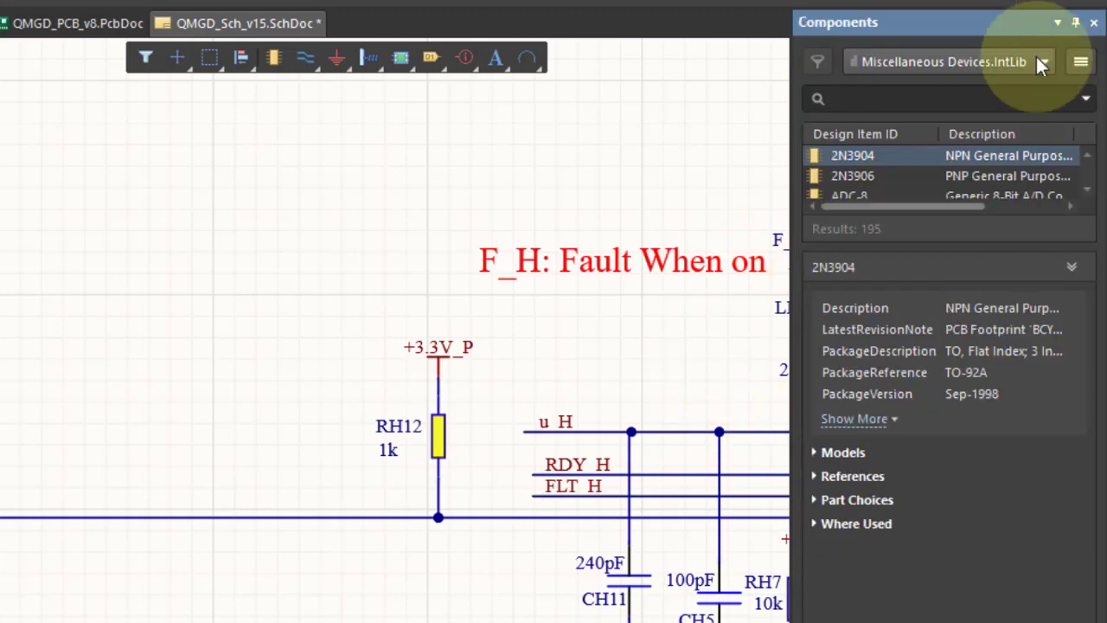
Step: Review the file-based library commands and the list of available libraries, and close the Components panel
left_click(1081, 64)
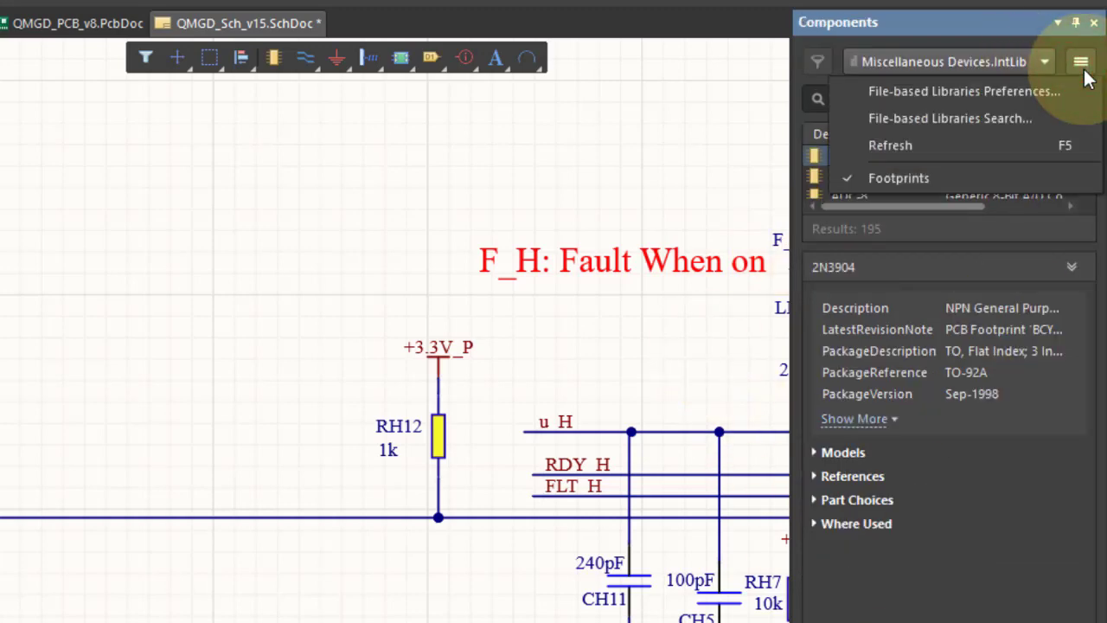
left_click(976, 56)
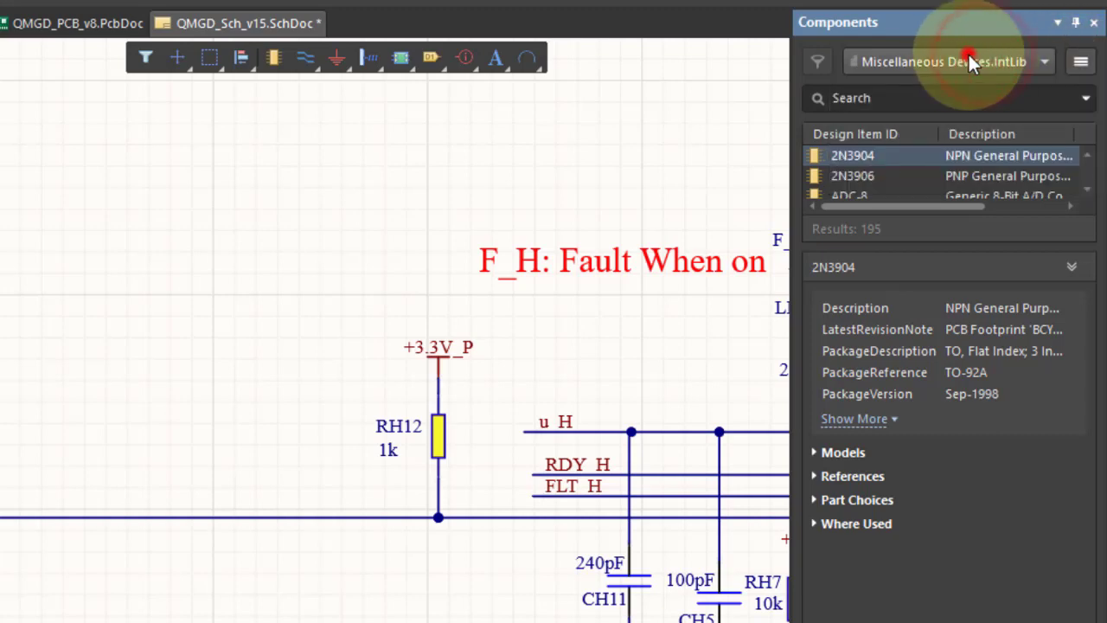
left_click(969, 57)
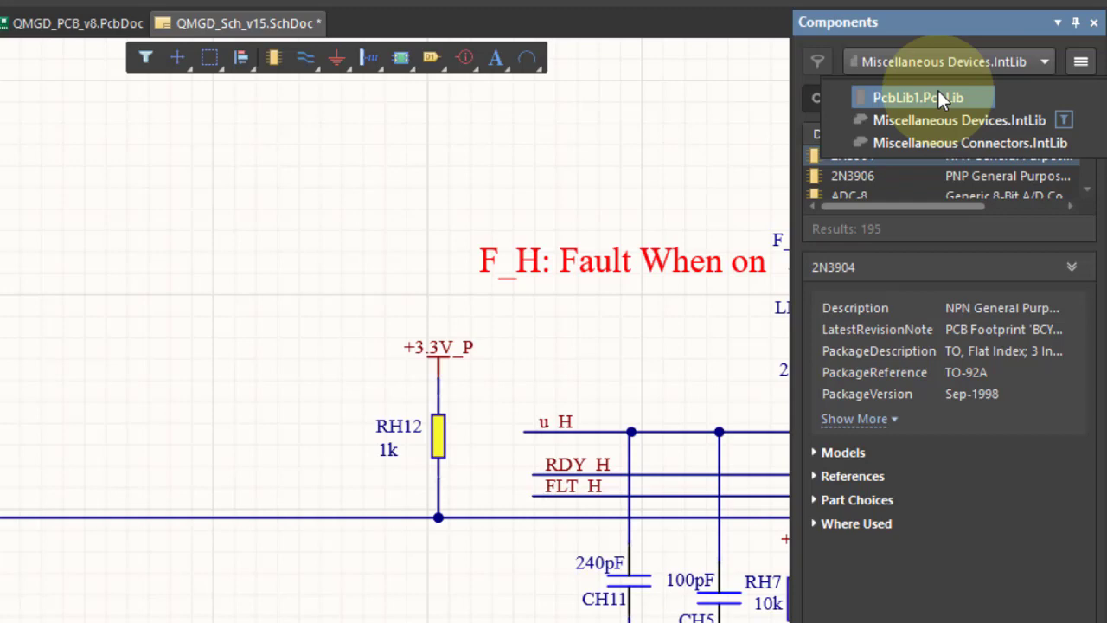
left_click(928, 22)
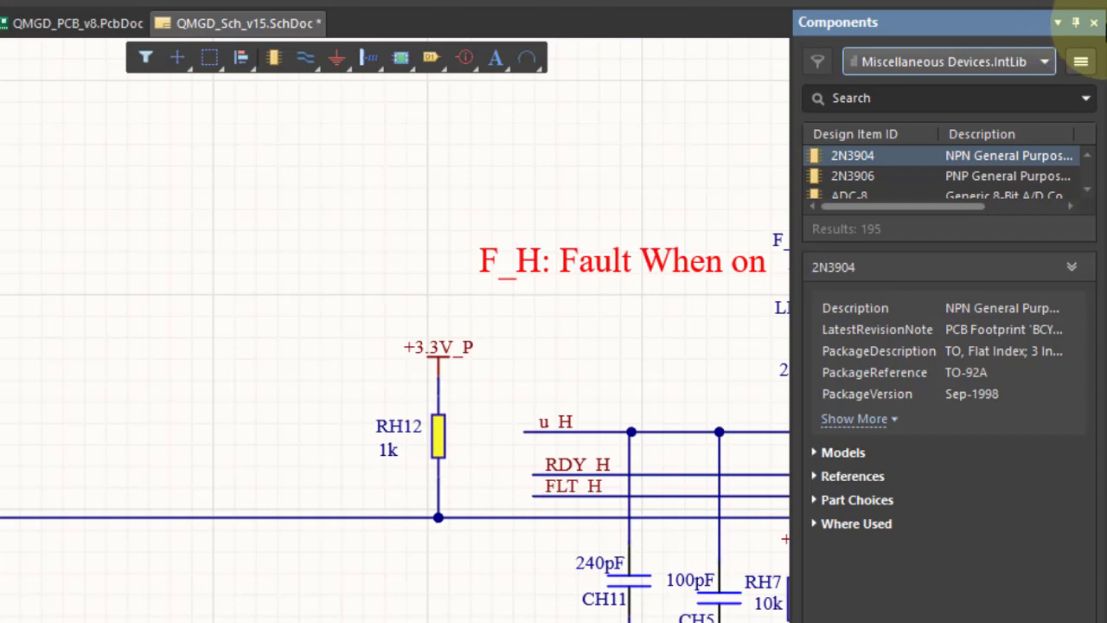
left_click(1095, 23)
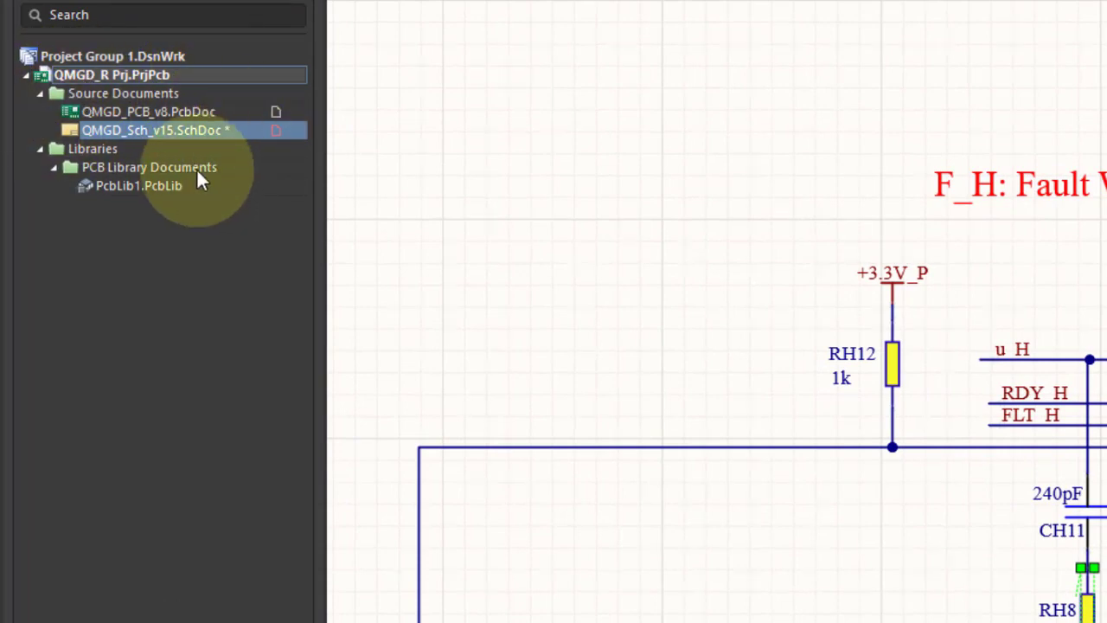
Step: Add the existing schematic QMGD_Sch_v5.0.SchDoc to the QMGD_R Prj.PrjPcb project
right_click(141, 77)
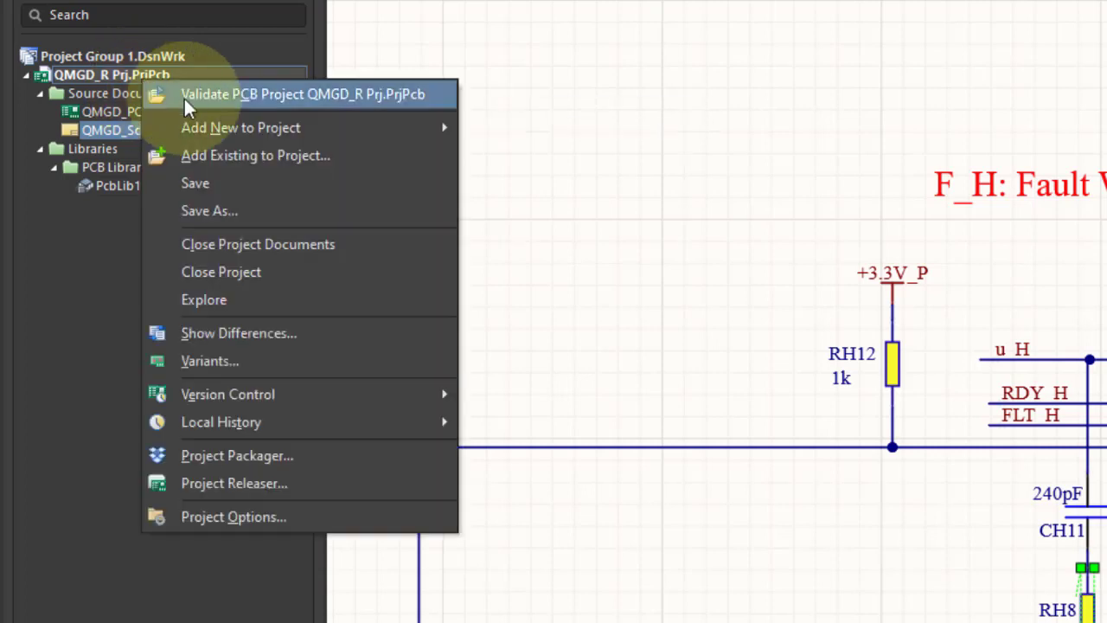
mouse_move(242, 130)
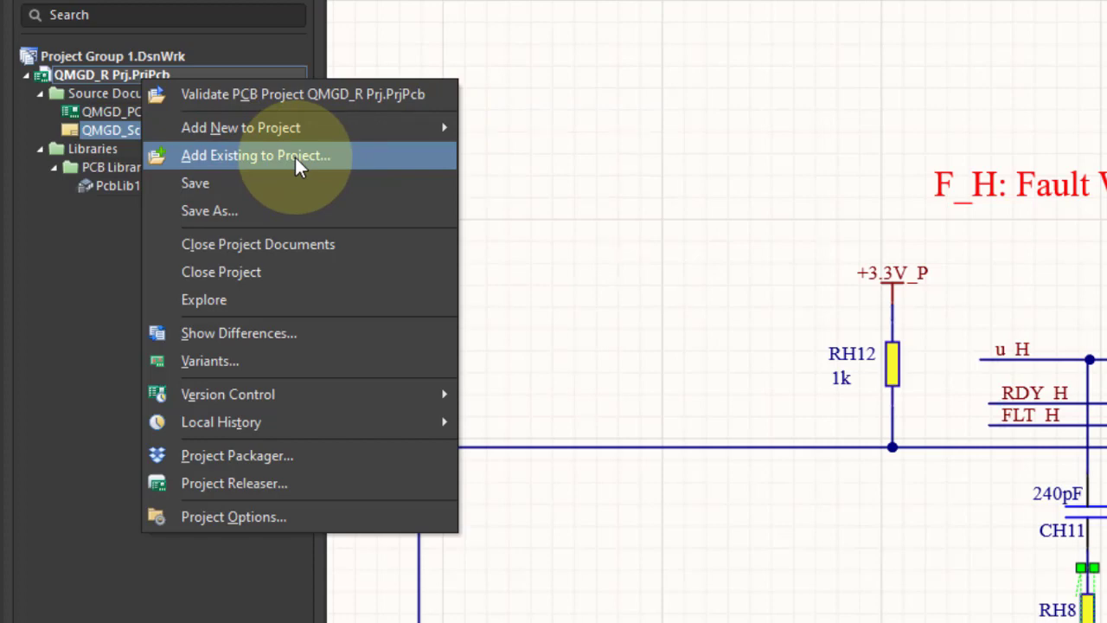
mouse_move(308, 127)
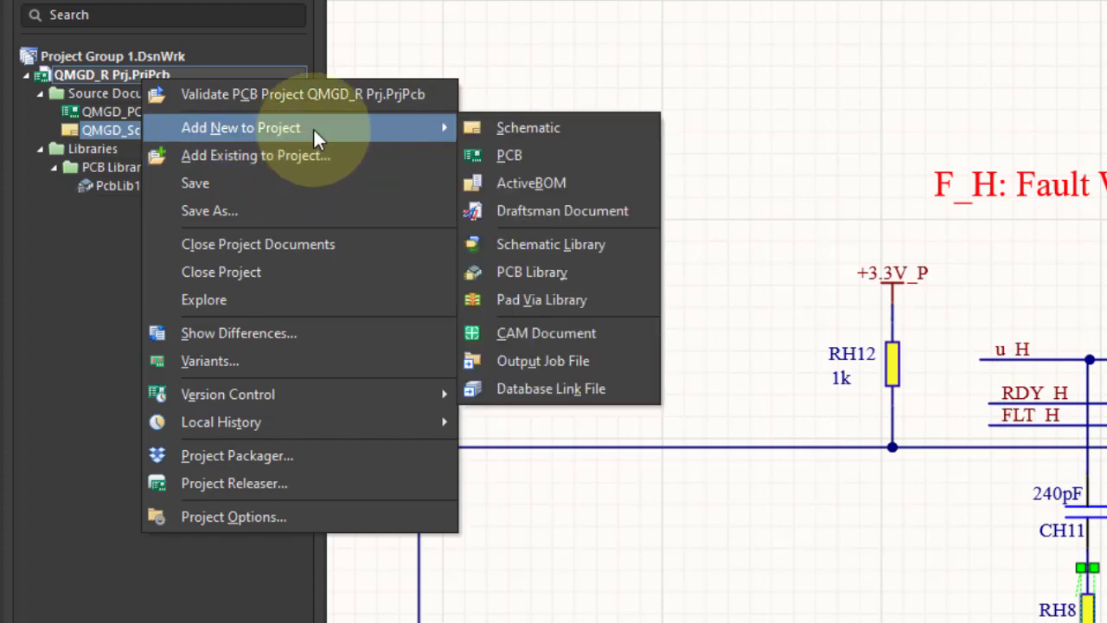
left_click(284, 159)
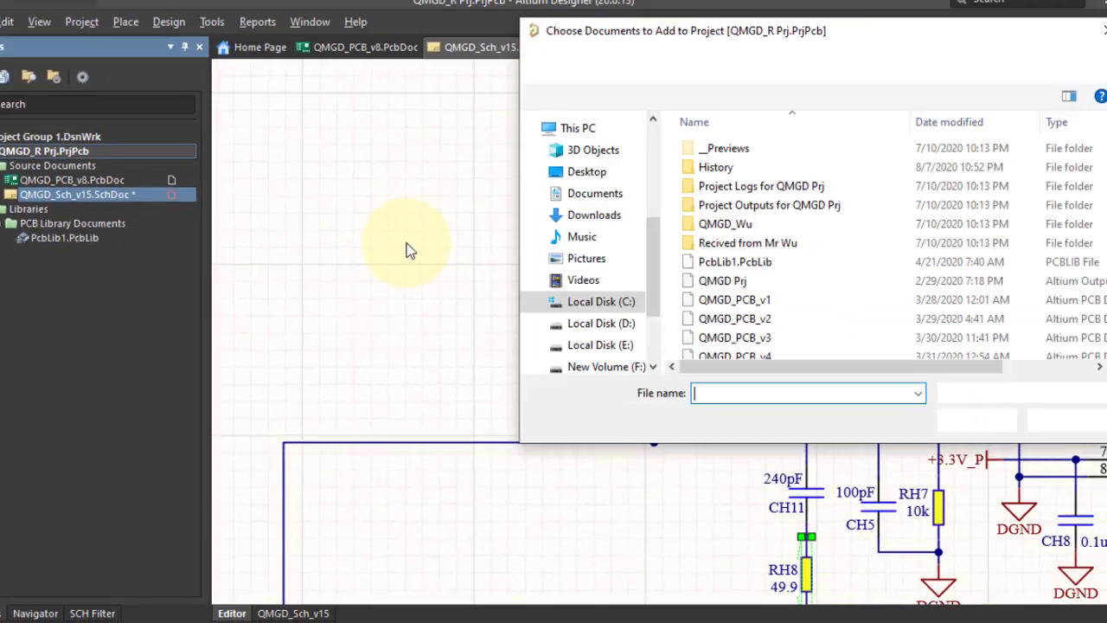
scroll(775, 244, "down", 5)
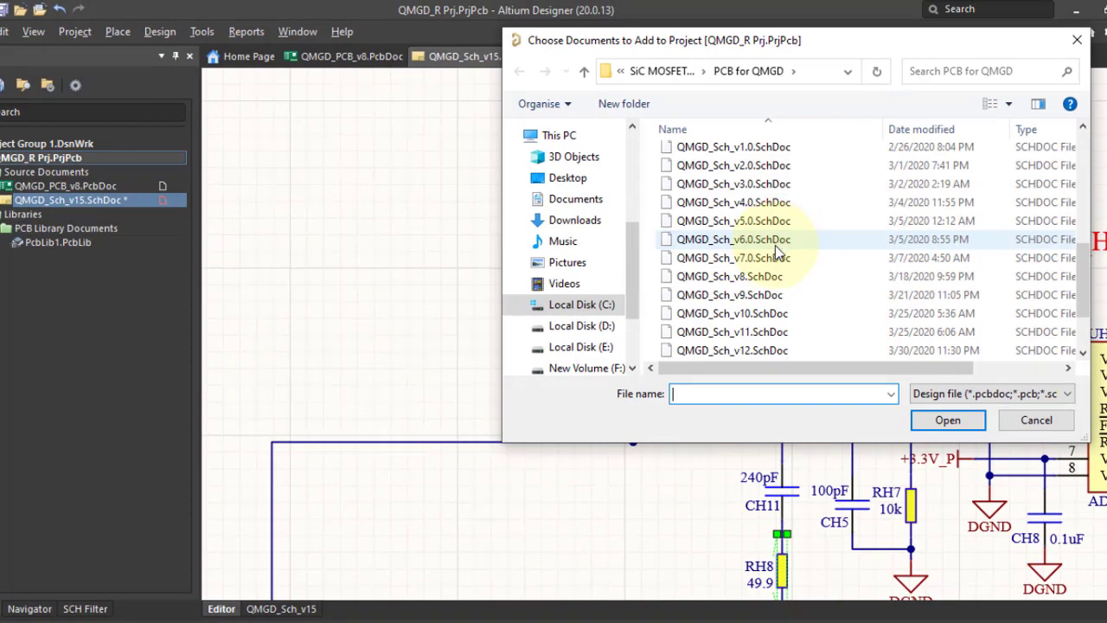
left_click(750, 220)
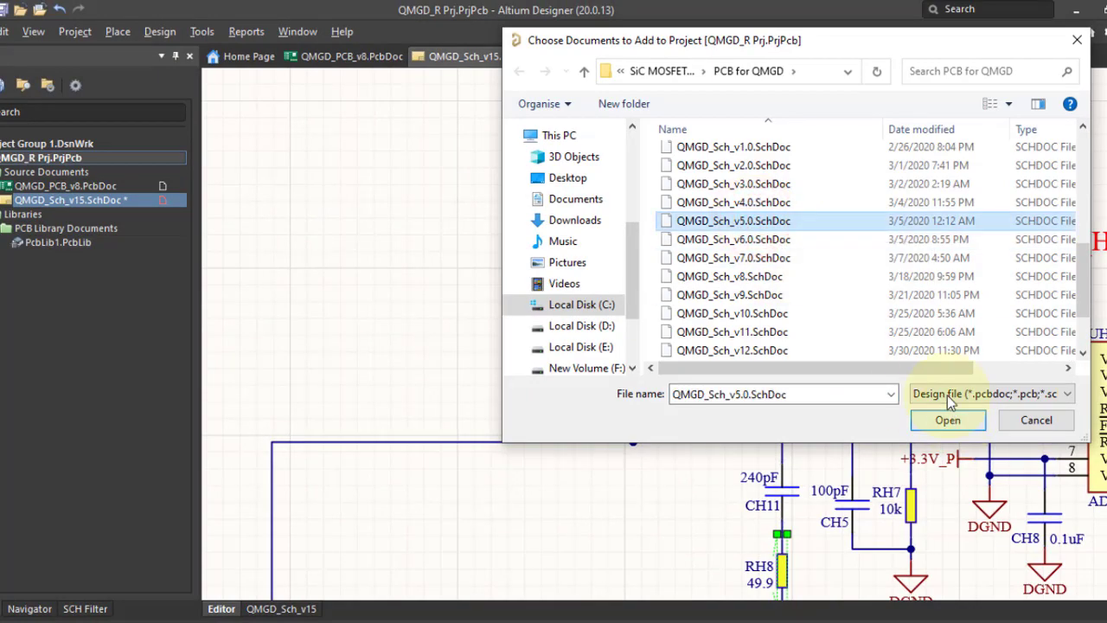
left_click(948, 419)
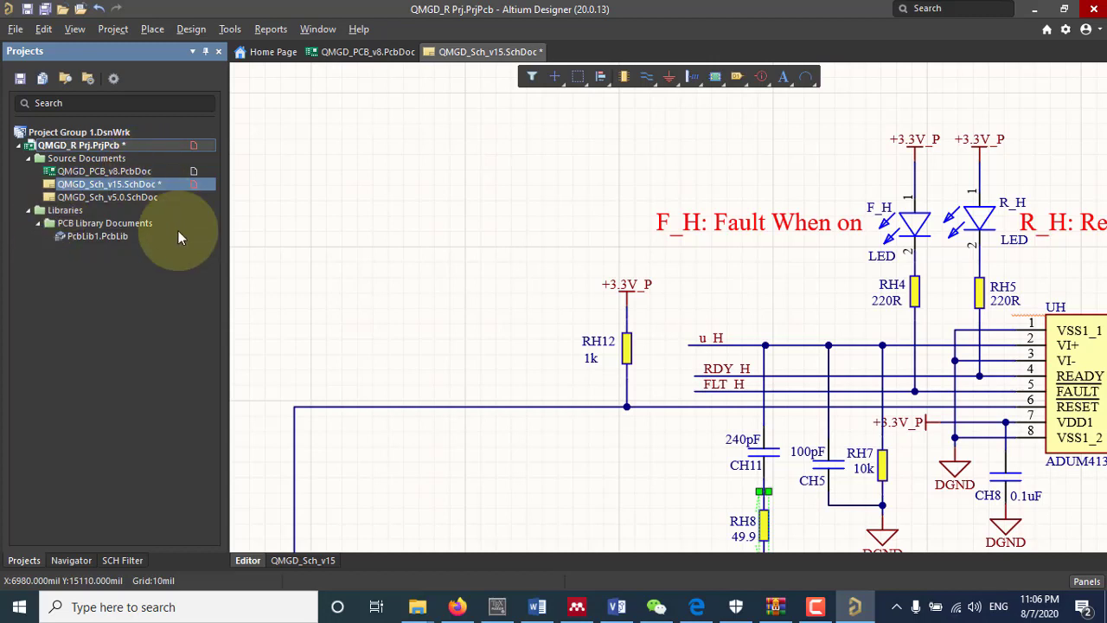
left_click(110, 306)
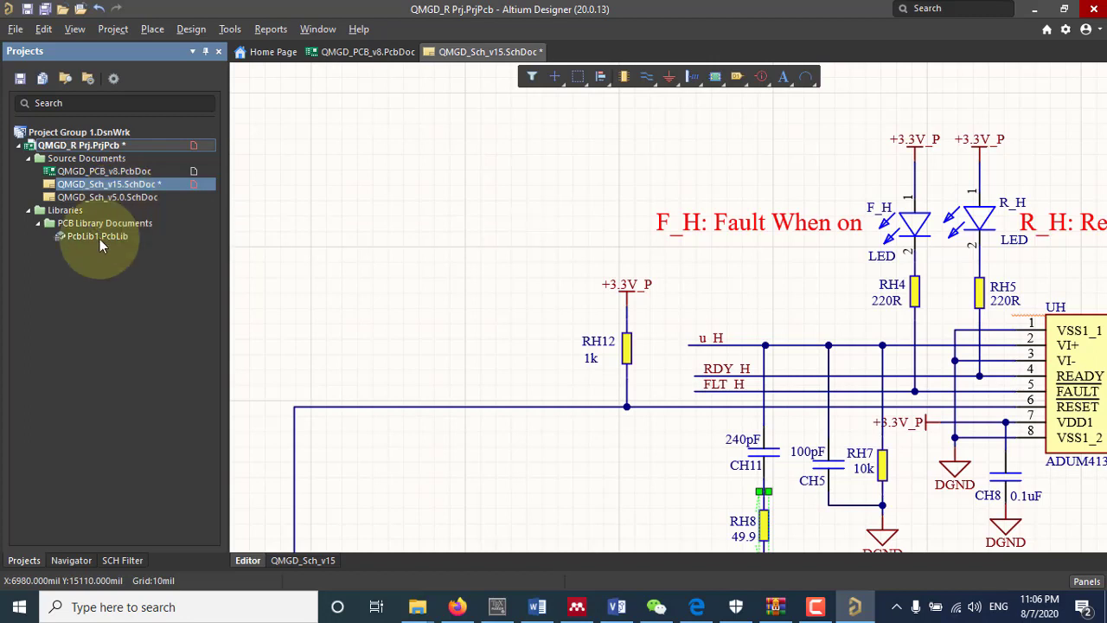
left_click(110, 290)
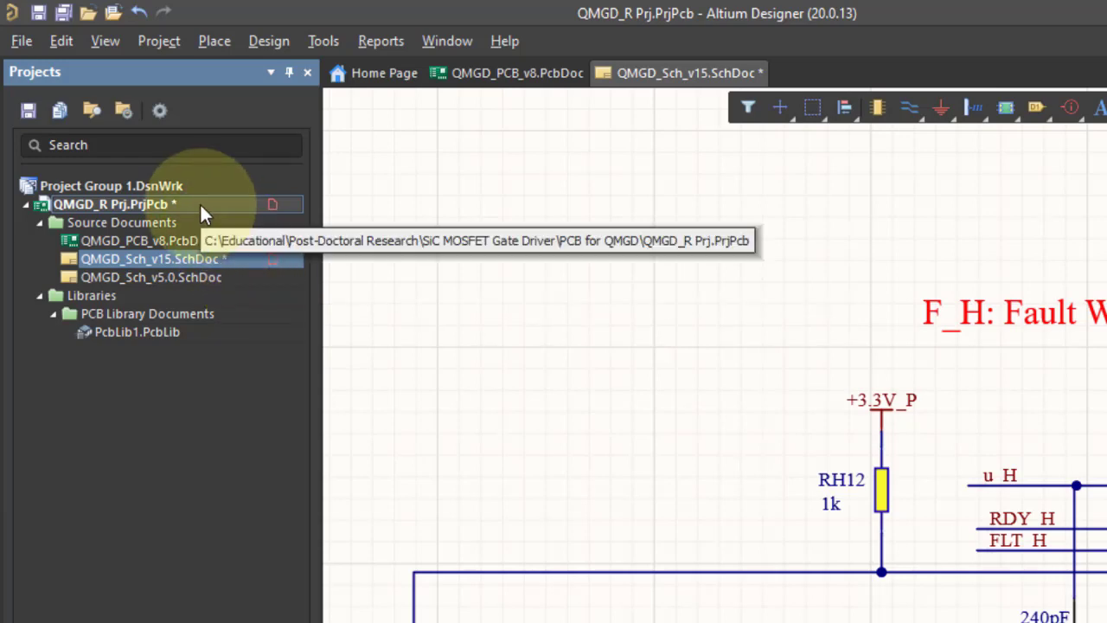
Step: Save the modified schematic QMGD_Sch_v15.SchDoc and the project QMGD_R Prj.PrjPcb
right_click(173, 260)
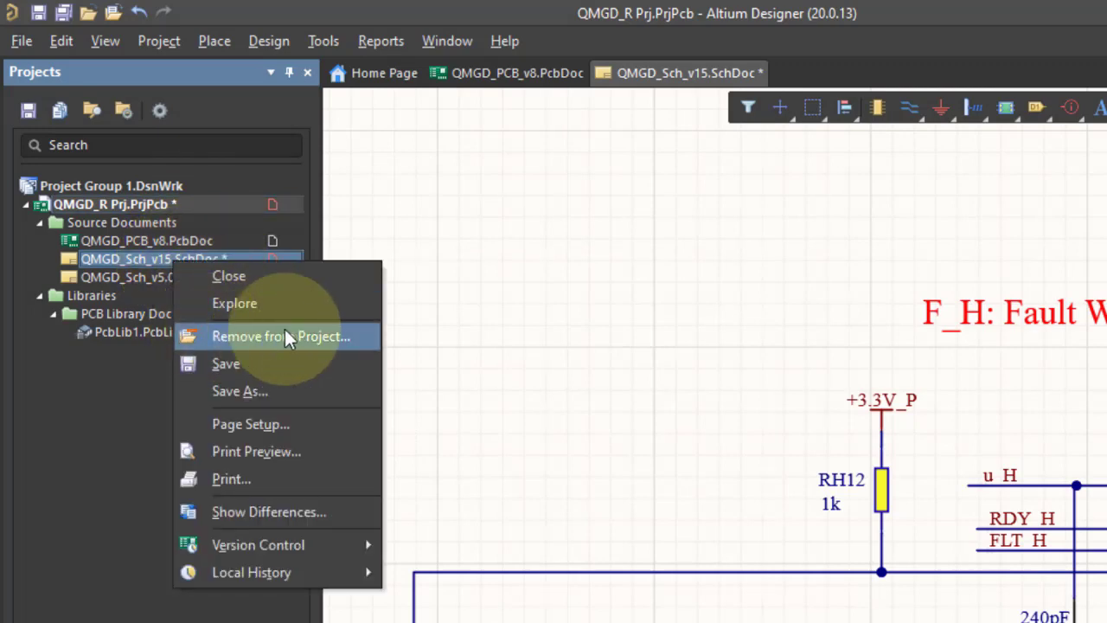
left_click(234, 363)
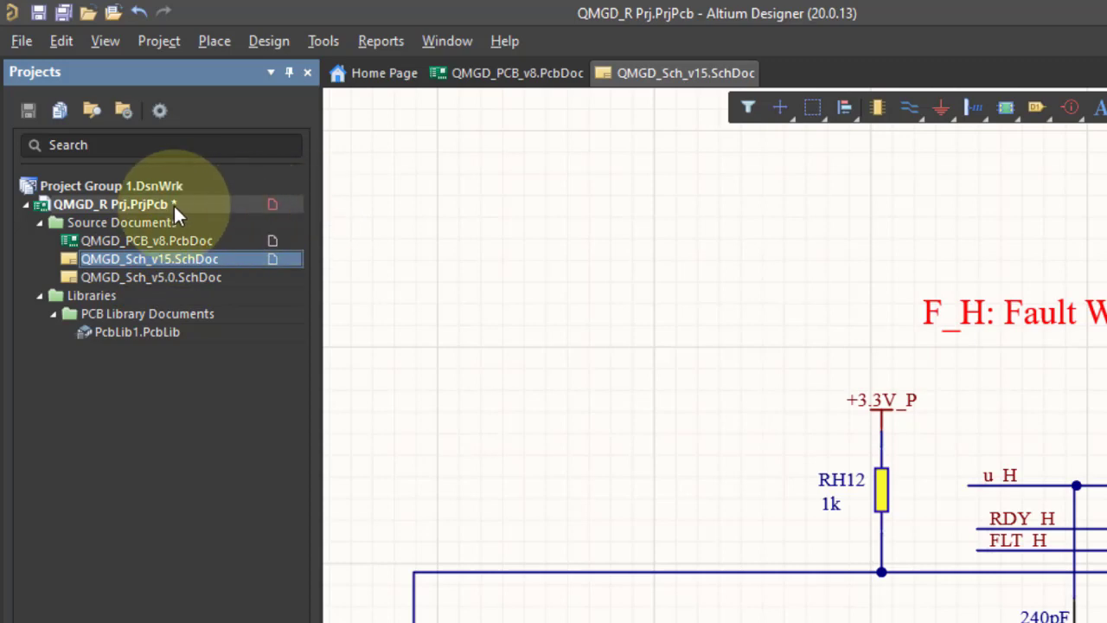
right_click(213, 205)
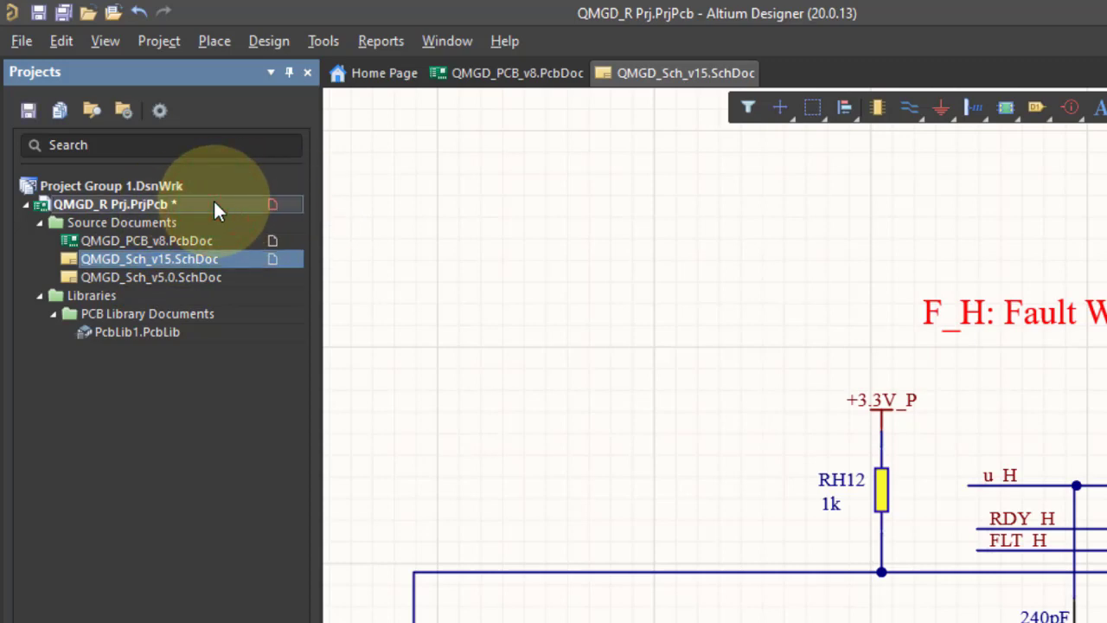
right_click(215, 205)
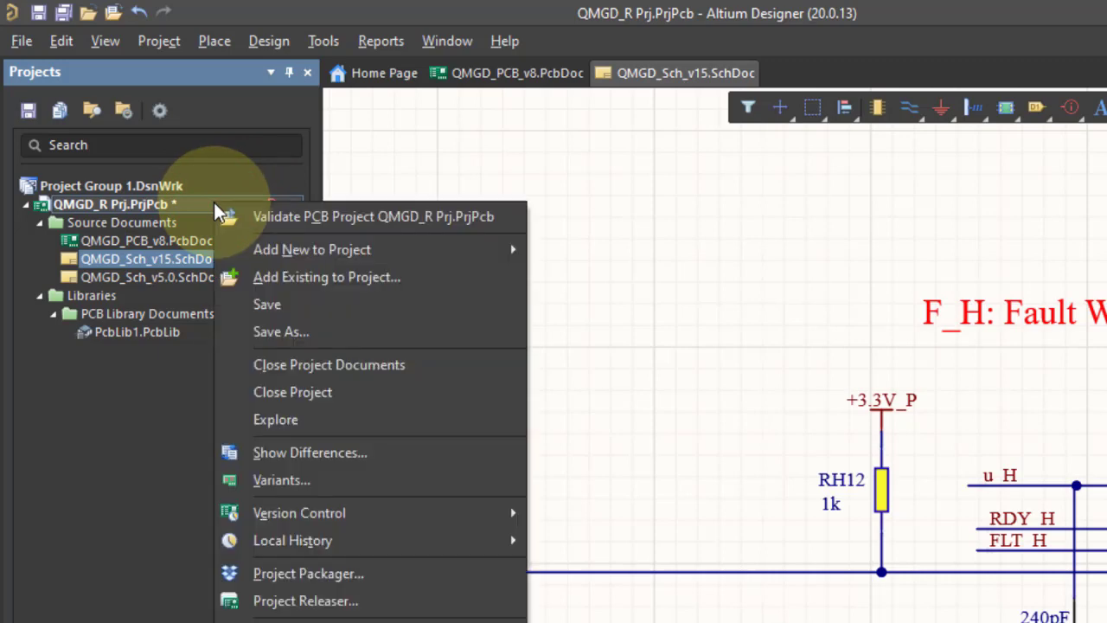
left_click(281, 303)
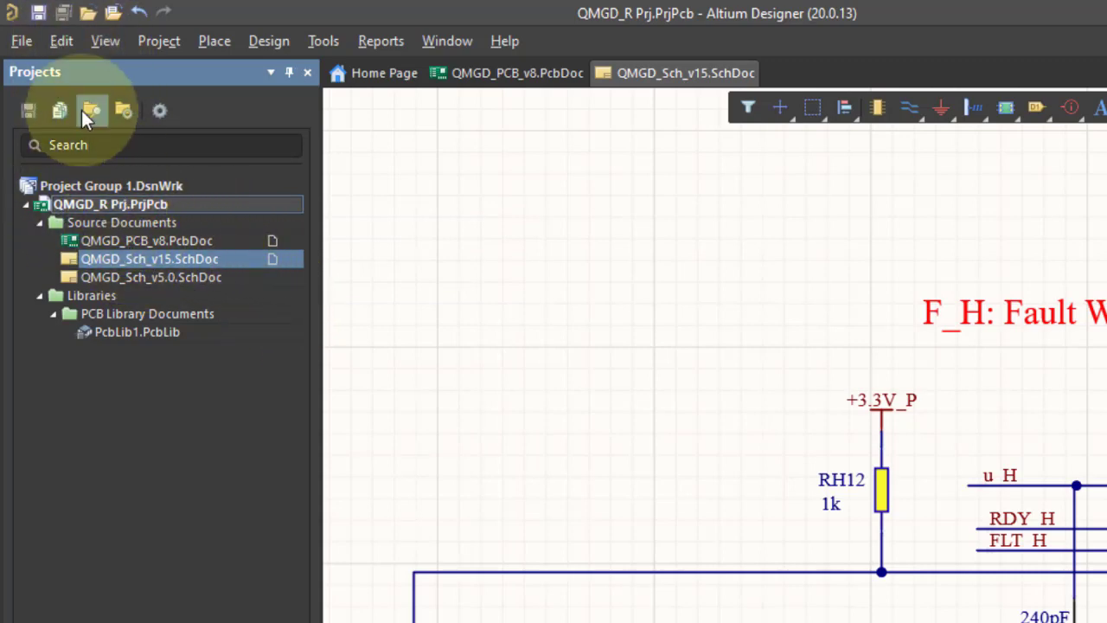
left_click(25, 41)
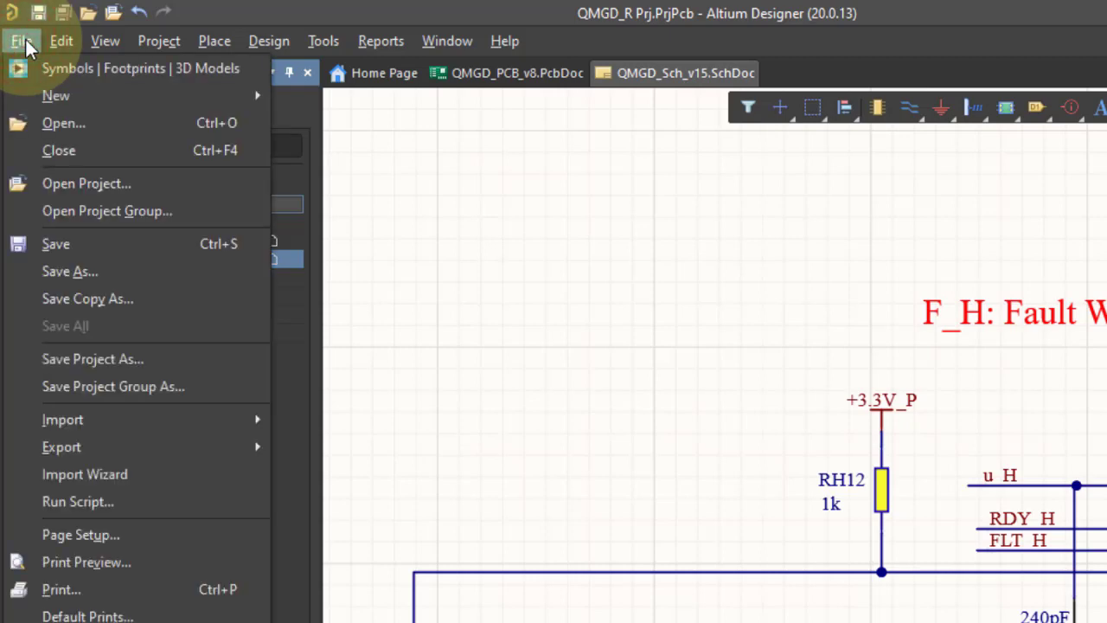
left_click(381, 41)
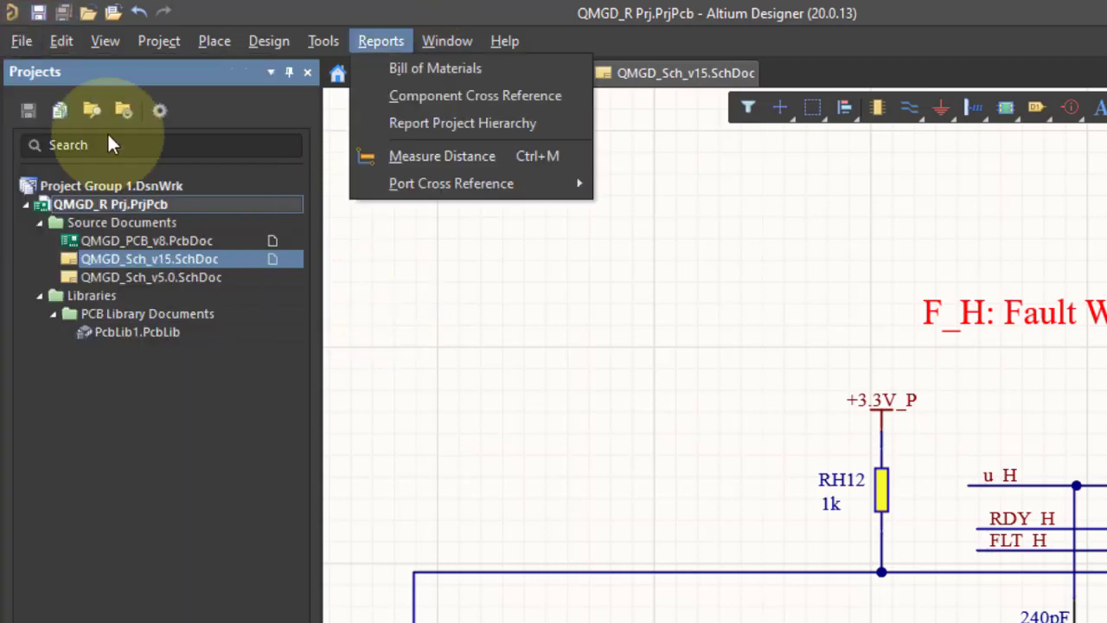
left_click(22, 41)
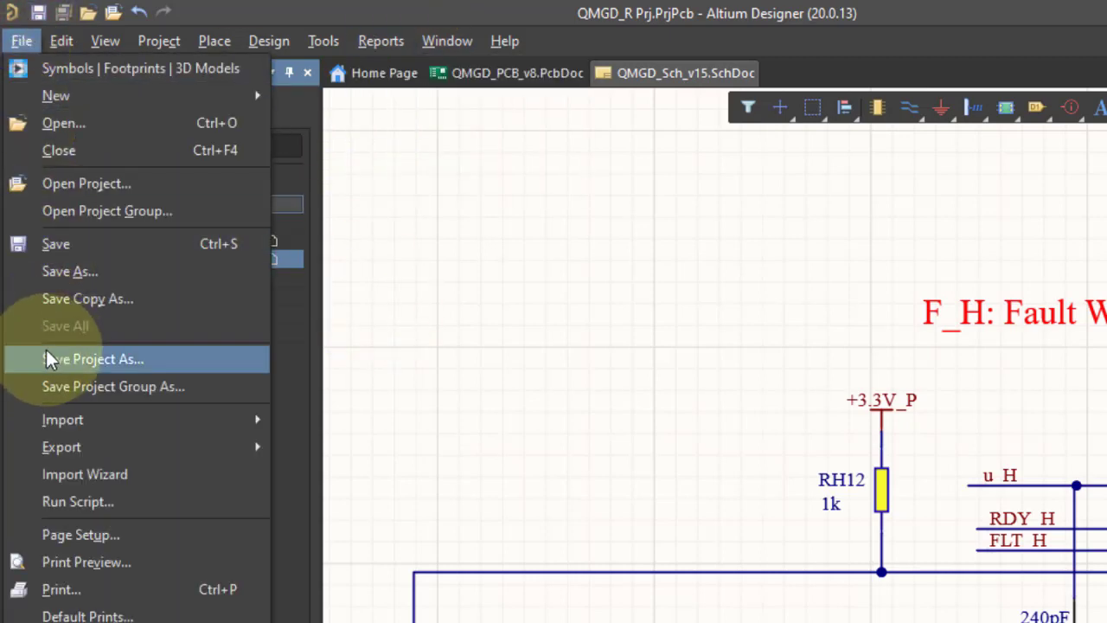
left_click(587, 304)
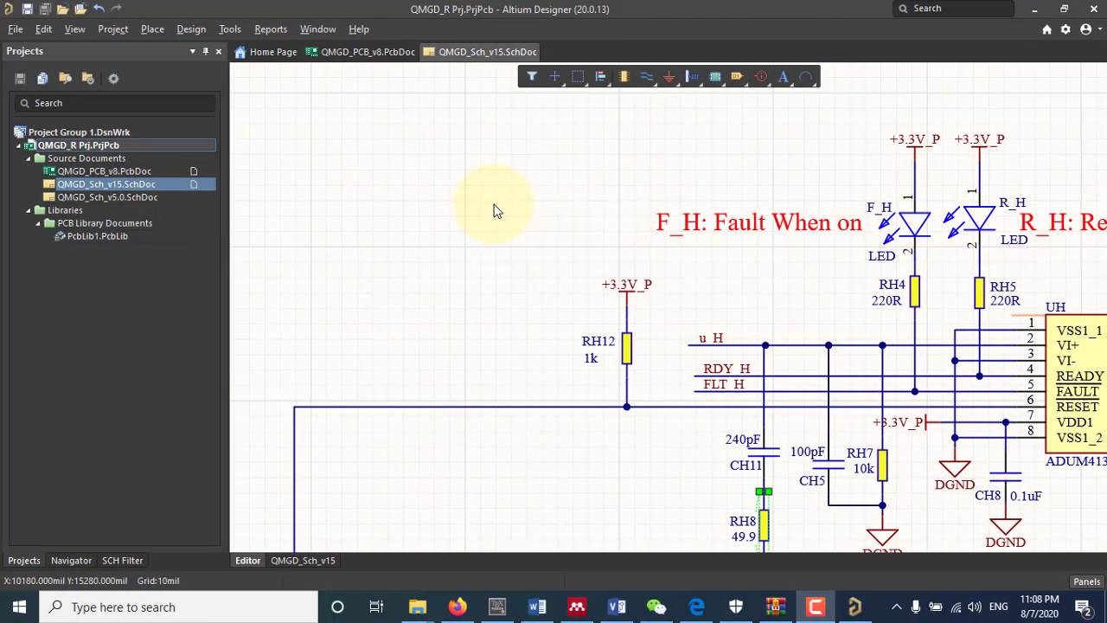
Step: Show the whole QMGD_Sch_v15 schematic sheet and clear the selection of resistor RH8
scroll(475, 229, "down", 10, "ctrl")
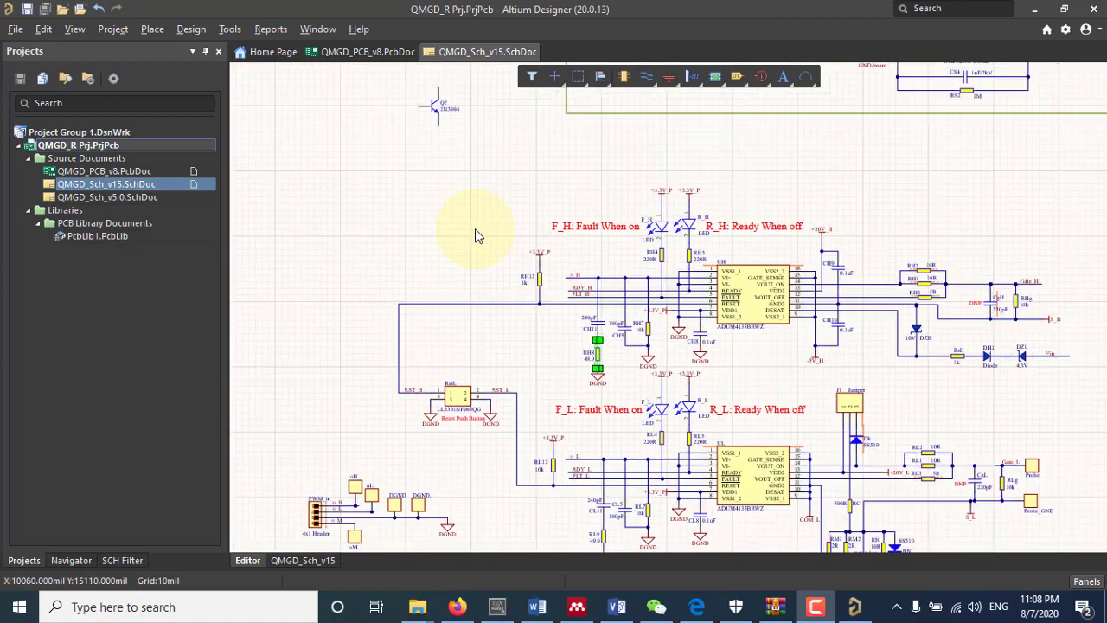
scroll(474, 229, "down", 4, "ctrl")
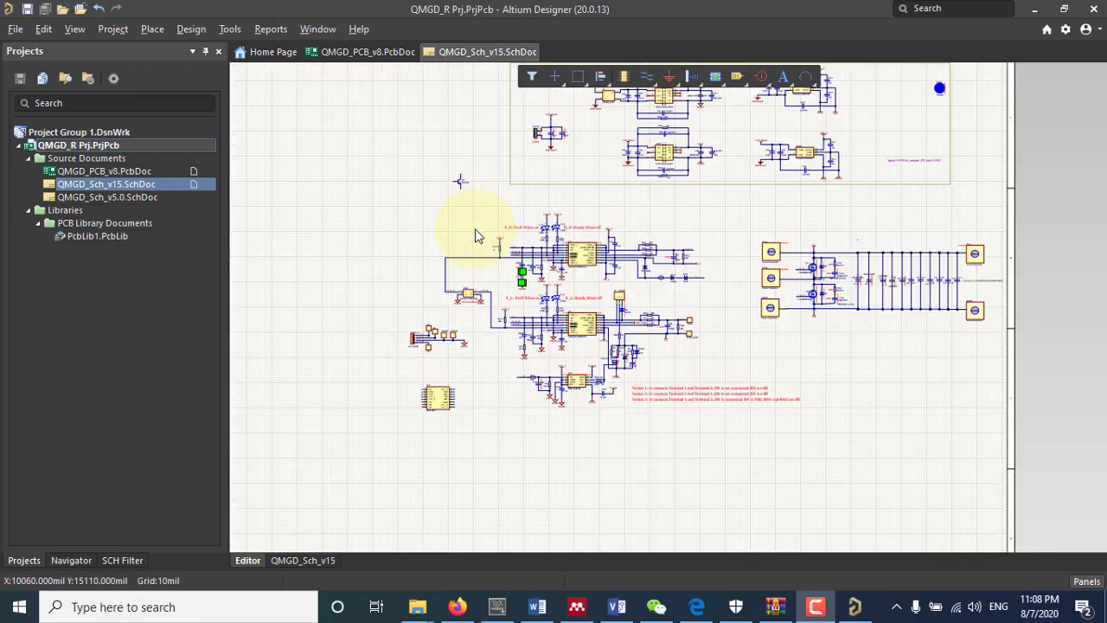
scroll(474, 228, "down", 1, "ctrl")
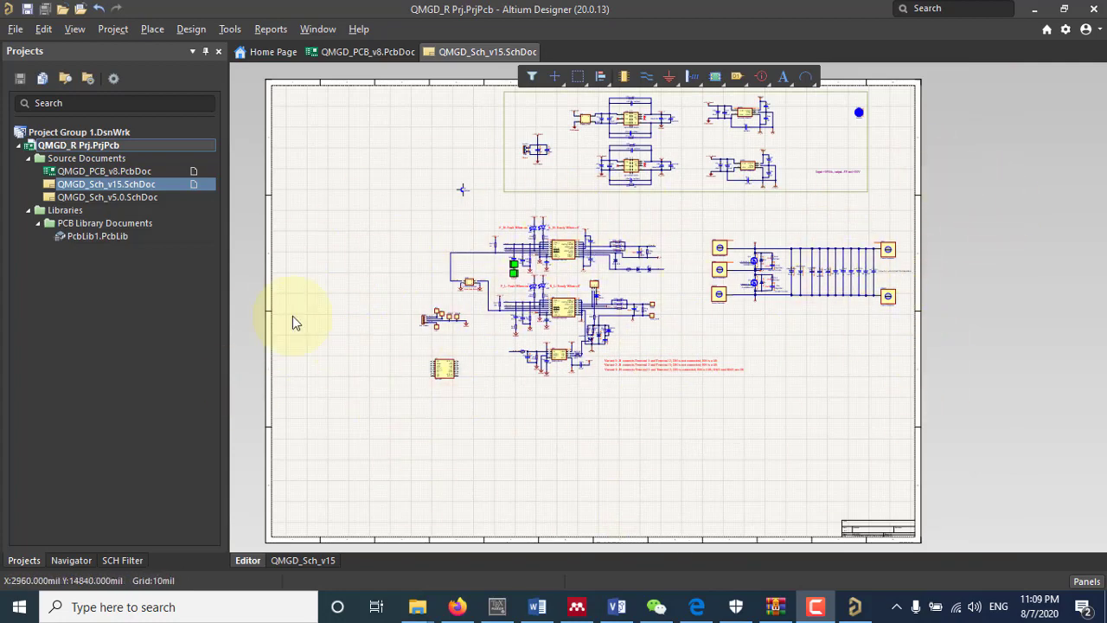
left_click(575, 430)
left_click(864, 427)
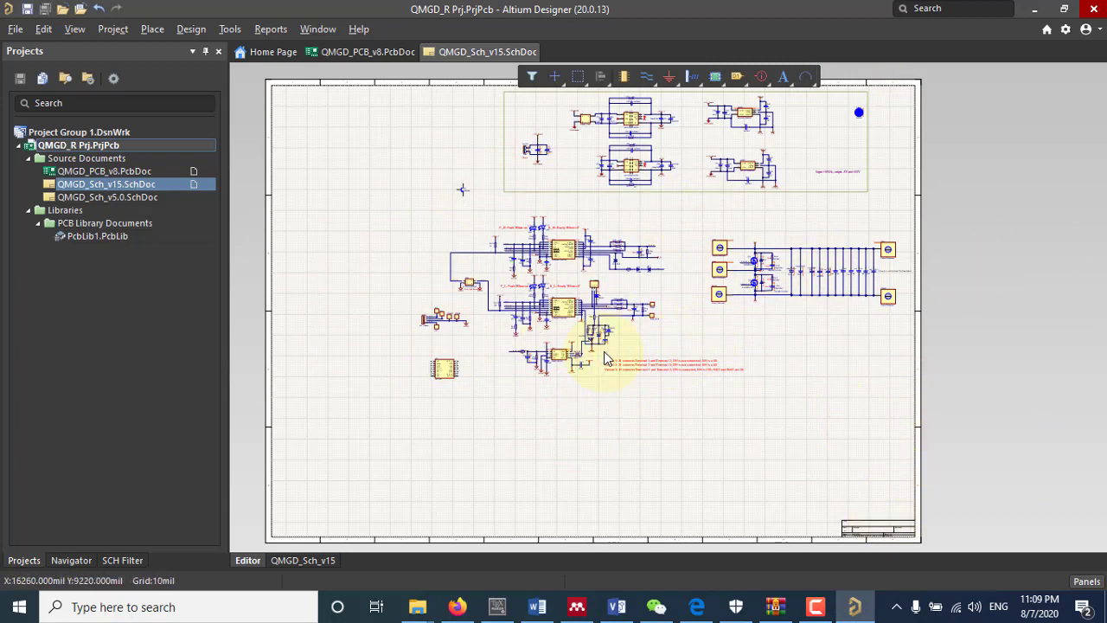
Step: Open the program preferences and view the General settings for the Schematic editor
left_click(1066, 28)
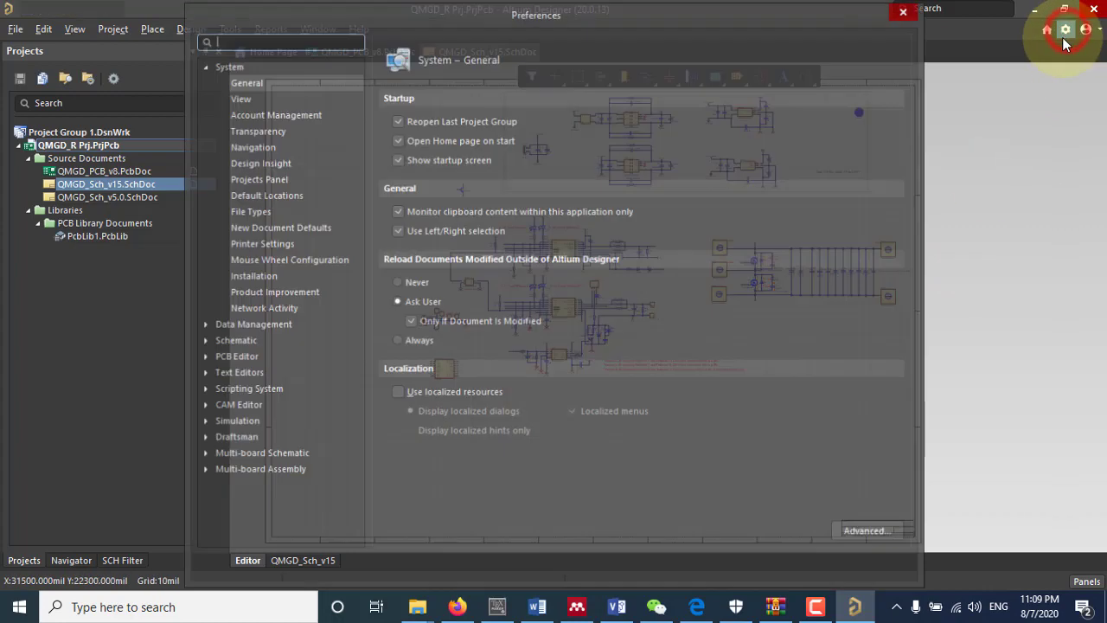
left_click(906, 12)
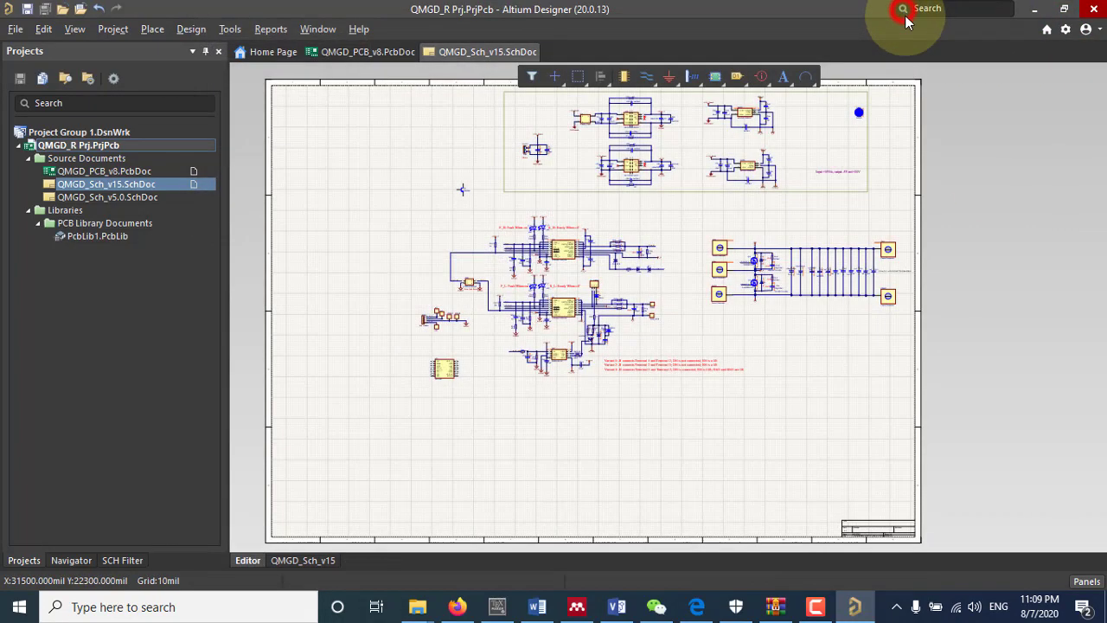
left_click(1065, 37)
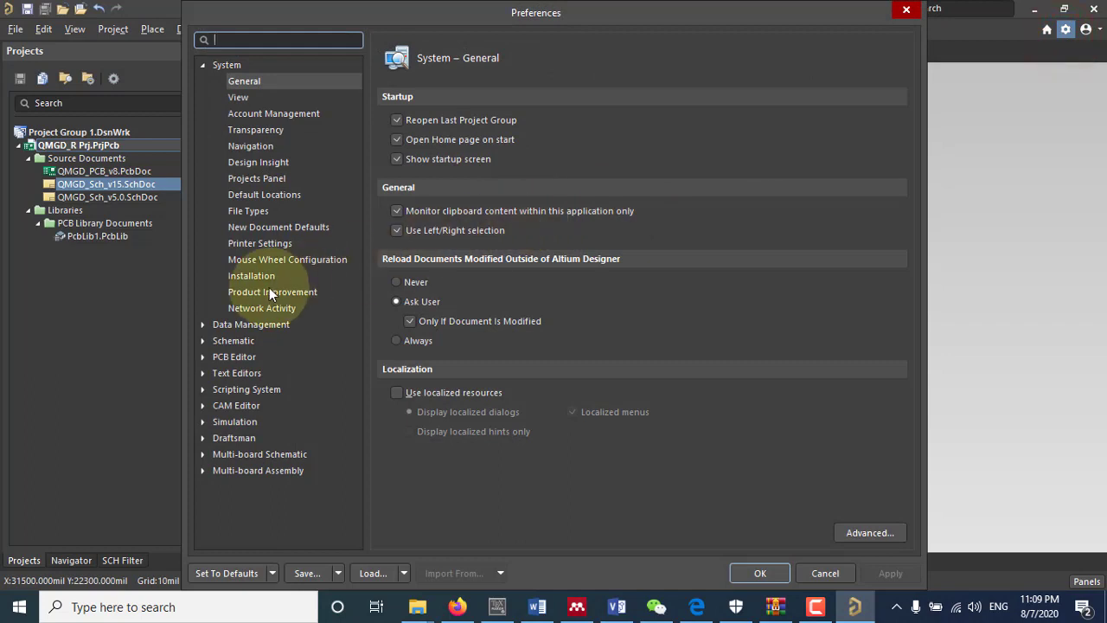
left_click(233, 341)
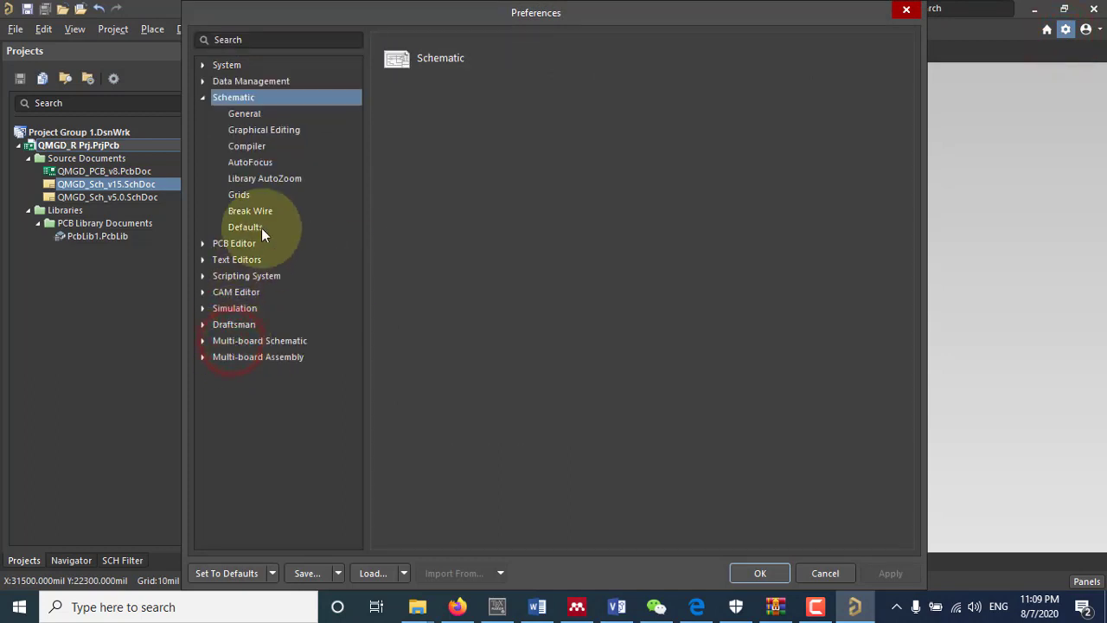
left_click(260, 115)
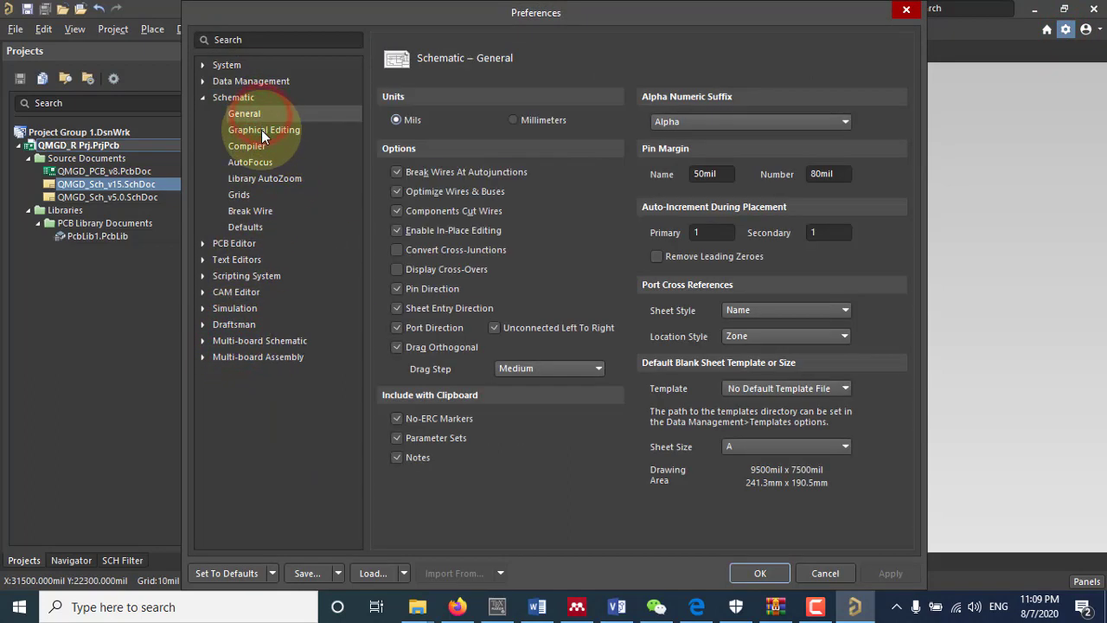
Step: Look through the sheet size options for the default blank schematic sheet in the Schematic General preferences
left_click(758, 447)
scroll(813, 522, "down", 1)
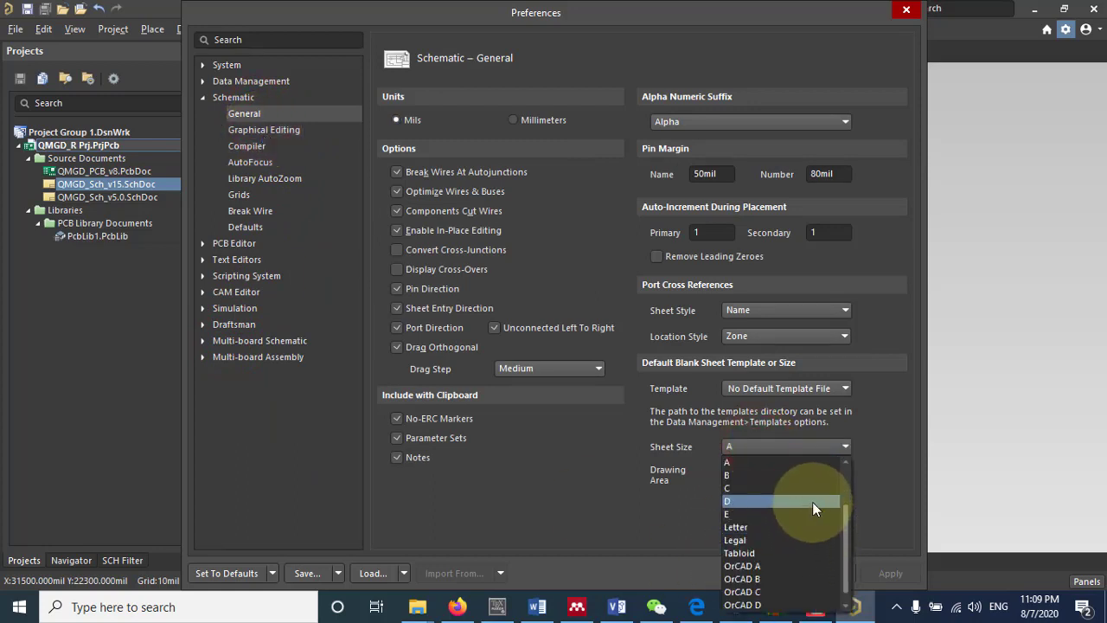
left_click_drag(849, 529, 836, 448)
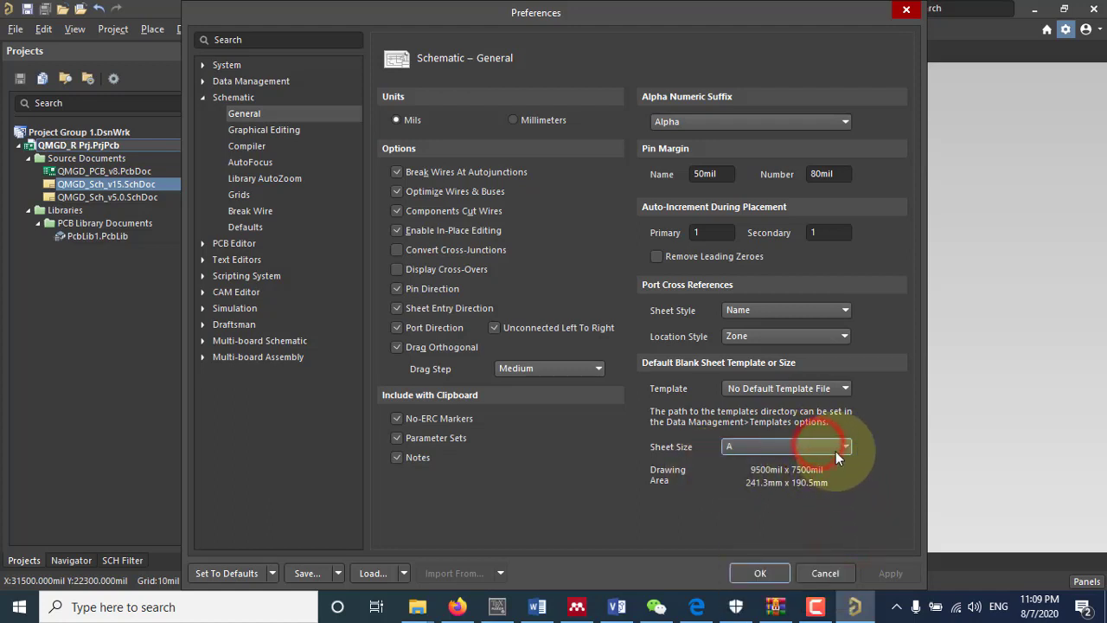
left_click(837, 451)
left_click_drag(845, 499, 843, 435)
left_click(527, 478)
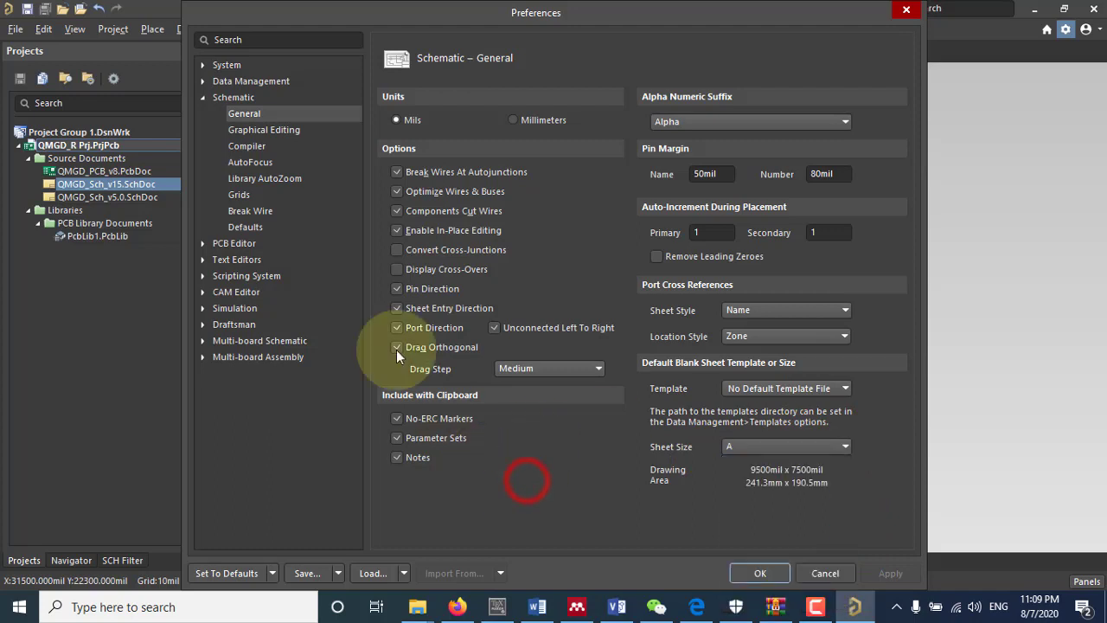
Step: View the PCB Editor General and Display preference pages, then close the preferences
left_click(221, 243)
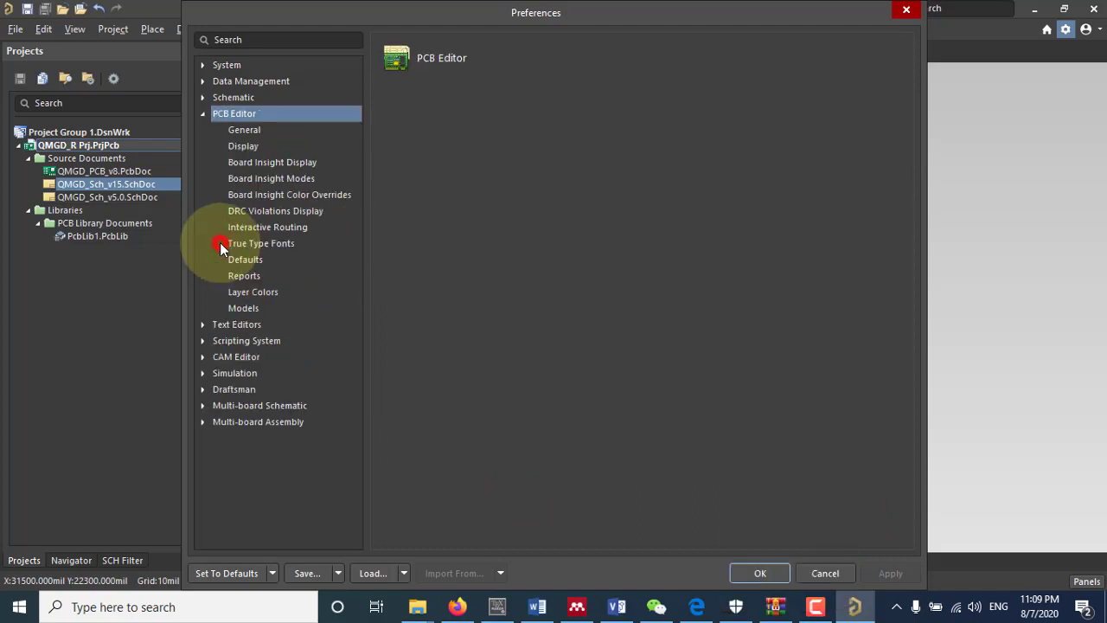
left_click(249, 134)
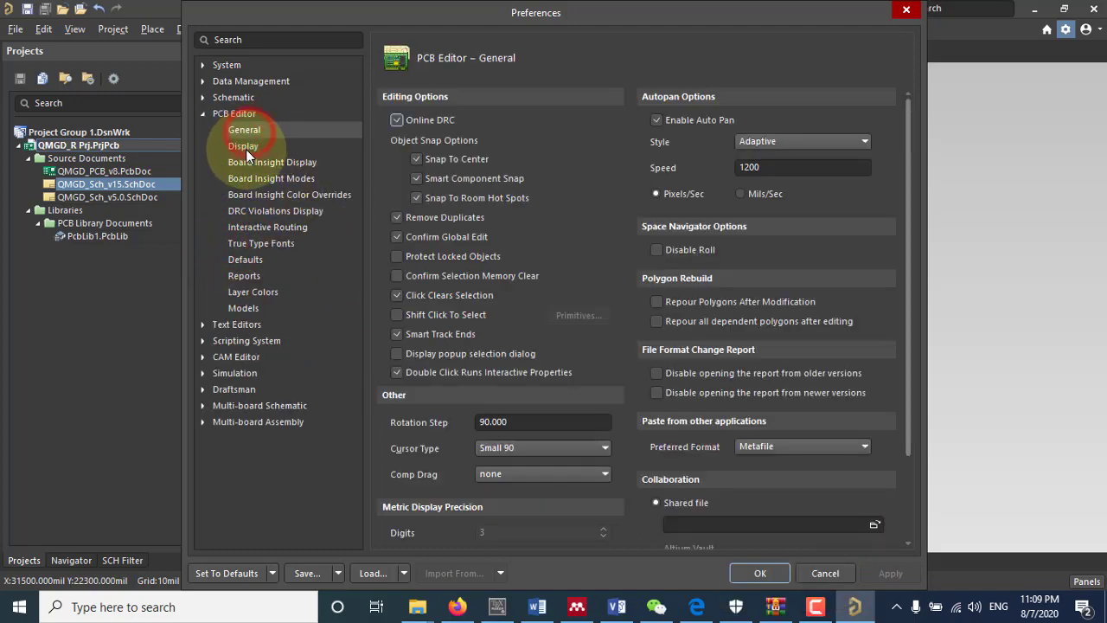
left_click(246, 149)
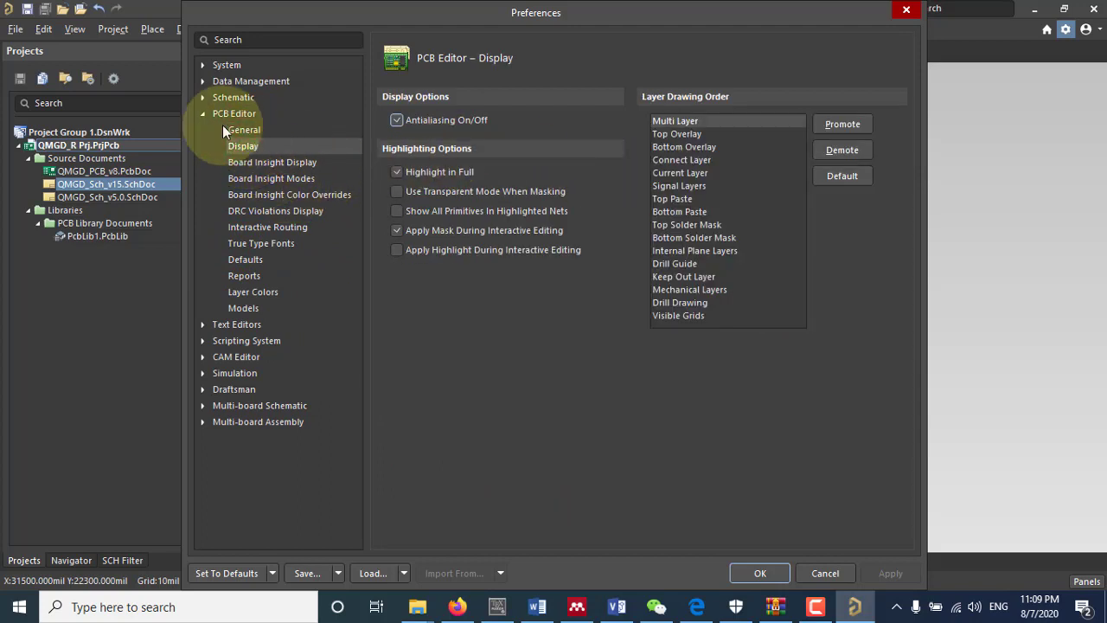
left_click(204, 114)
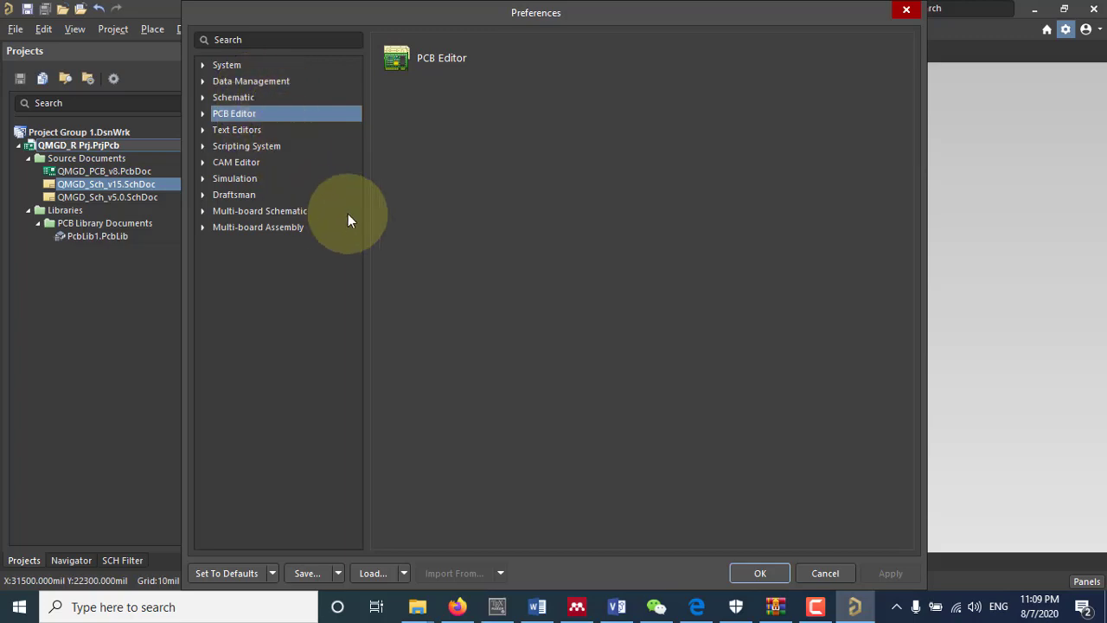
left_click(761, 574)
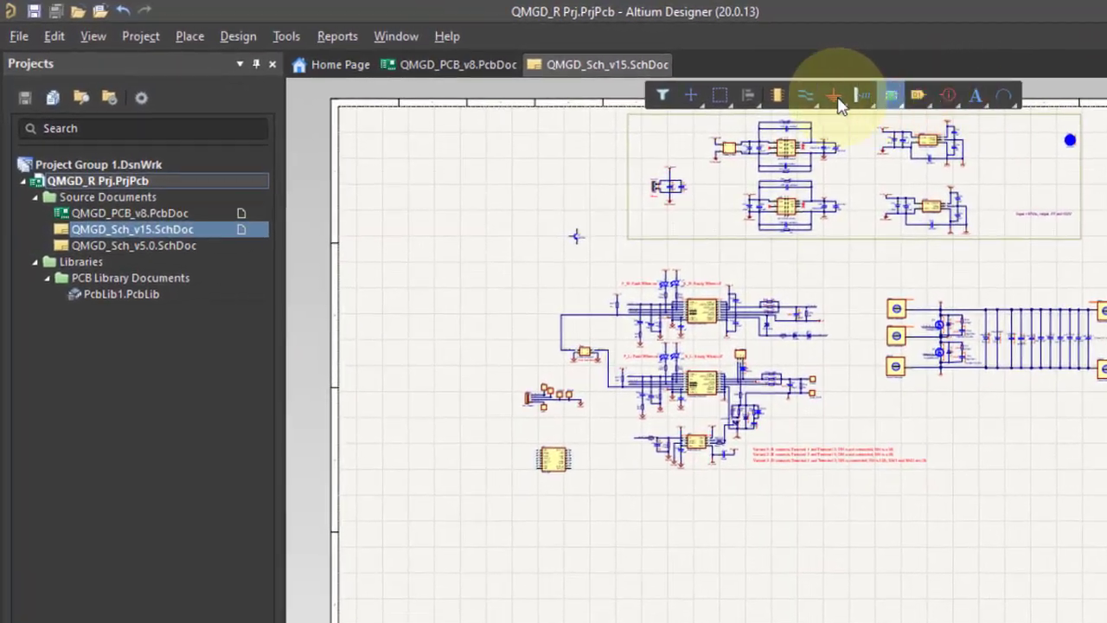
left_click(191, 36)
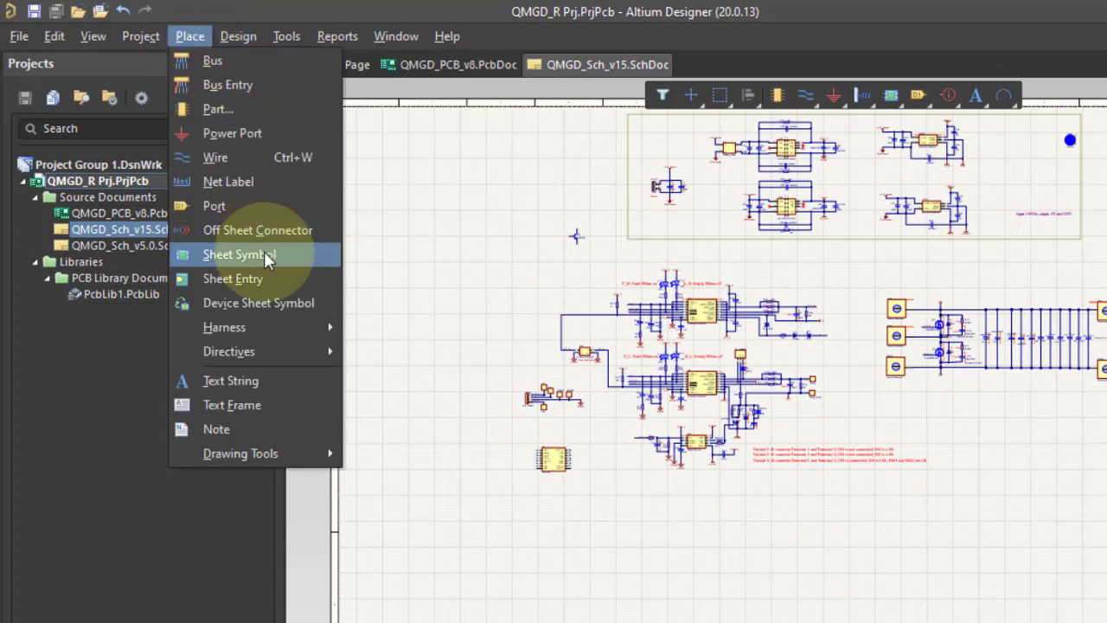
mouse_move(238, 36)
mouse_move(191, 36)
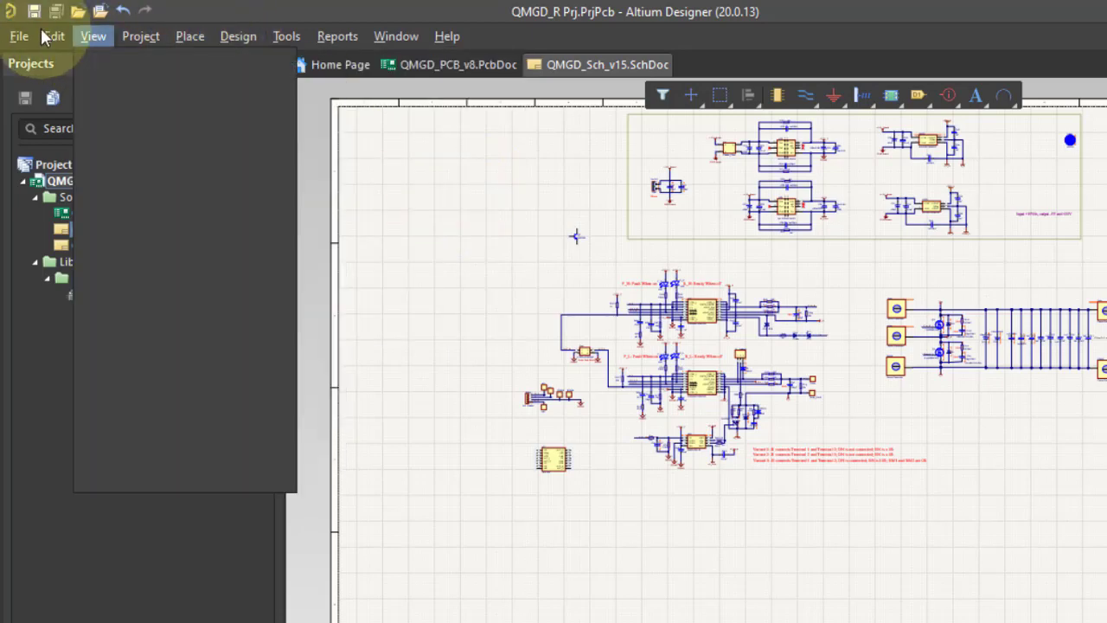
mouse_move(44, 34)
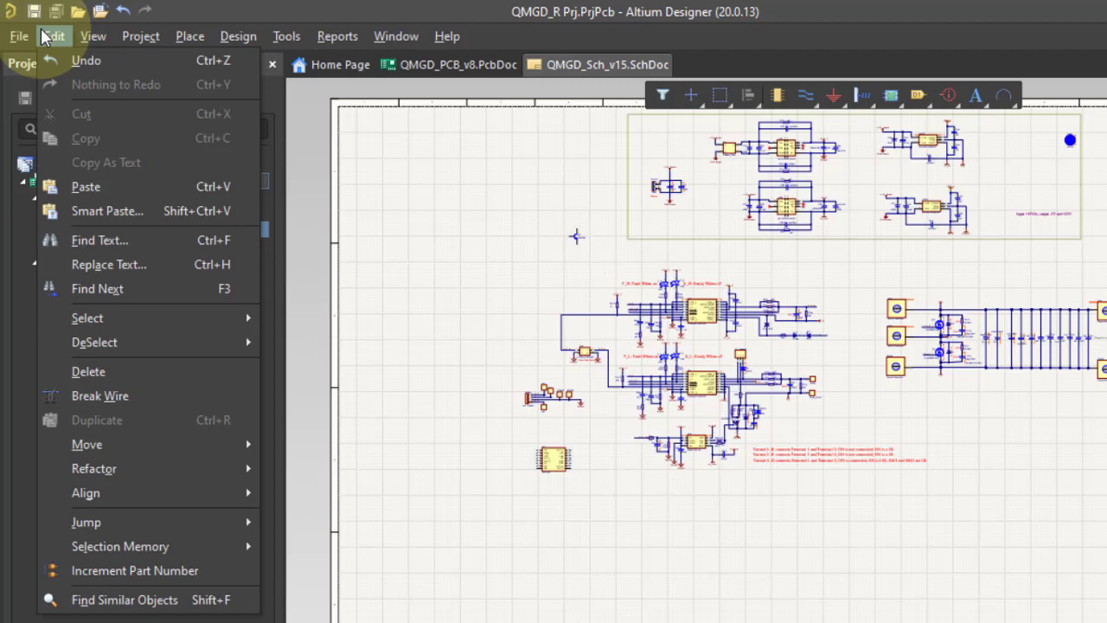
left_click(465, 232)
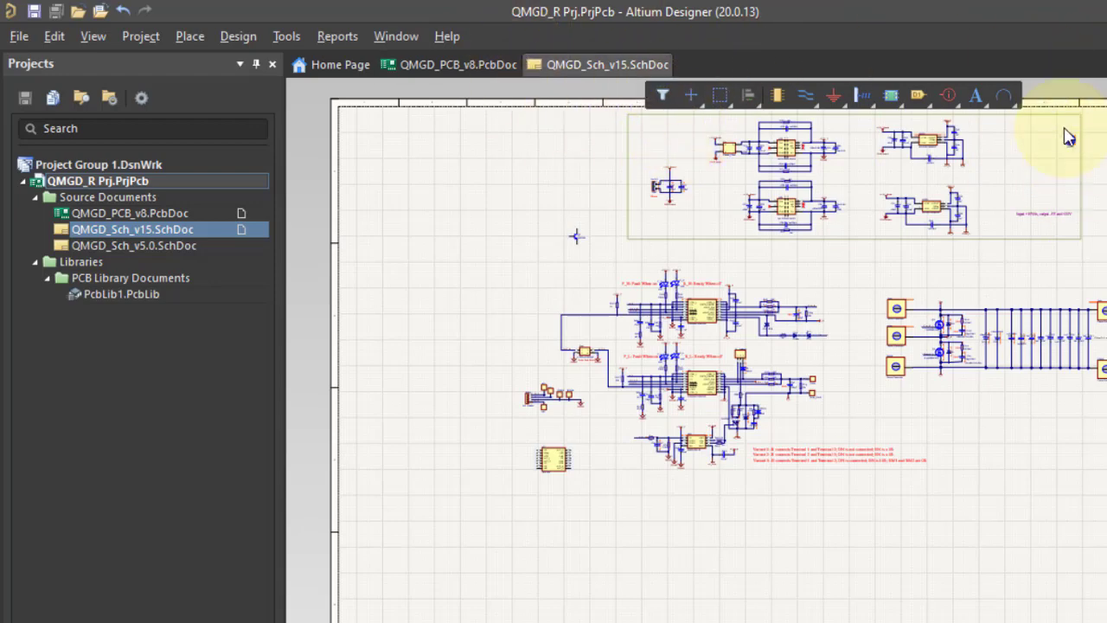
Step: Switch between QMGD_PCB_v8.PcbDoc and QMGD_Sch_v15.SchDoc to compare the menus and tools of the two editors, ending on the schematic
left_click(467, 75)
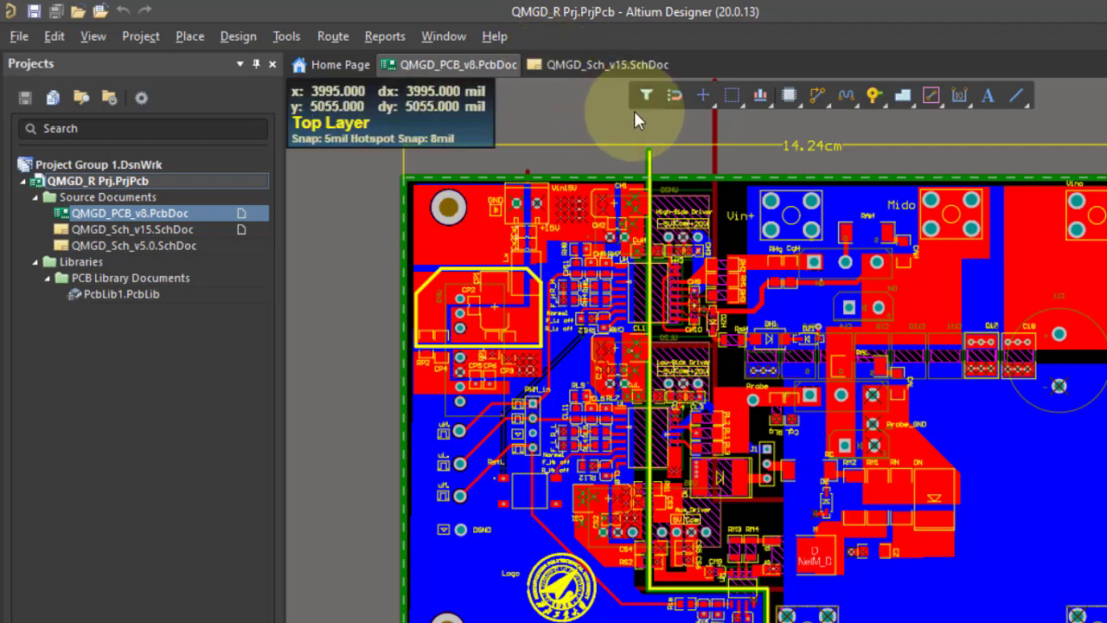
left_click(618, 65)
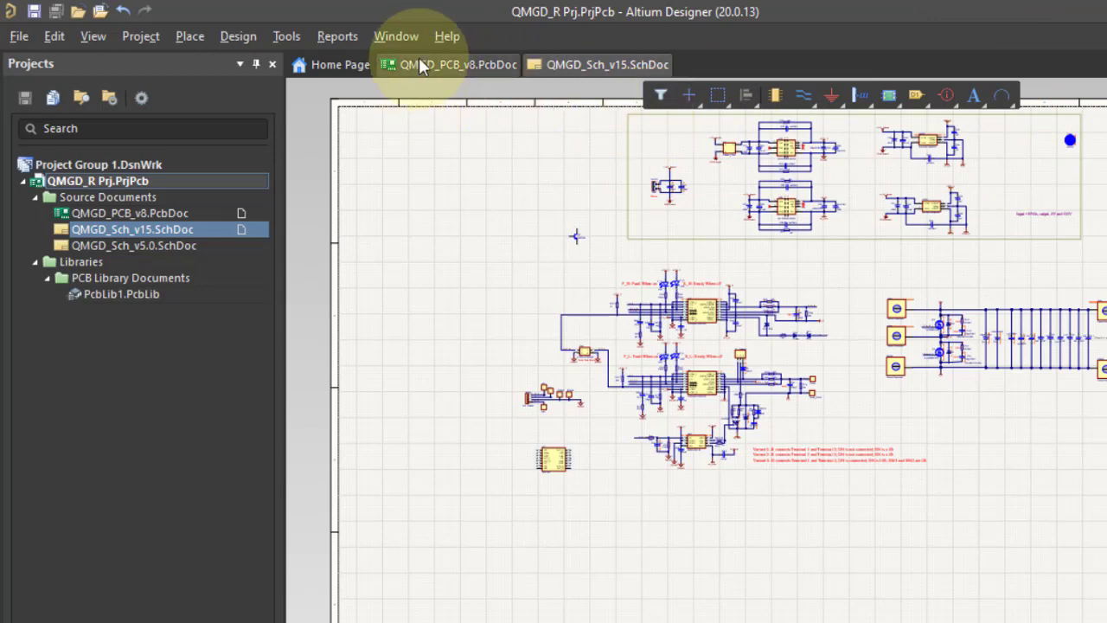
left_click(431, 77)
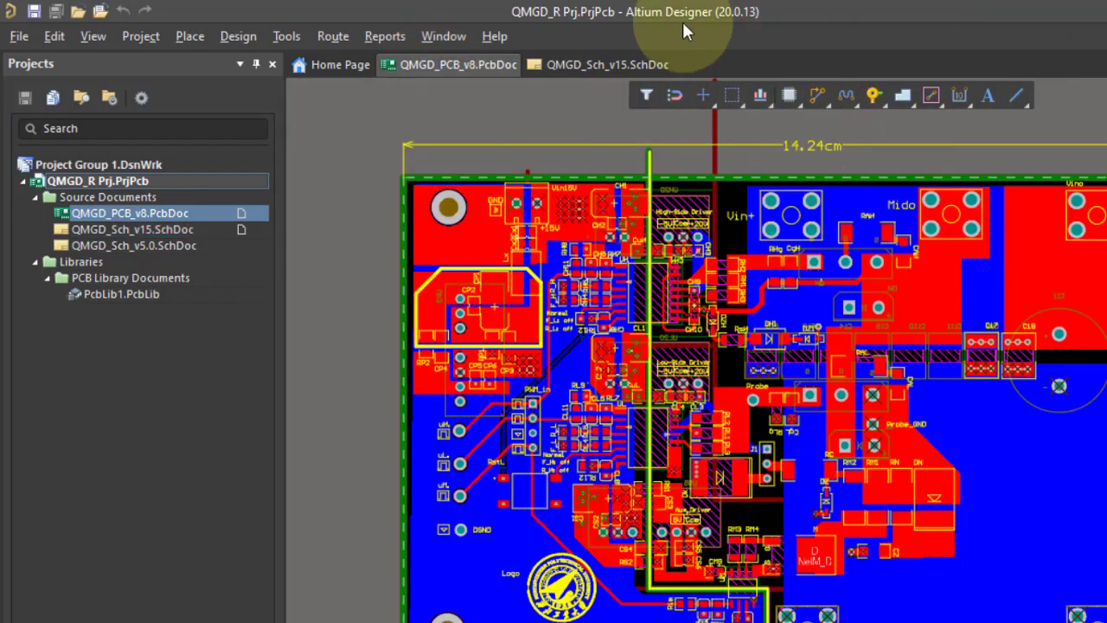
left_click(582, 64)
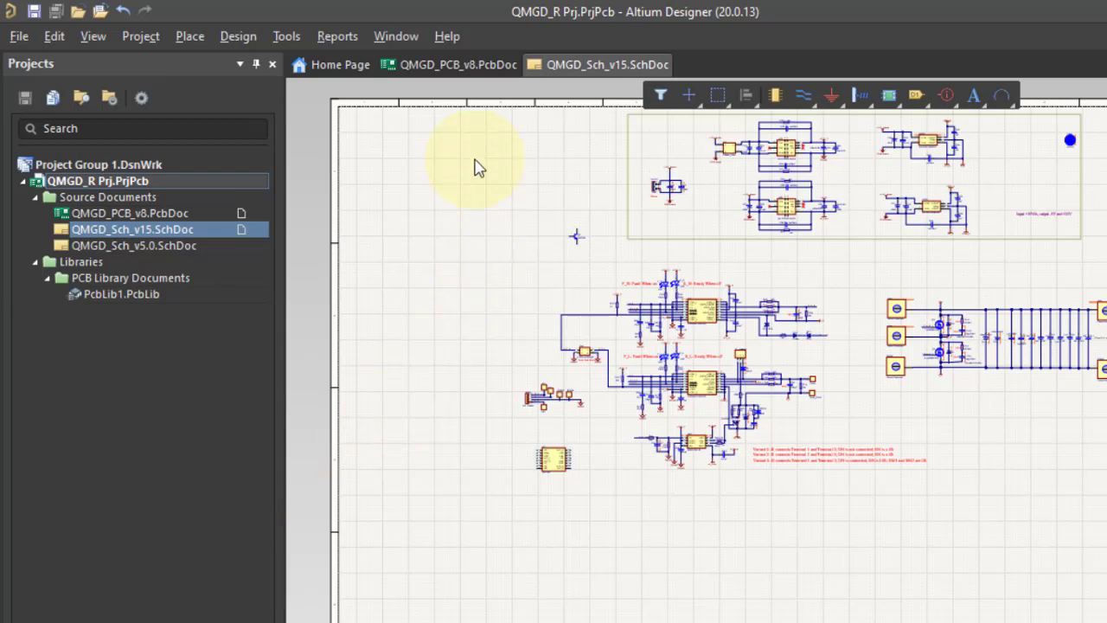
left_click(459, 65)
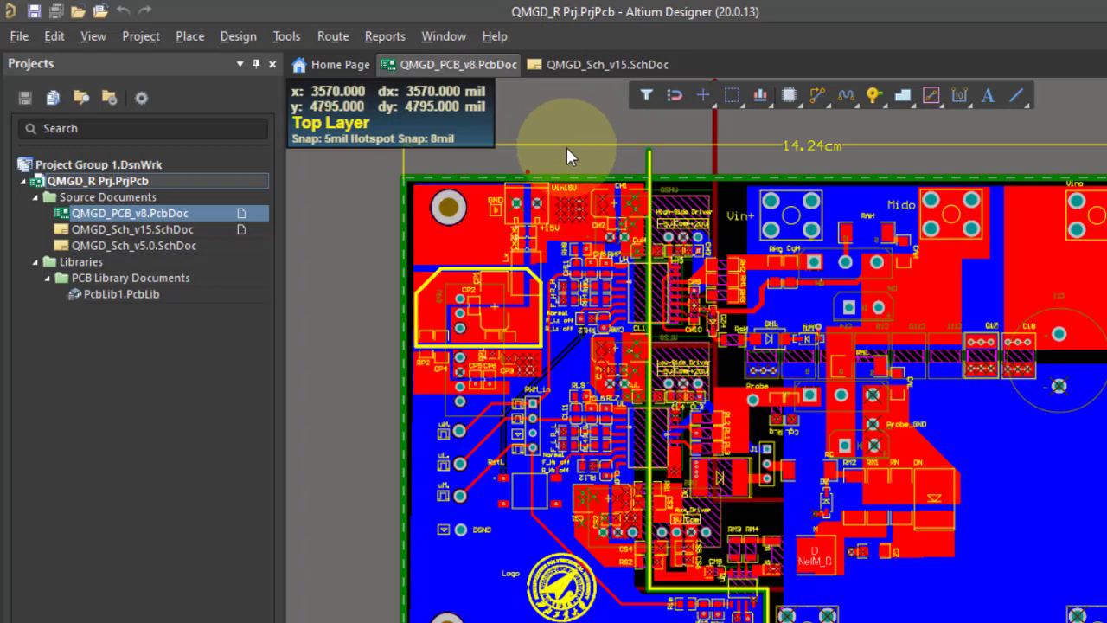
left_click(573, 65)
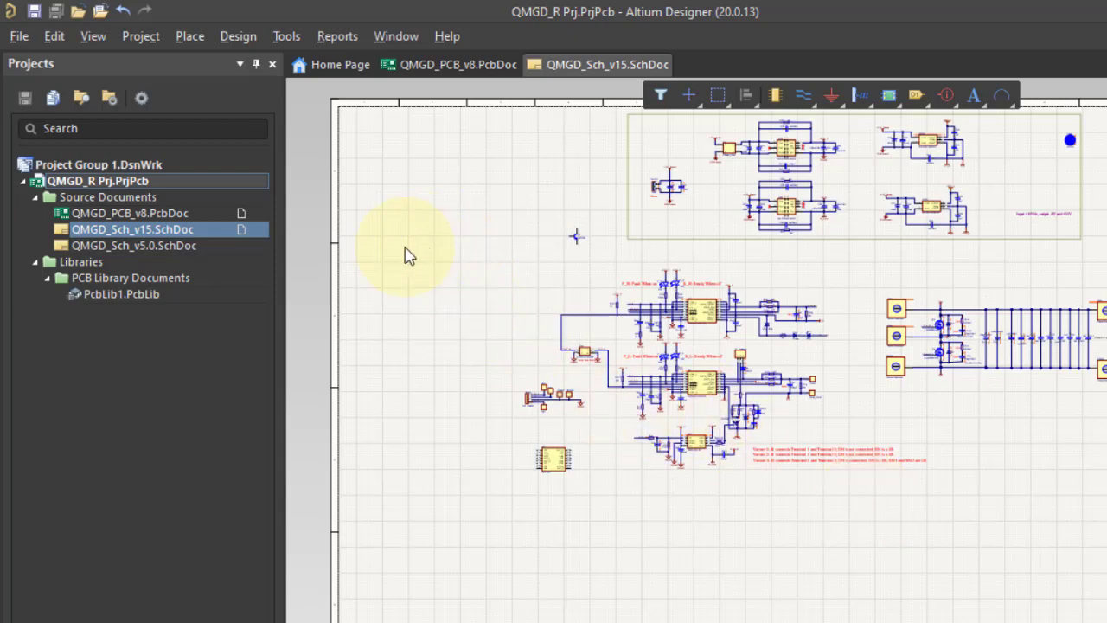
Step: Close the Projects panel and bring it back into view
left_click(272, 64)
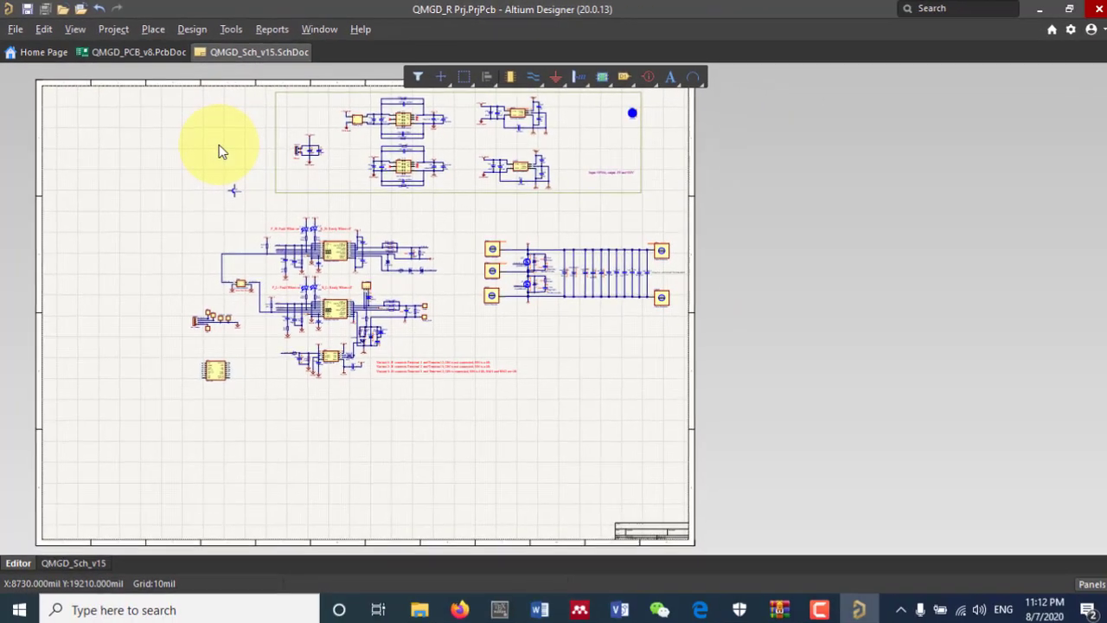
left_click(74, 29)
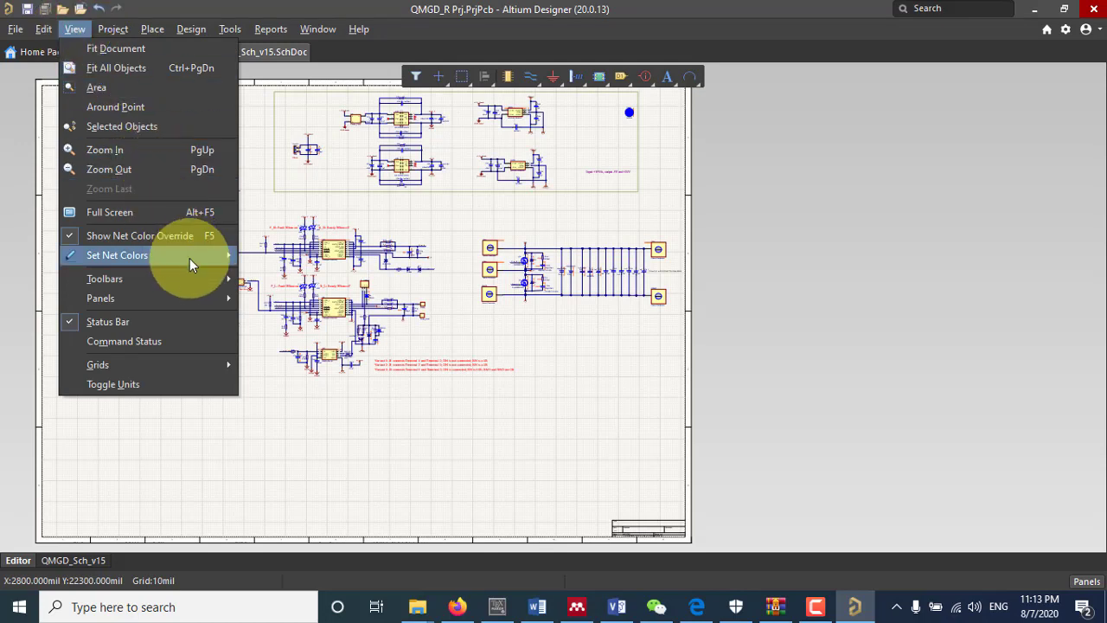
mouse_move(188, 278)
mouse_move(168, 298)
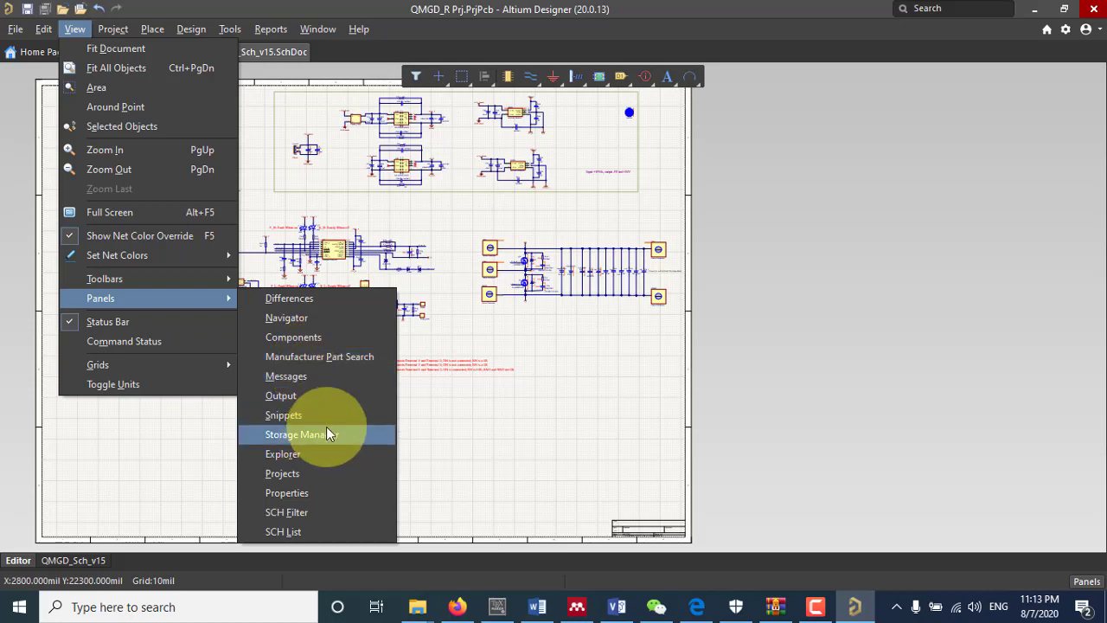
left_click(281, 474)
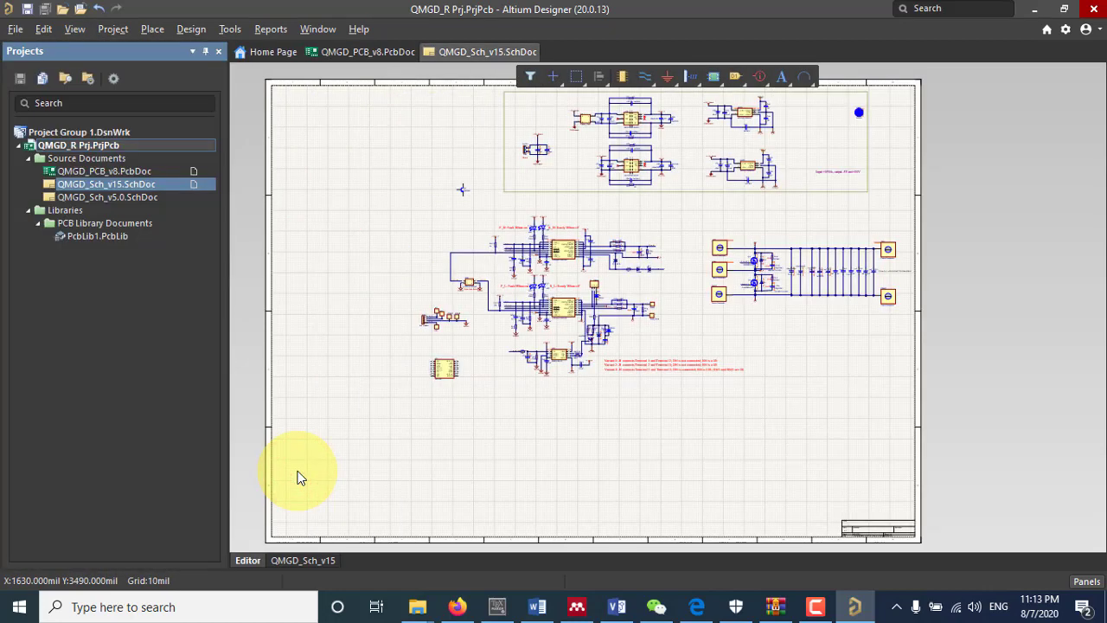
Step: Show the Components panel alongside the schematic
left_click(75, 29)
left_click(146, 298)
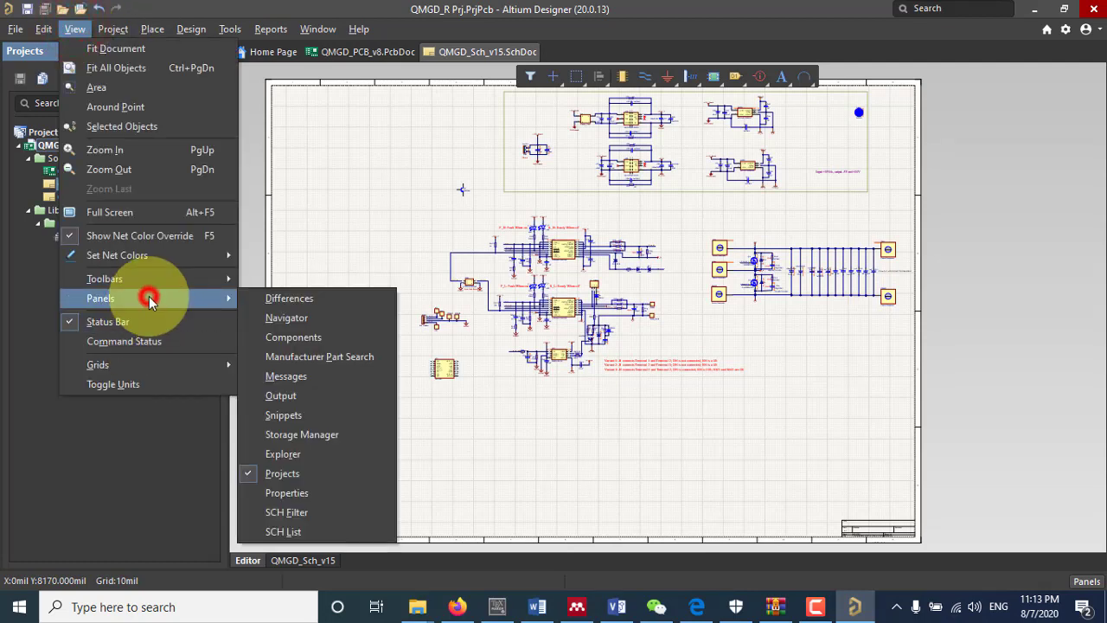
left_click(329, 338)
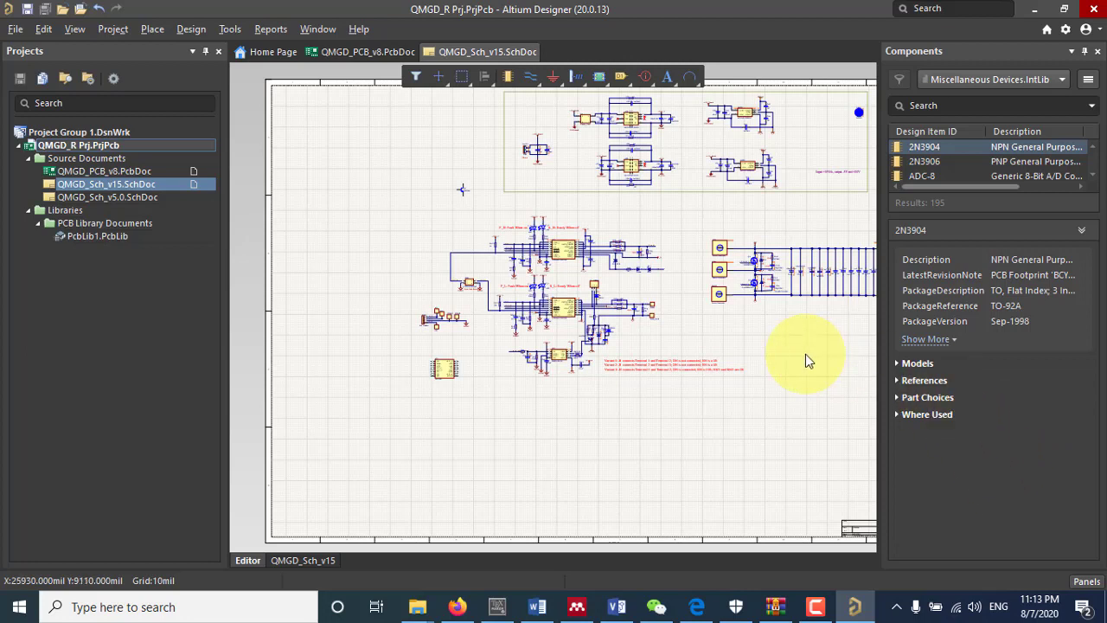
Step: Show the Properties panel as well, and switch to the Components panel and back to Properties
left_click(1088, 584)
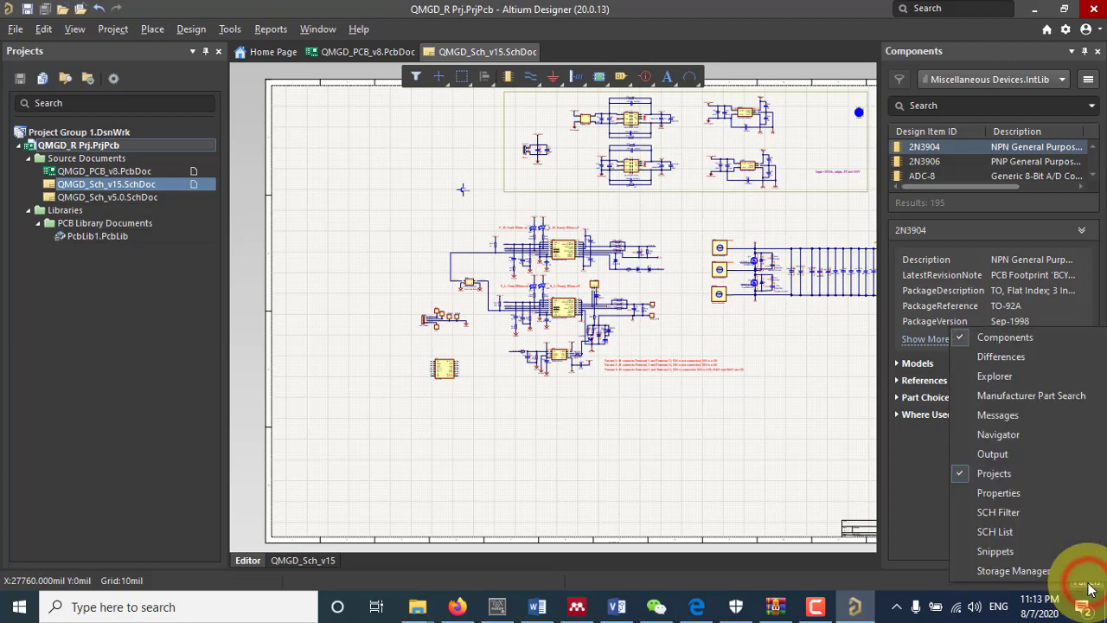
left_click(1012, 494)
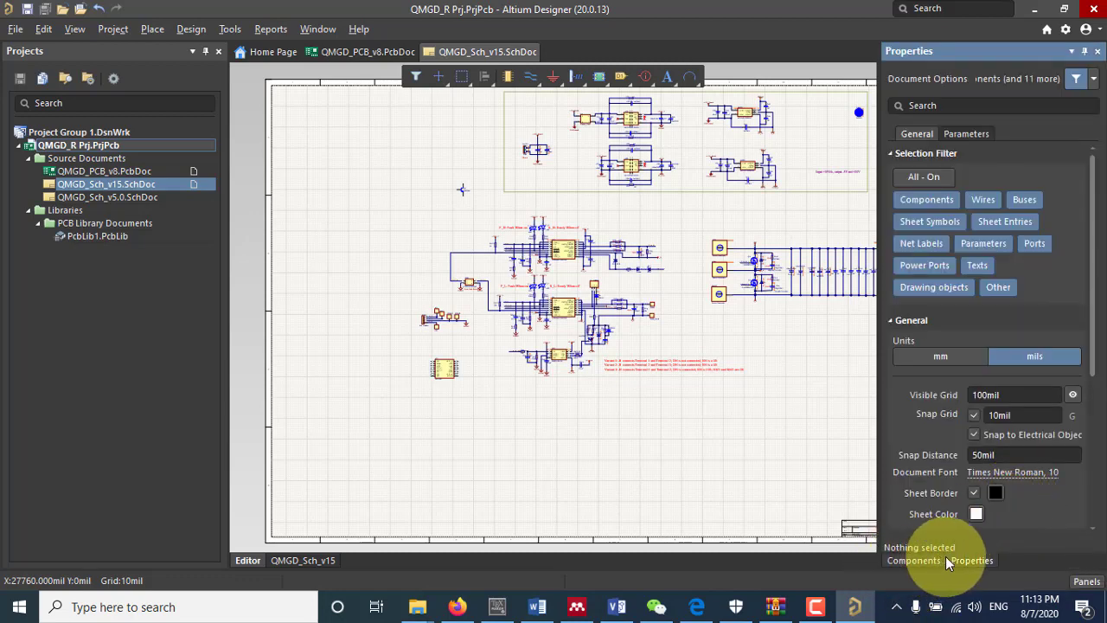
left_click(915, 561)
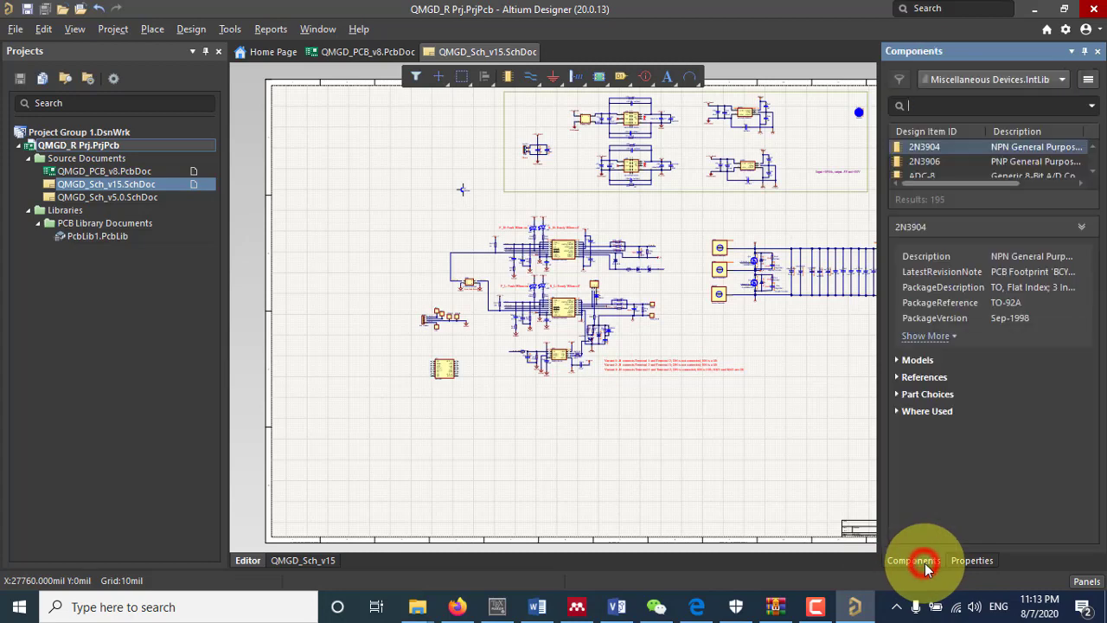
left_click(974, 562)
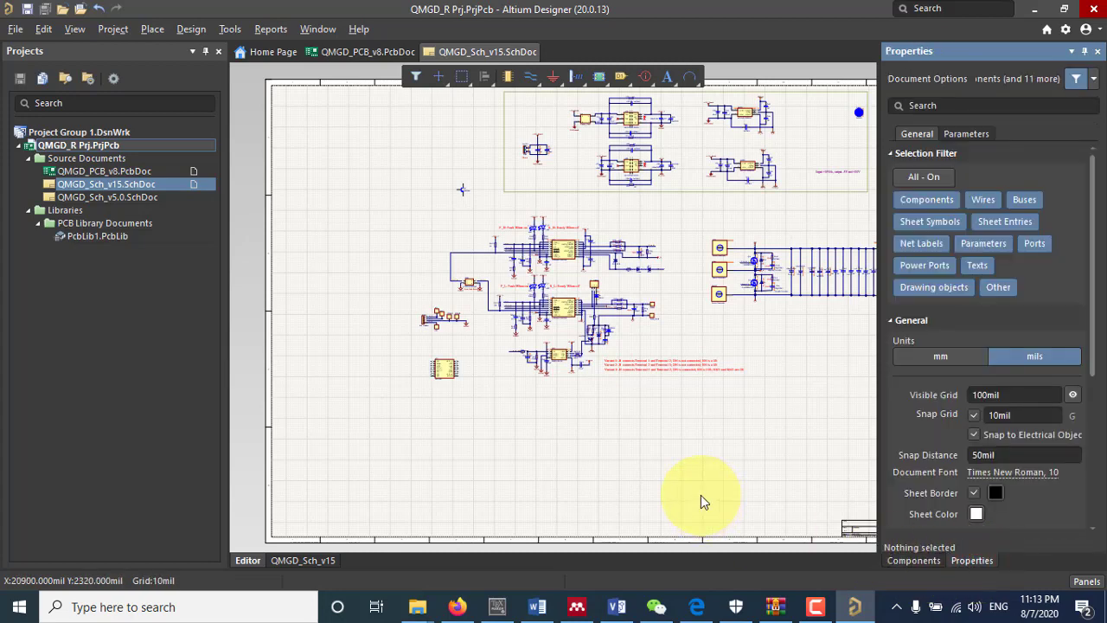
Step: Add the Navigator panel to the workspace and return to the Projects panel
left_click(1094, 580)
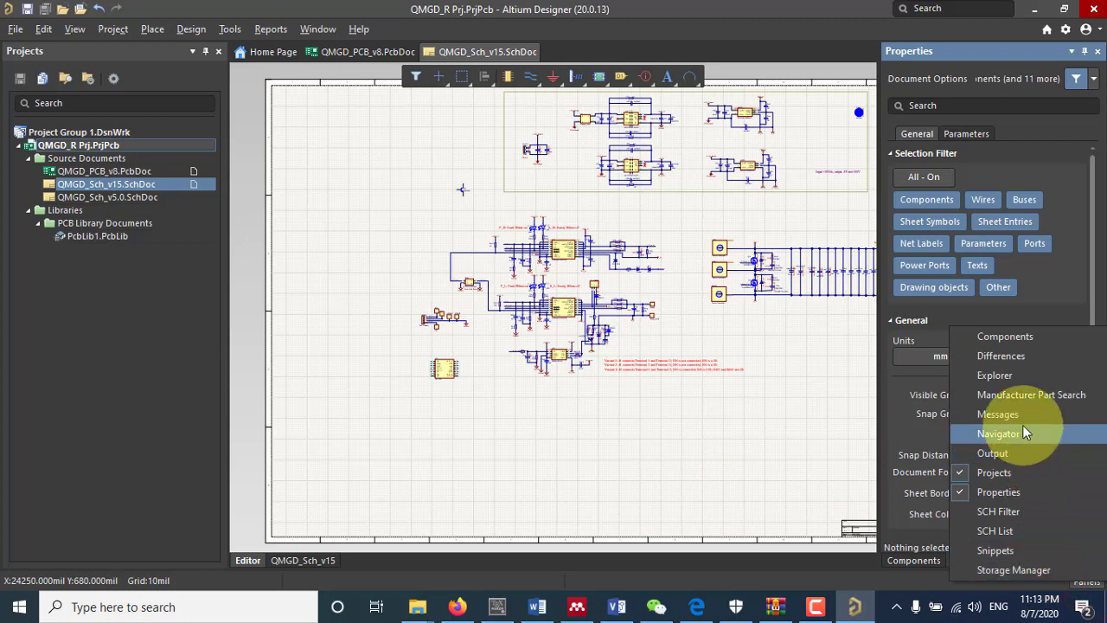
left_click(1000, 433)
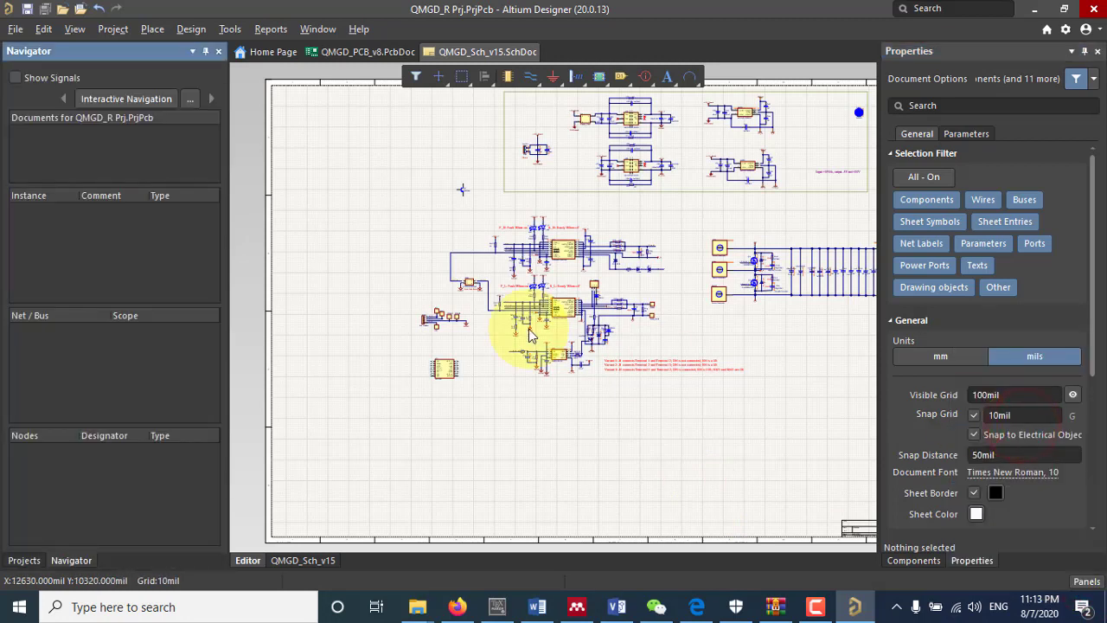
left_click(19, 560)
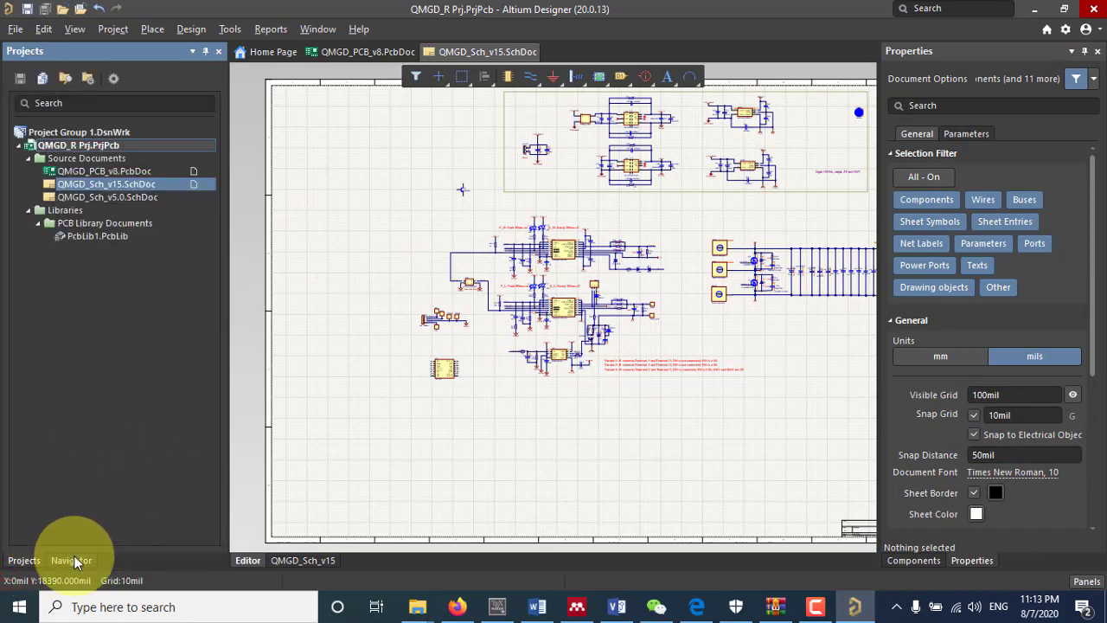
Step: Examine the +3.3V_P power ports and the F_H and R_H LEDs above driver UH in the schematic
left_click(609, 461)
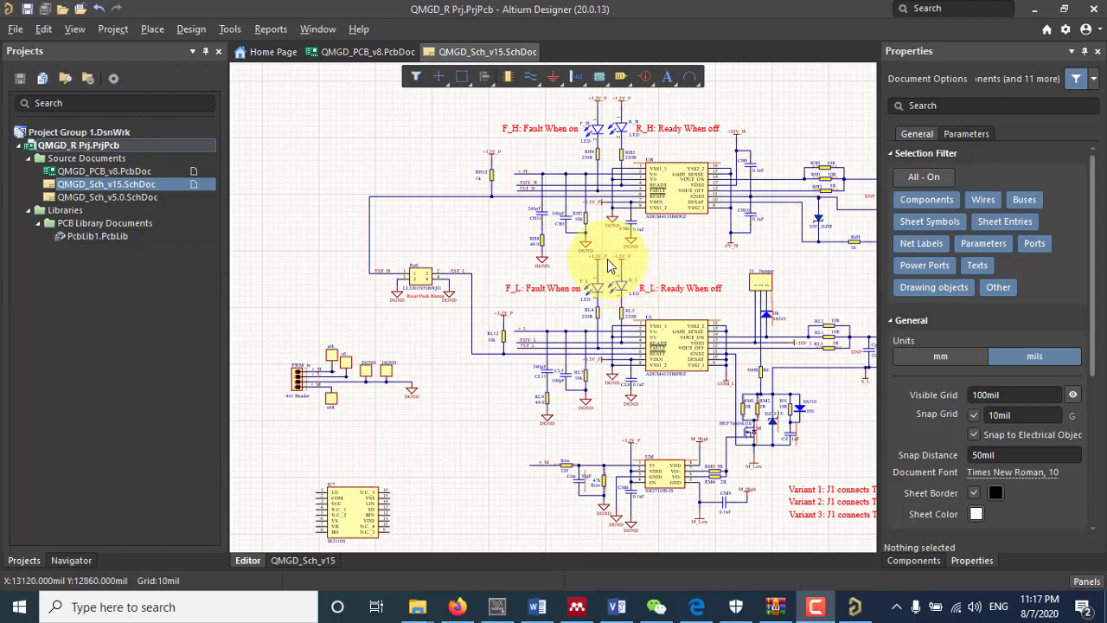
scroll(621, 259, "up", 2)
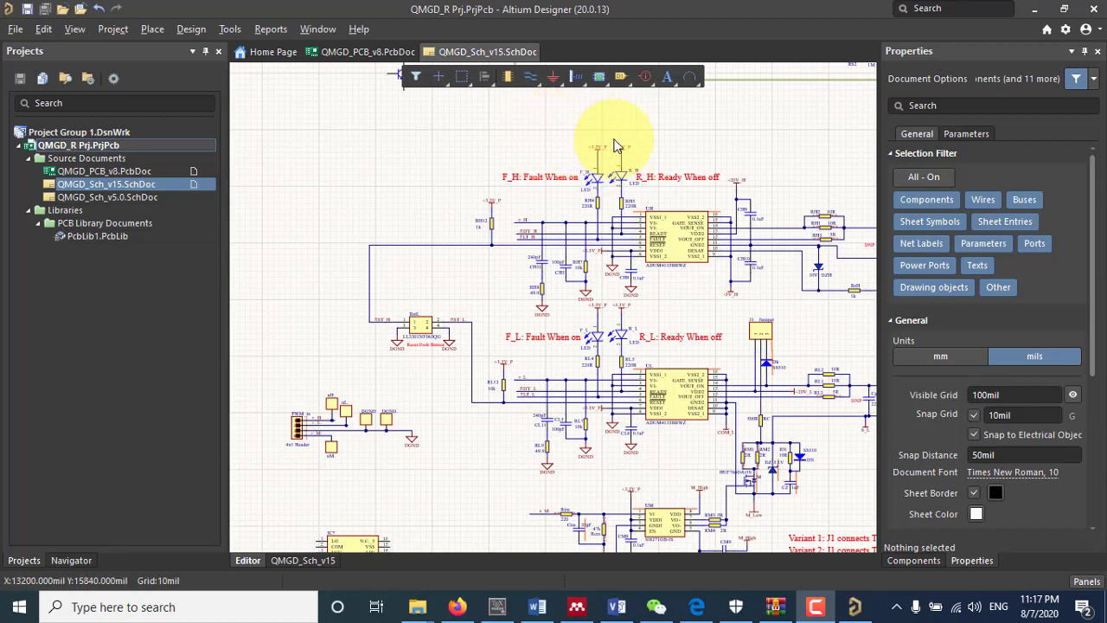
scroll(612, 149, "up", 2, "ctrl")
scroll(611, 149, "up", 2, "ctrl")
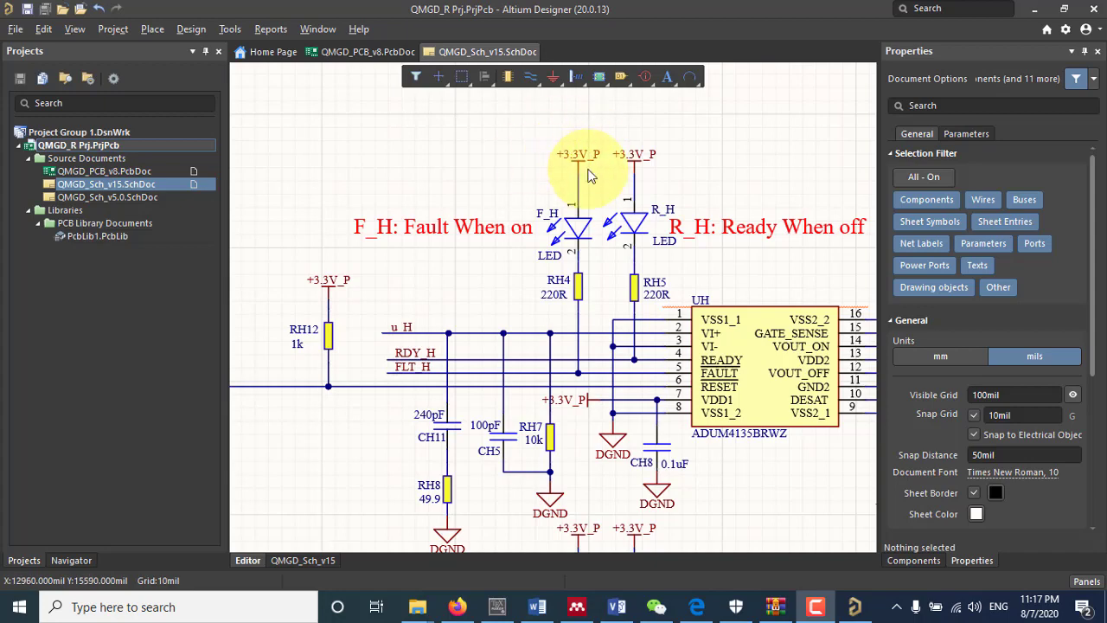
scroll(575, 154, "up", 3, "ctrl")
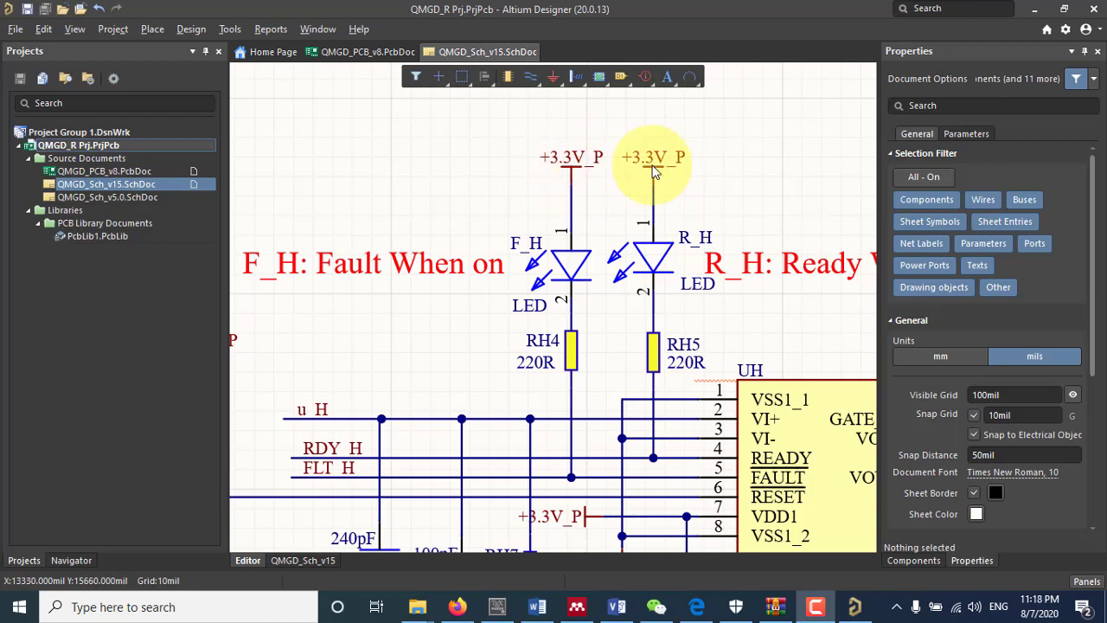
Step: Highlight the +3.3V_P net across the schematic starting from the power port above the F_H LED
left_click(576, 170)
key("ctrl+Page_Down")
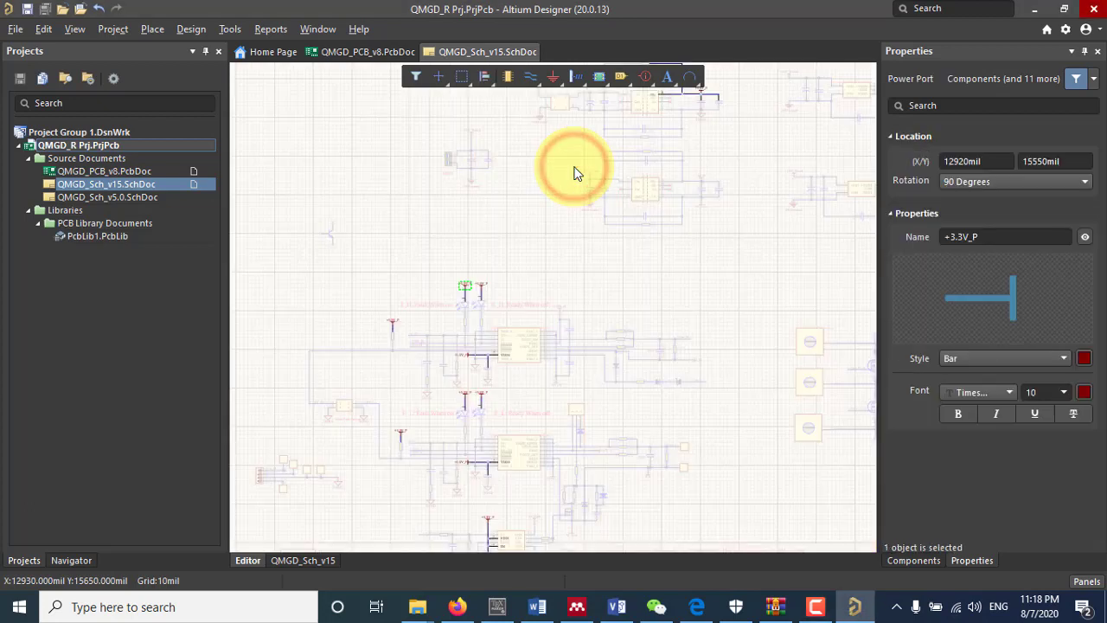
scroll(493, 294, "down", 3)
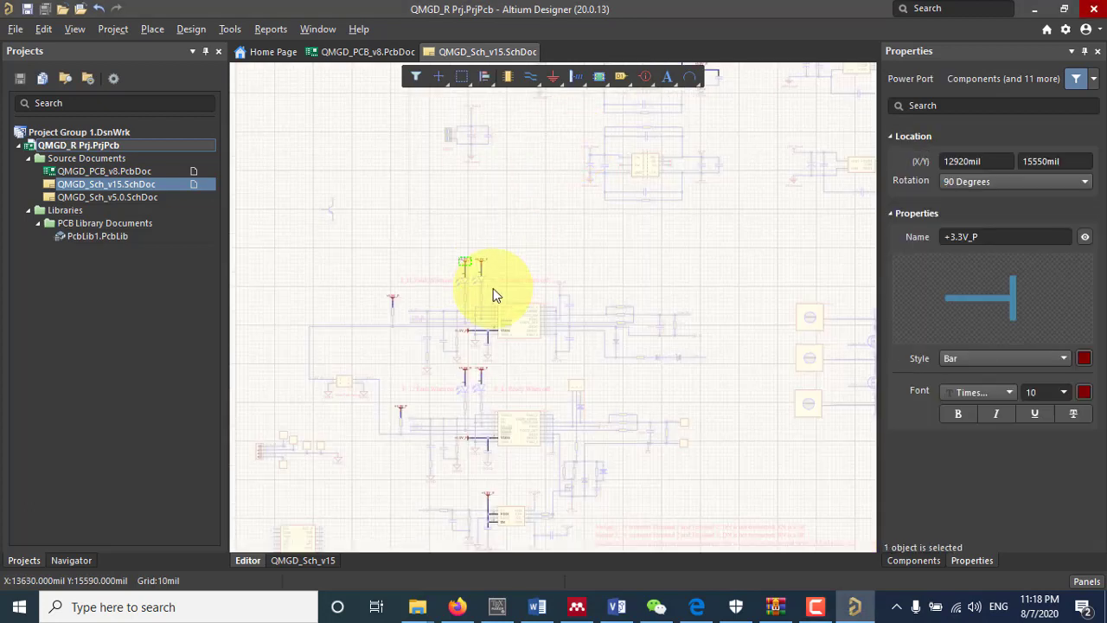
scroll(399, 193, "up", 2, "ctrl")
scroll(399, 187, "up", 4, "ctrl")
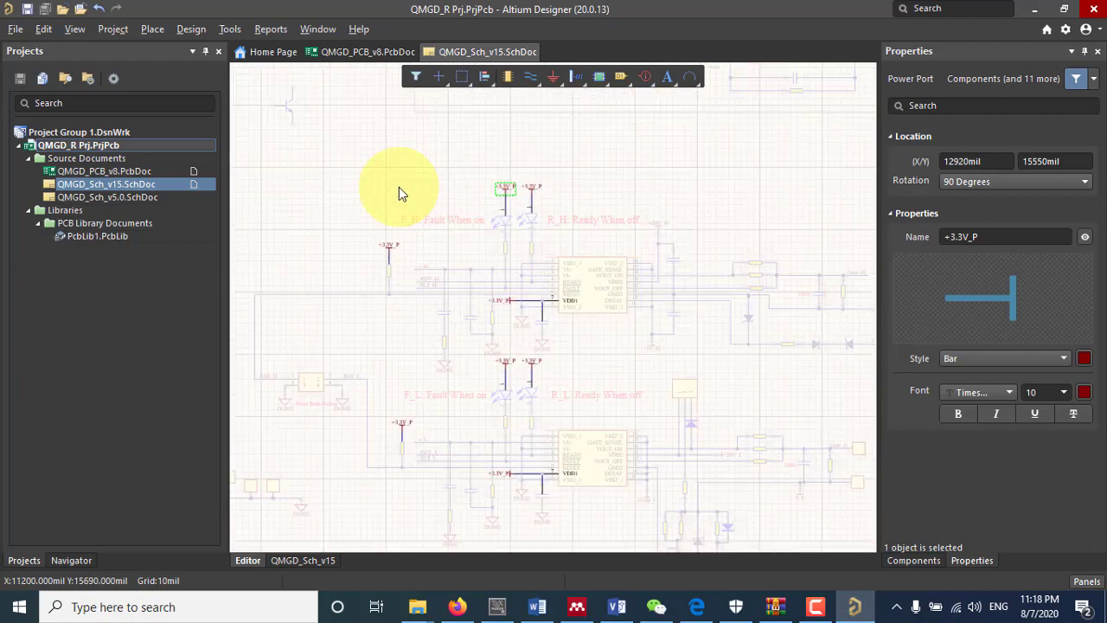
scroll(399, 188, "up", 2, "ctrl")
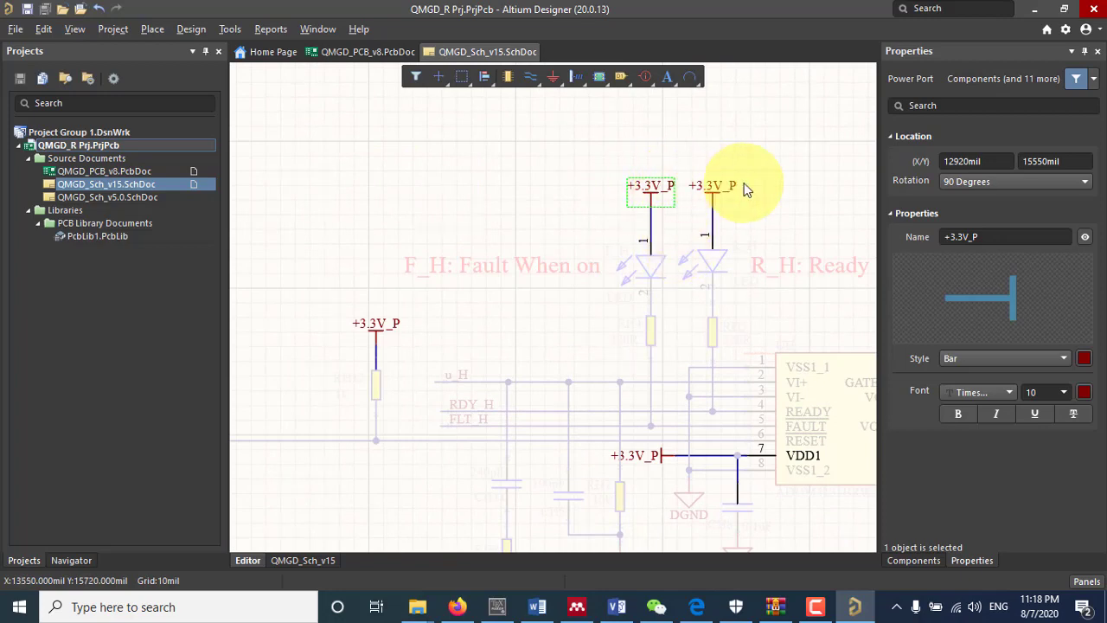
Step: Examine the highlighted +3.3V_P connections around the F_L and R_L LEDs, the lower driver and the VDDI and EN pins
scroll(372, 303, "down", 5)
scroll(373, 305, "down", 2)
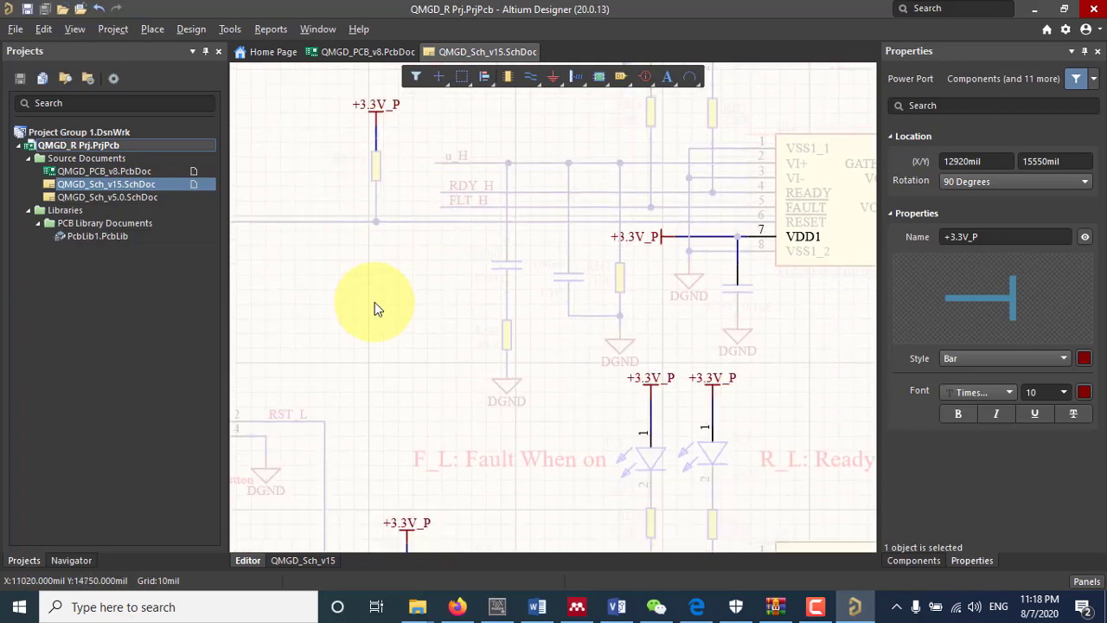
scroll(593, 351, "down", 1, "ctrl")
scroll(566, 349, "down", 3)
scroll(565, 346, "down", 2)
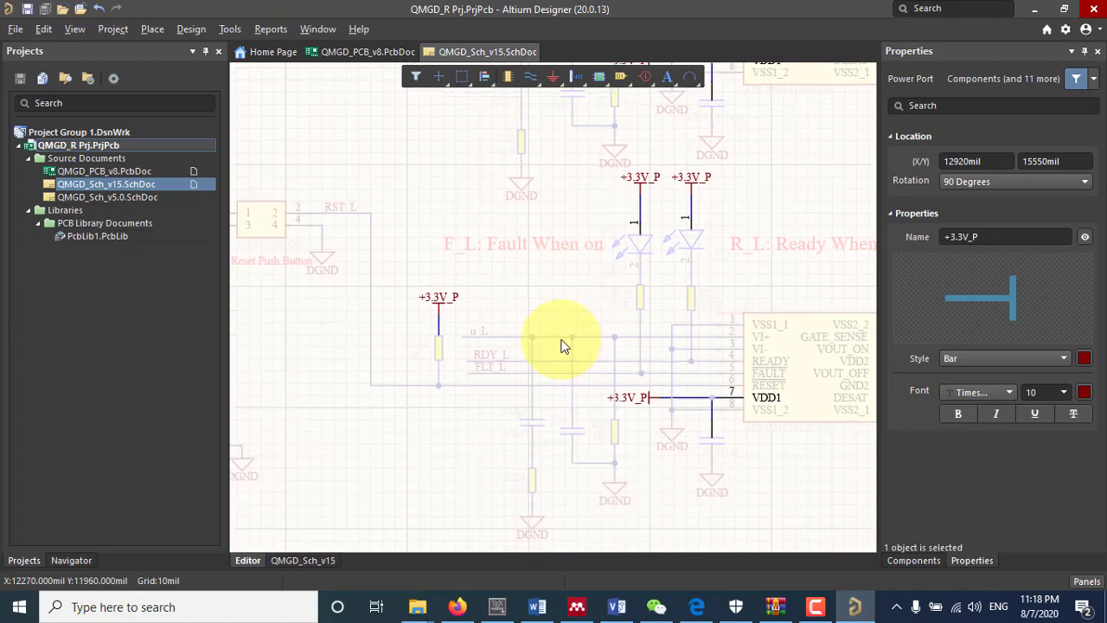
scroll(571, 358, "down", 2, "ctrl")
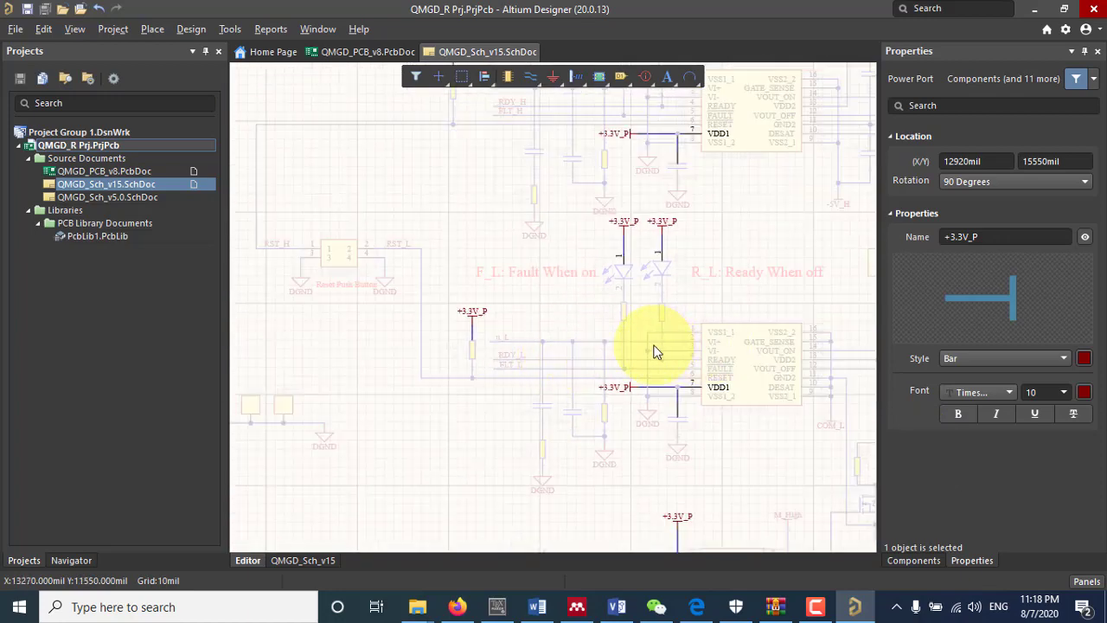
scroll(662, 350, "down", 3)
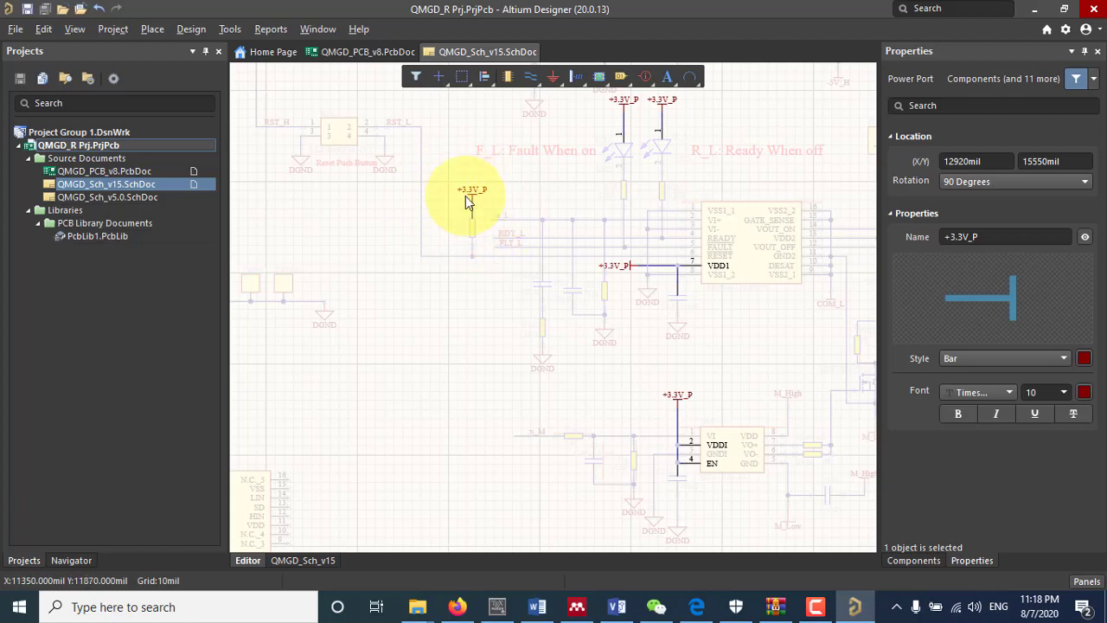
right_click_drag(788, 331, 620, 342)
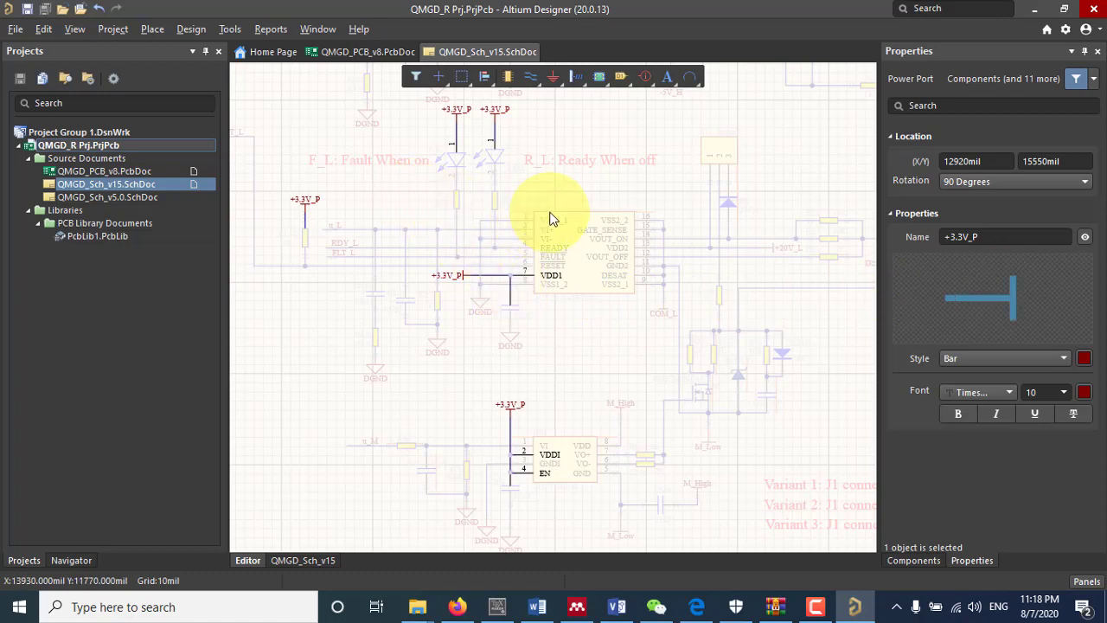
right_click_drag(537, 201, 551, 156)
right_click_drag(658, 299, 583, 212)
scroll(583, 204, "down", 2, "ctrl")
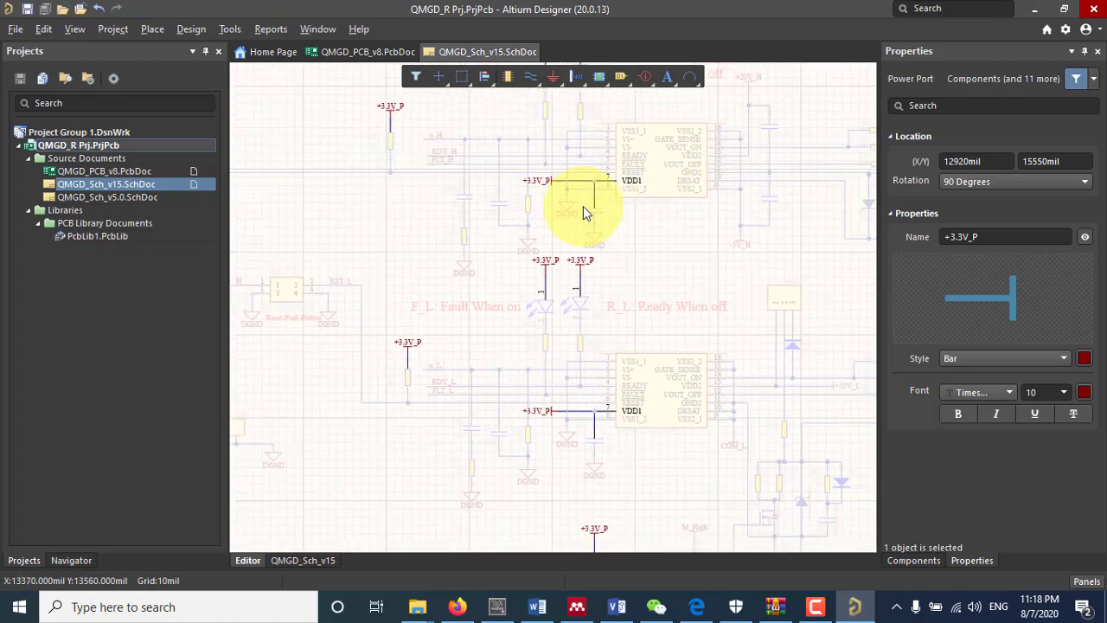
Step: Compare the highlighted +3.3V_P ports and VDD1 connections of the upper and lower driver circuits
scroll(583, 213, "up", 3)
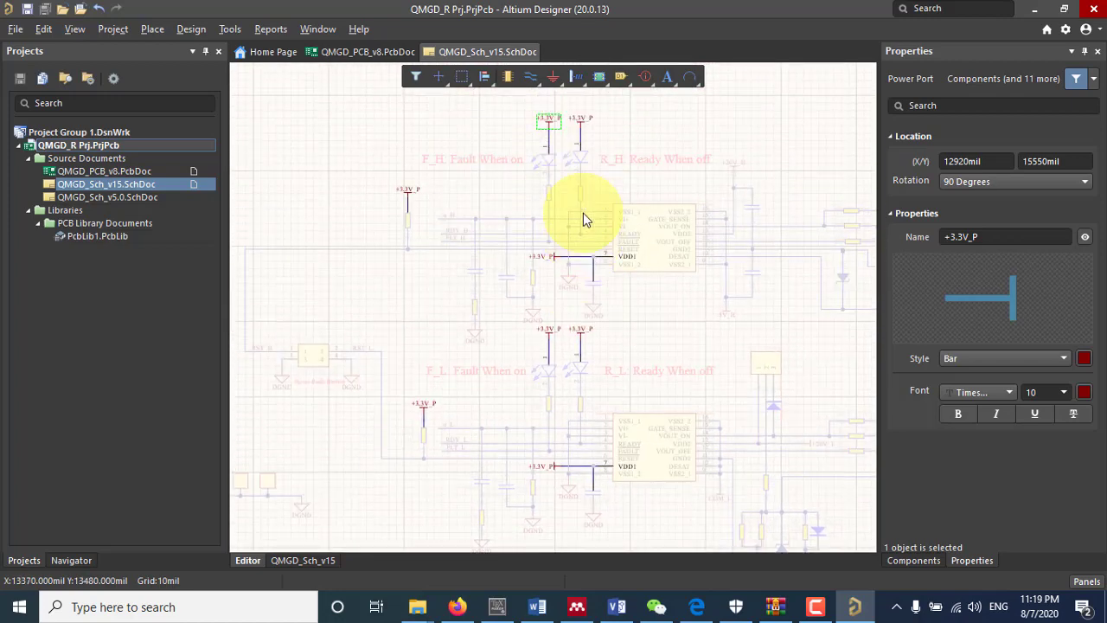
scroll(584, 213, "up", 4, "ctrl")
scroll(583, 212, "down", 3, "ctrl")
scroll(583, 213, "down", 3, "ctrl")
scroll(566, 236, "up", 4, "ctrl")
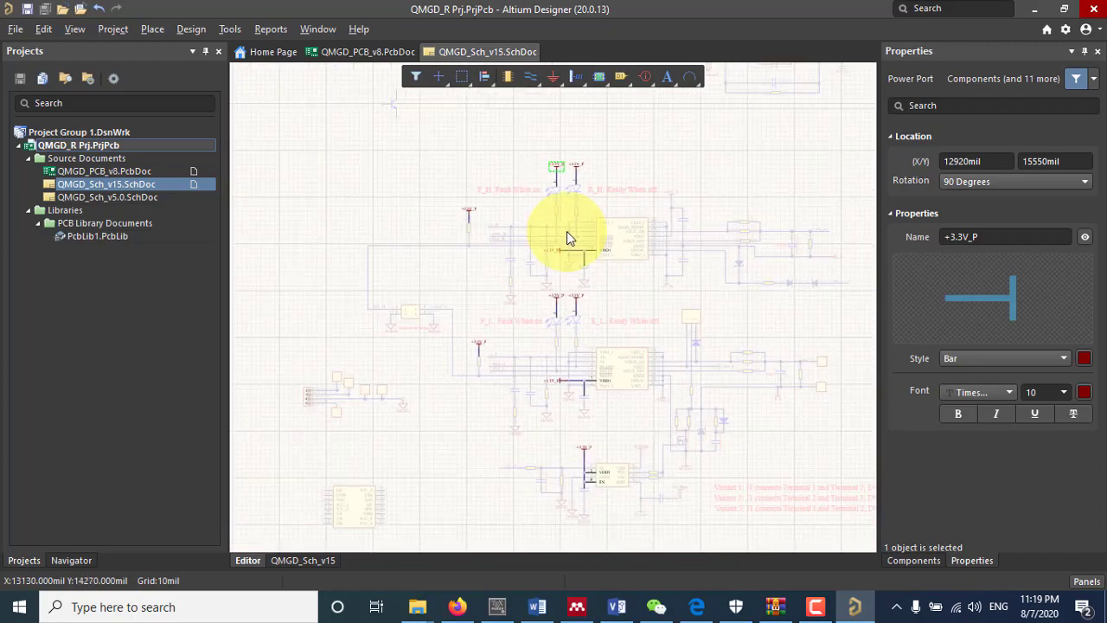
scroll(567, 236, "up", 2, "ctrl")
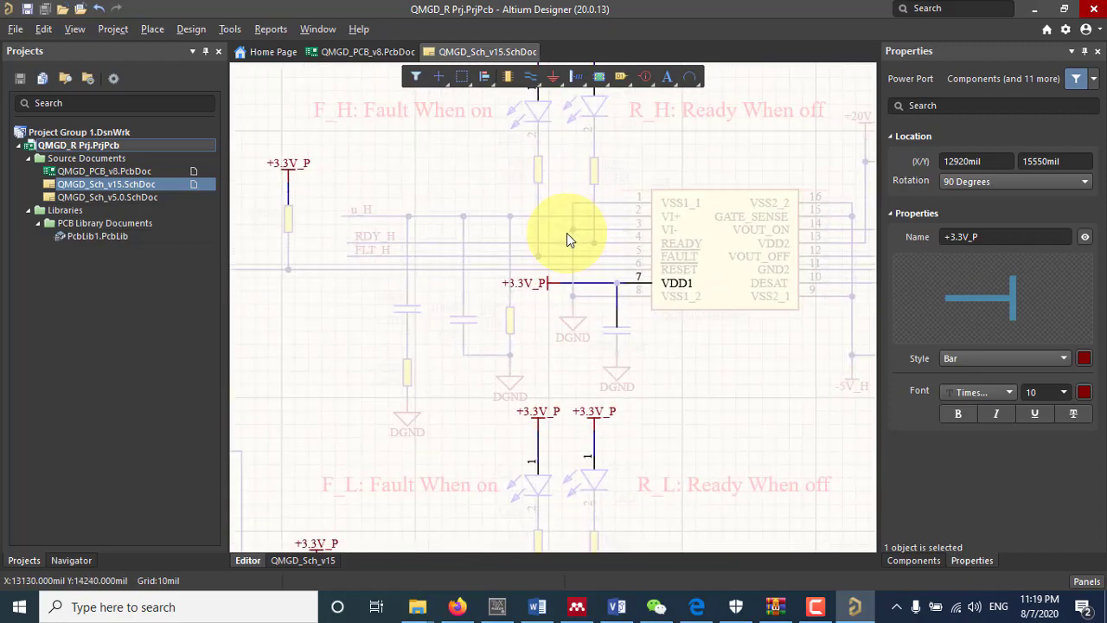
scroll(566, 236, "down", 3)
scroll(567, 264, "up", 1, "ctrl")
scroll(566, 262, "up", 4, "ctrl")
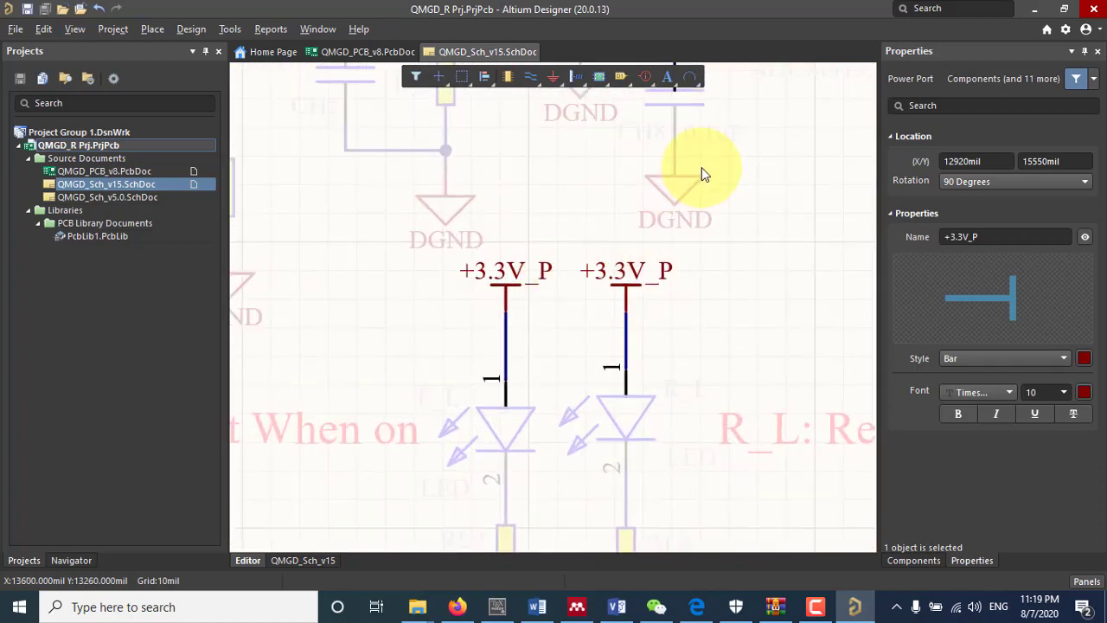
scroll(702, 167, "up", 4, "ctrl")
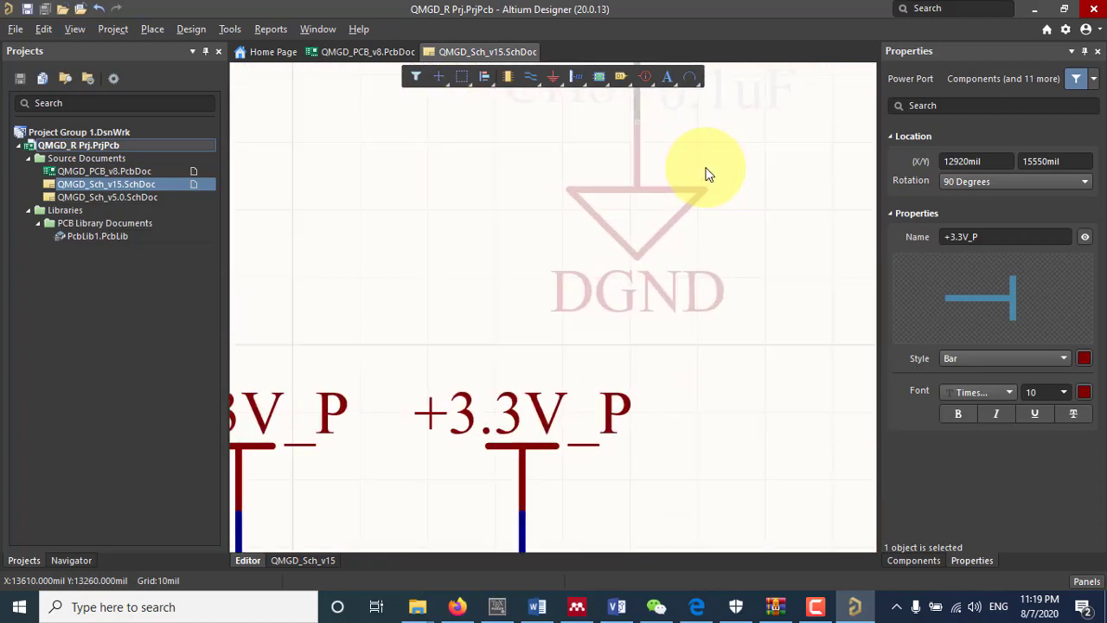
scroll(699, 223, "down", 8, "ctrl")
scroll(699, 225, "down", 4, "ctrl")
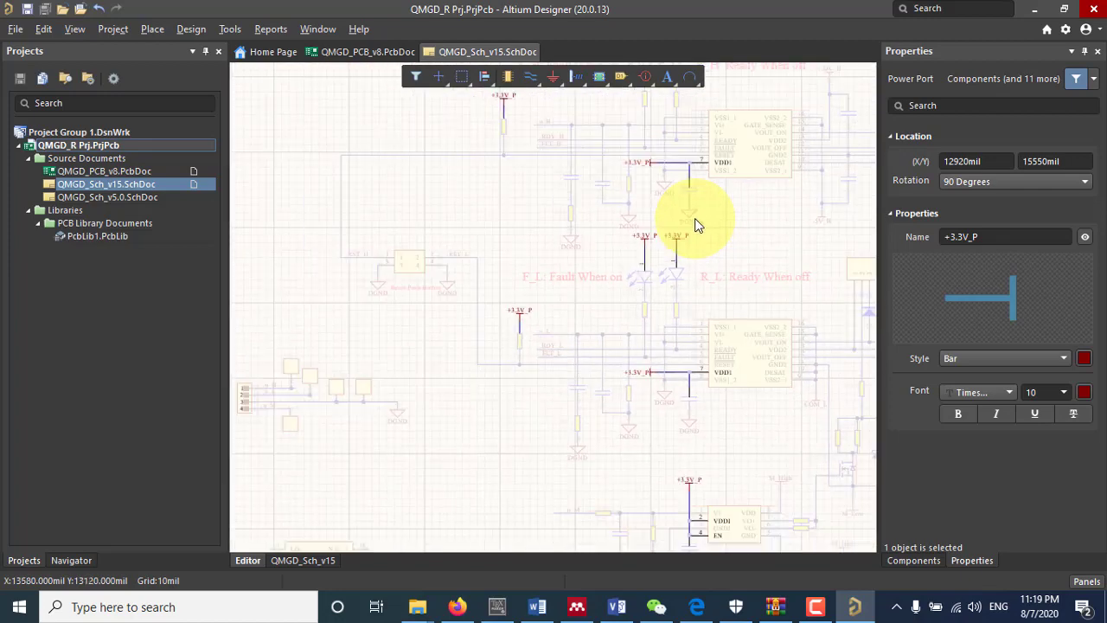
right_click_drag(792, 265, 654, 291)
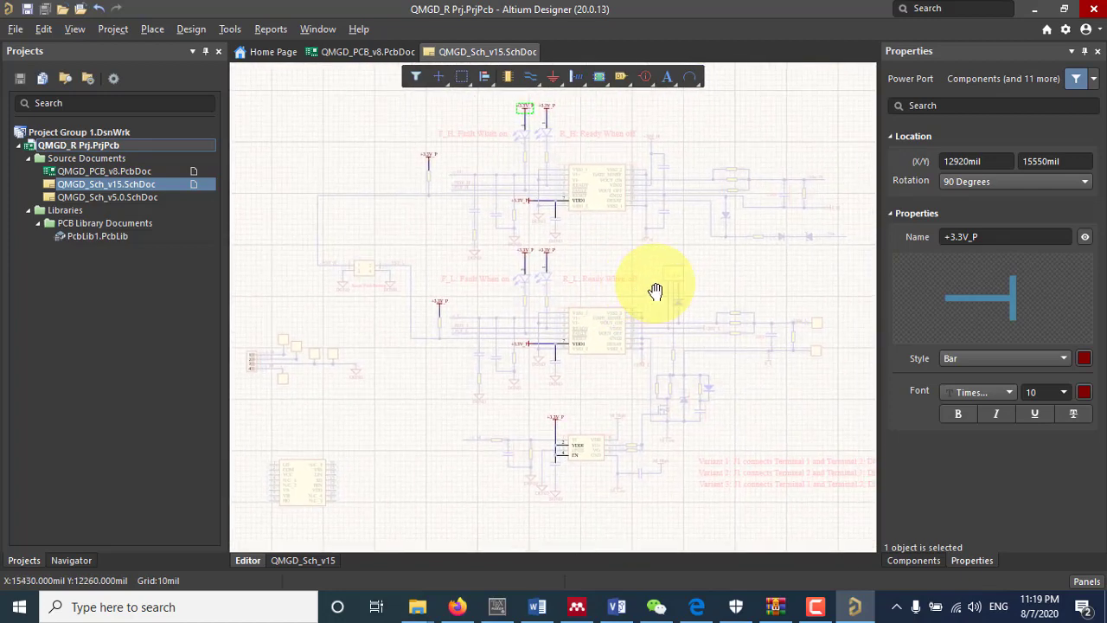
Step: Clear the net highlighting and select the +3.3V_P power port above the R_H LED, leaving its name as is
left_click(390, 118)
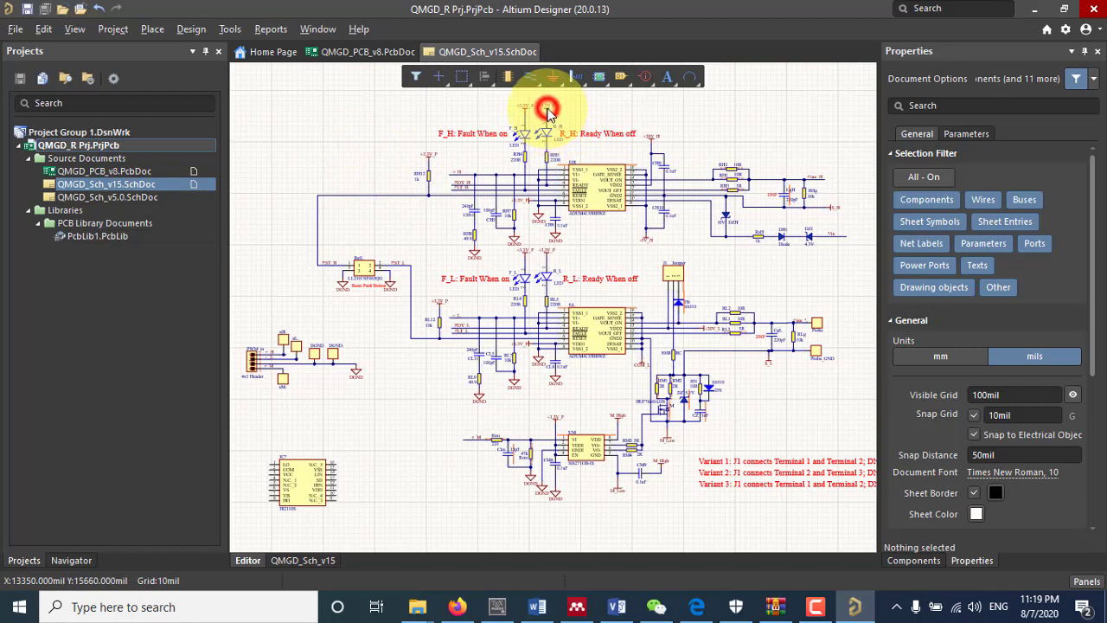
left_click(547, 111)
left_click(547, 109)
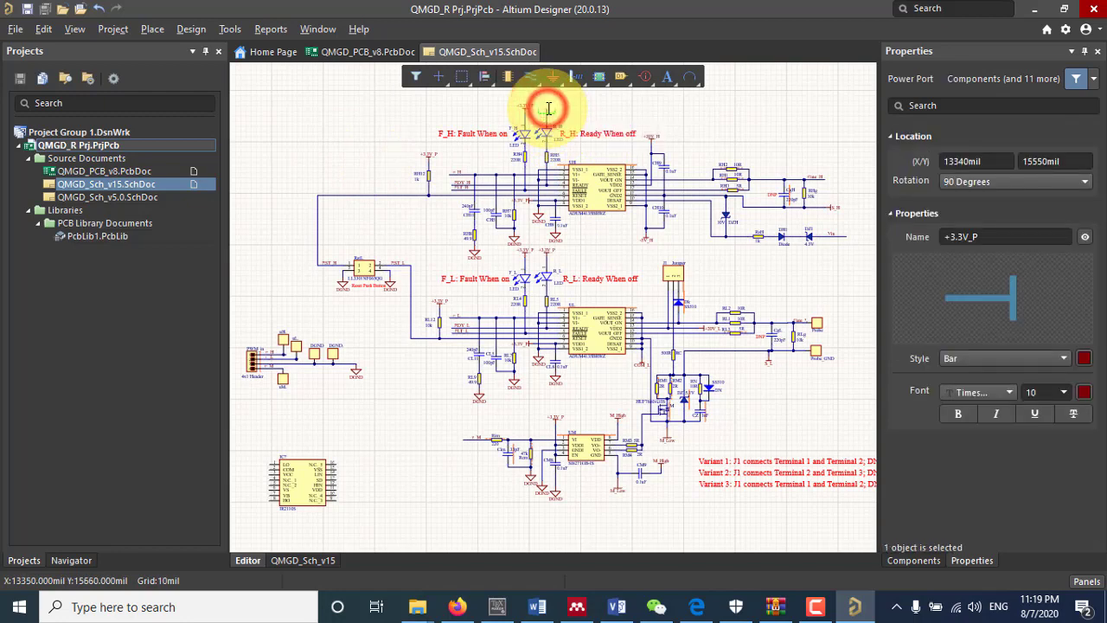
left_click(593, 110)
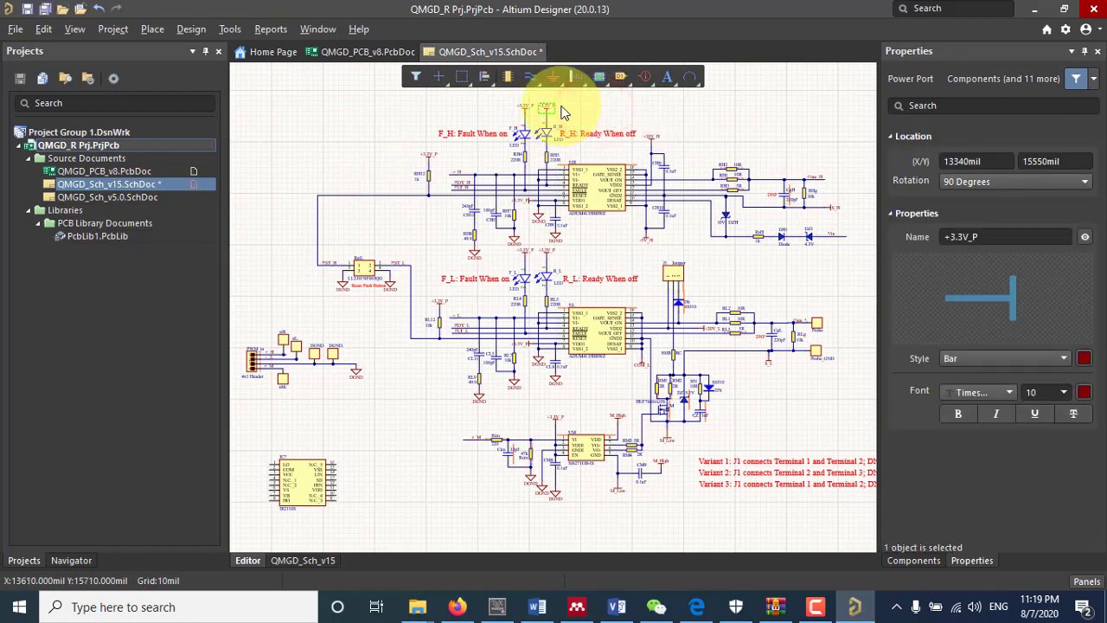
Step: Highlight the +3.3V_P net again from the port above the F_H LED, clear the highlighting, and view the 2N3904 transistor
left_click(524, 106, "alt")
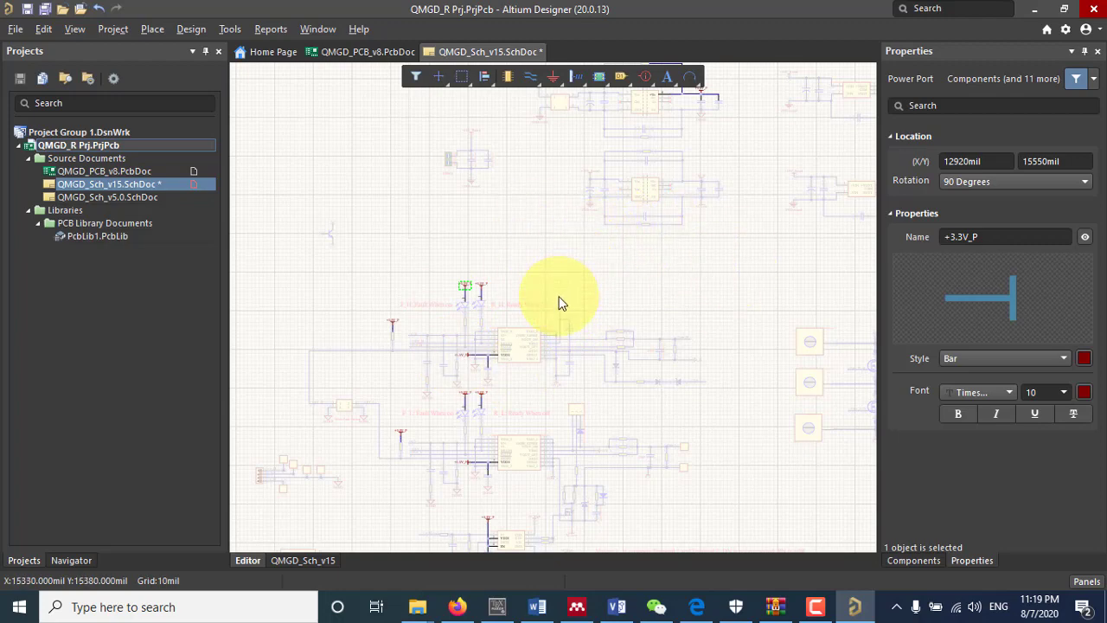
key("shift+c")
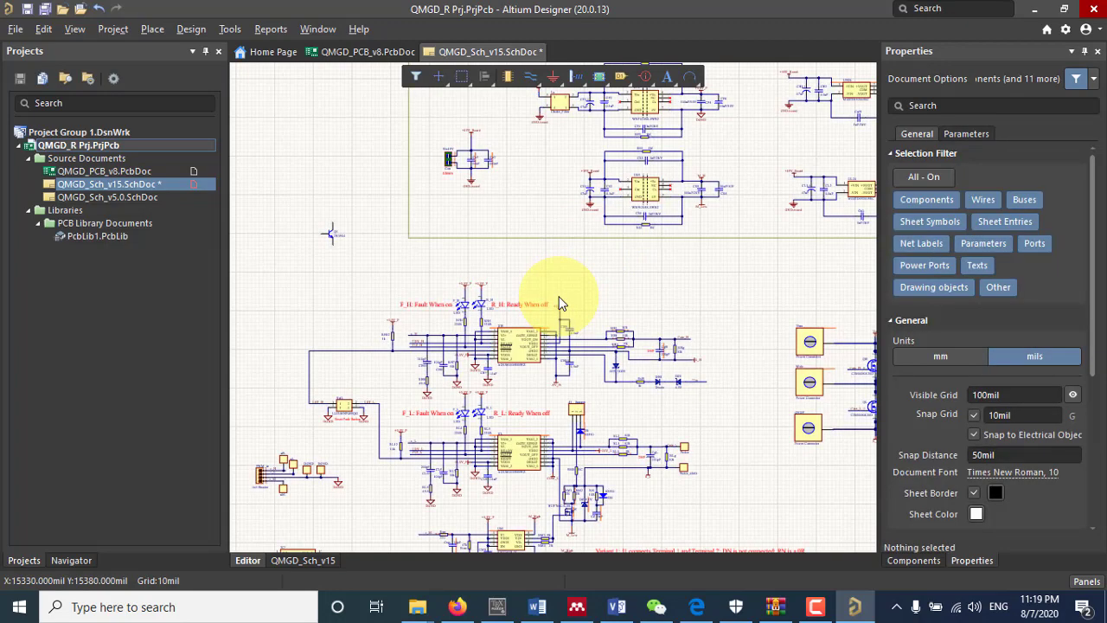
scroll(375, 253, "down", 2, "ctrl")
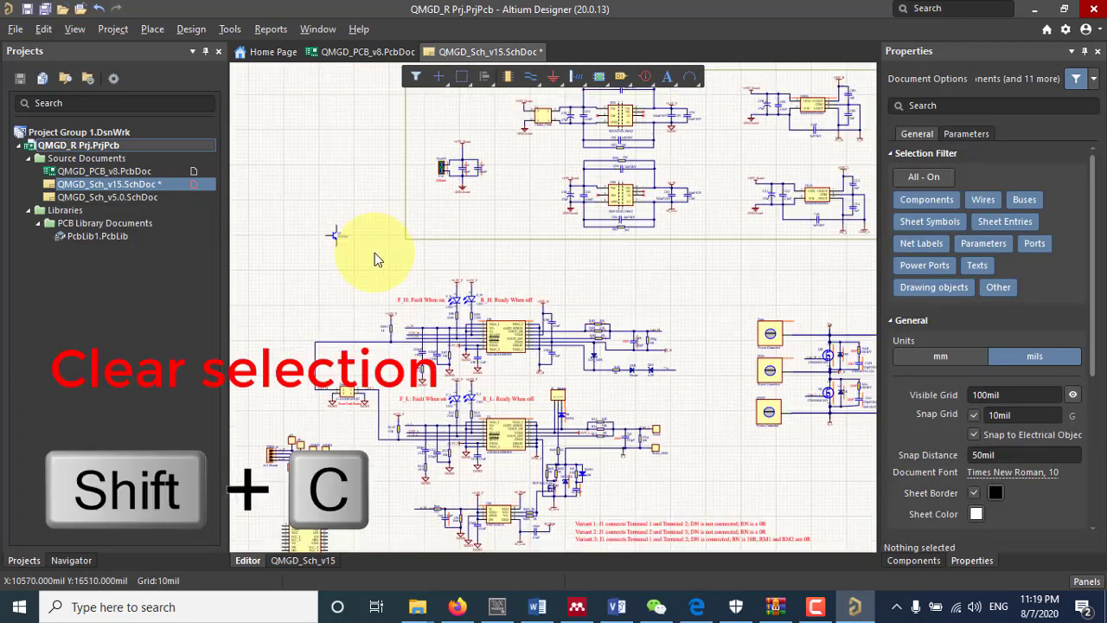
scroll(375, 252, "down", 1, "ctrl")
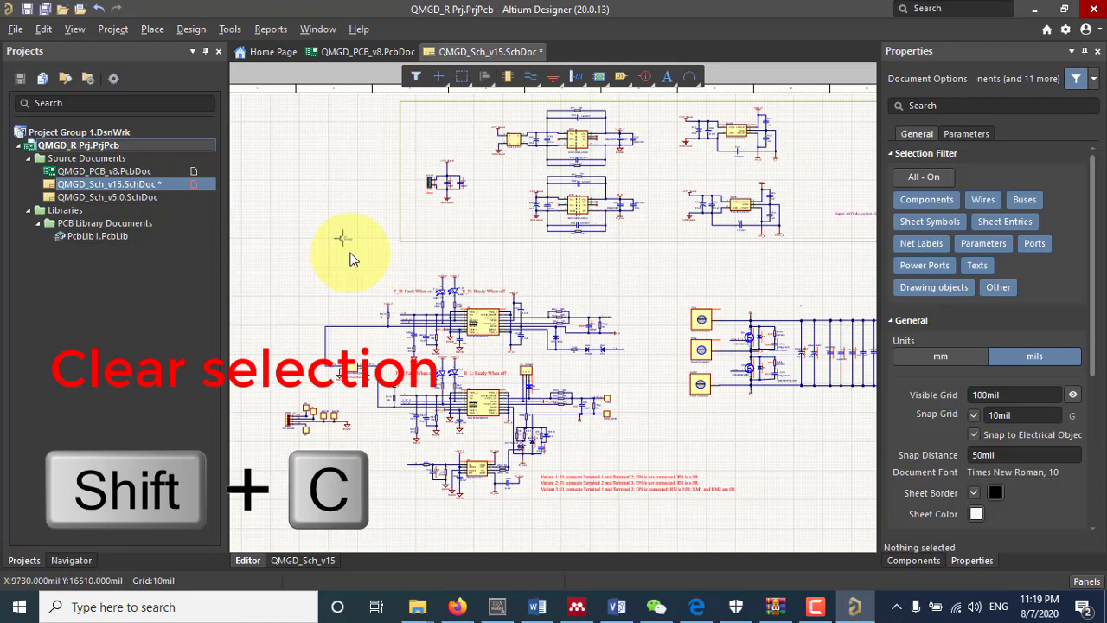
scroll(340, 241, "up", 1, "ctrl")
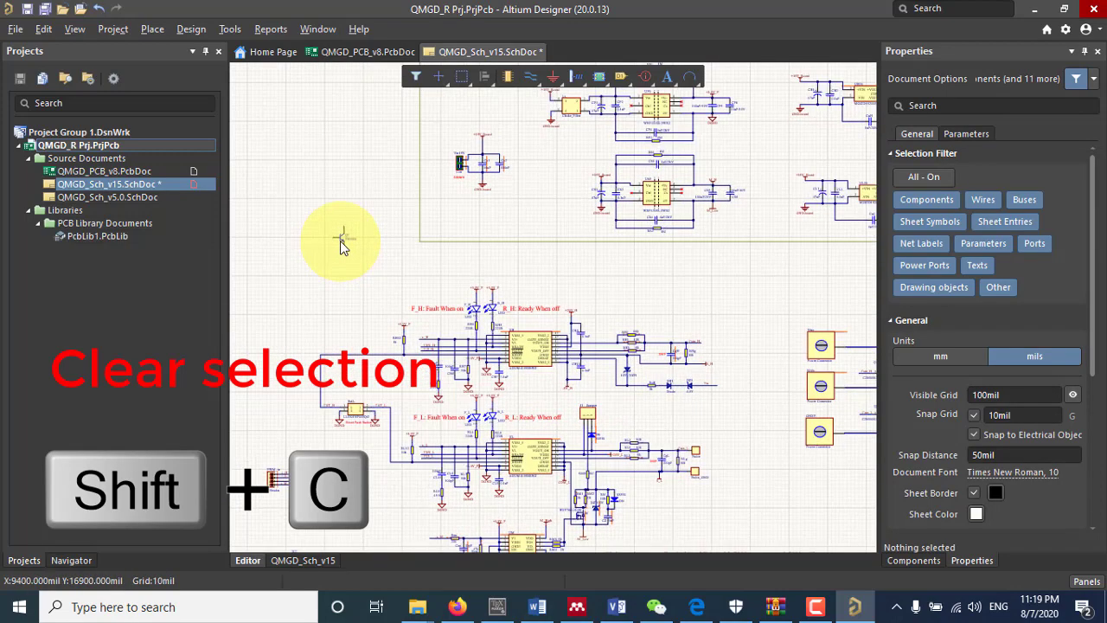
scroll(340, 241, "up", 2, "ctrl")
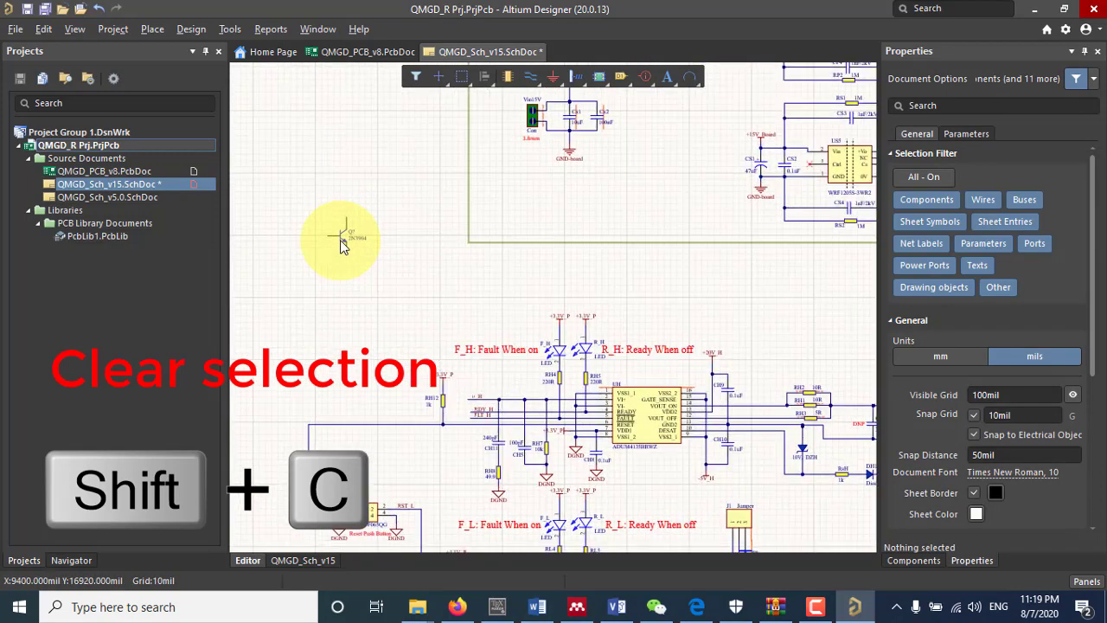
scroll(341, 244, "up", 1, "ctrl")
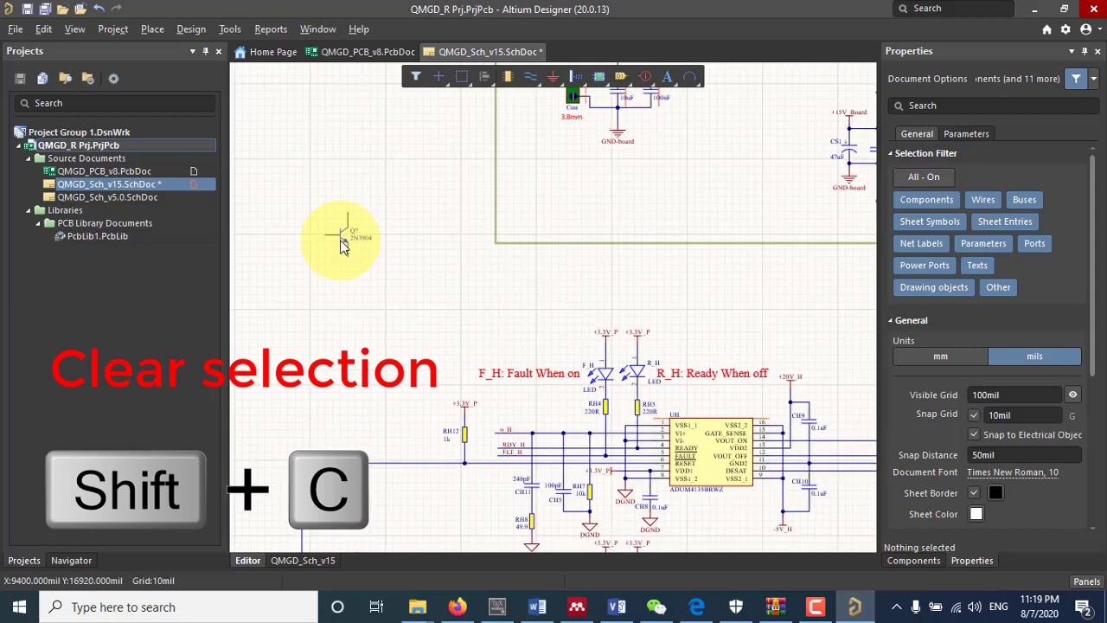
Step: Fit all schematic content in the view, and zoom in and out around the power connectors until the full sheet shows
key("ctrl+Page_Down")
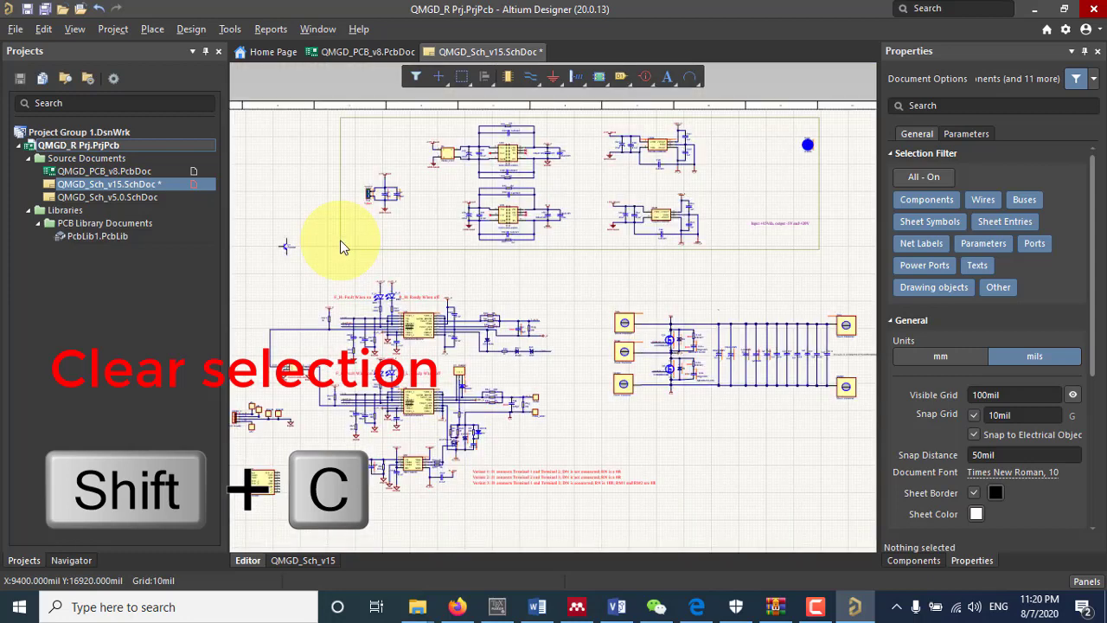
key("ctrl+Page_Down")
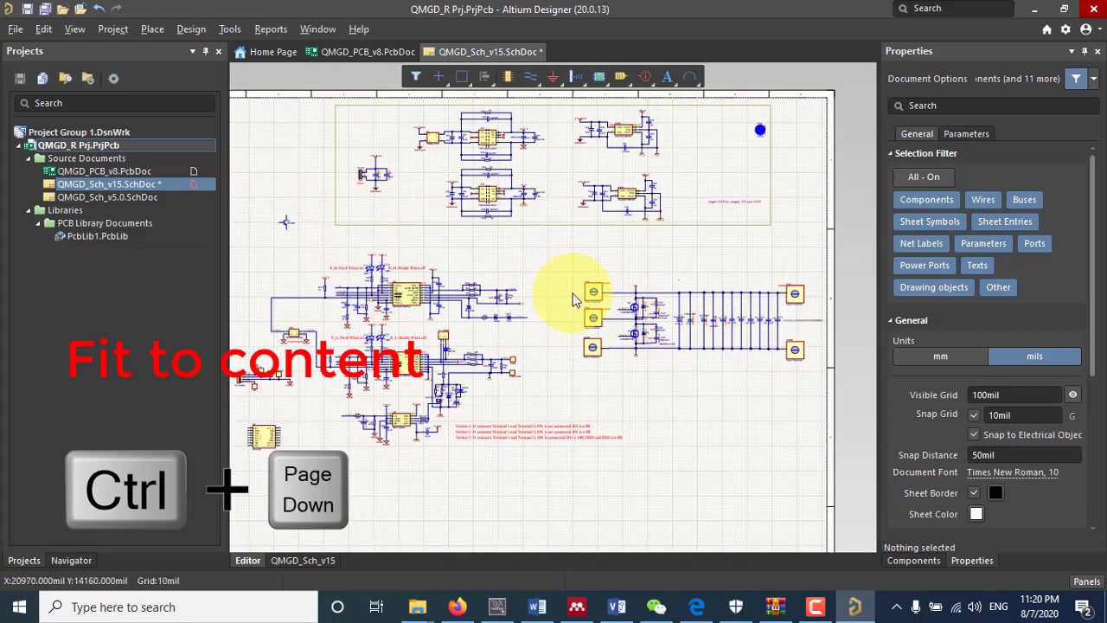
scroll(571, 301, "up", 1, "ctrl")
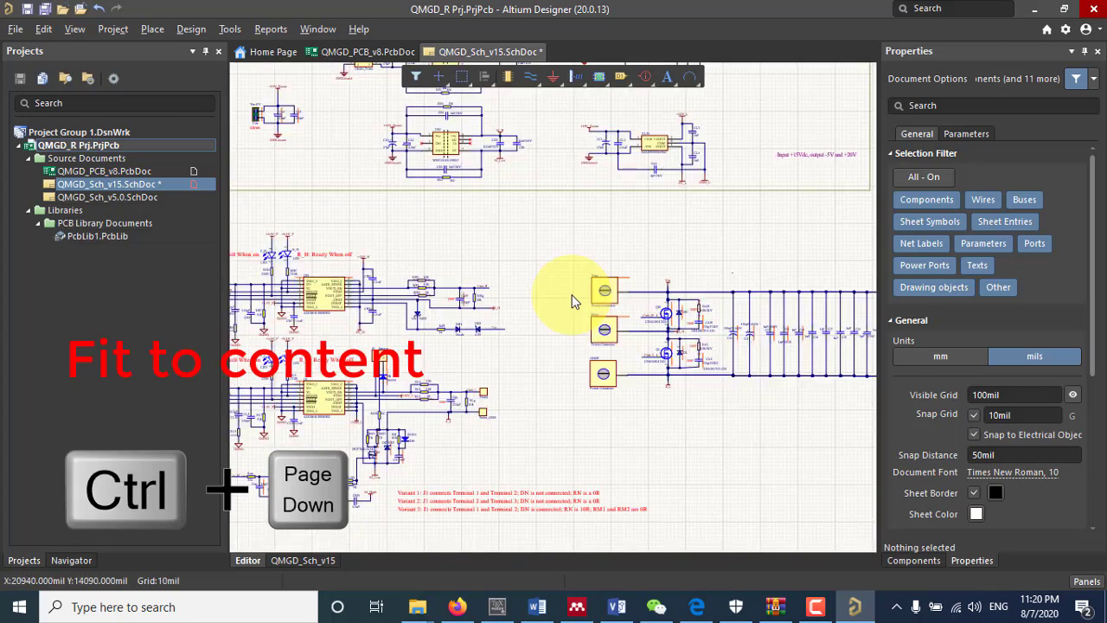
scroll(570, 301, "up", 4, "ctrl")
scroll(571, 300, "down", 4, "ctrl")
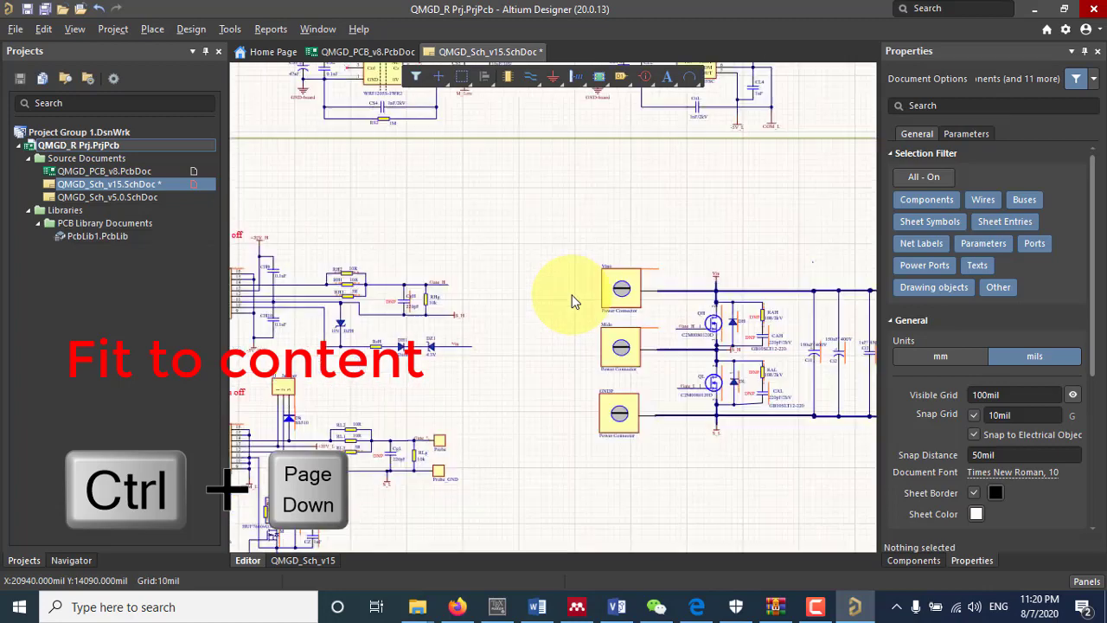
scroll(571, 300, "down", 2, "ctrl")
scroll(571, 300, "down", 1, "ctrl")
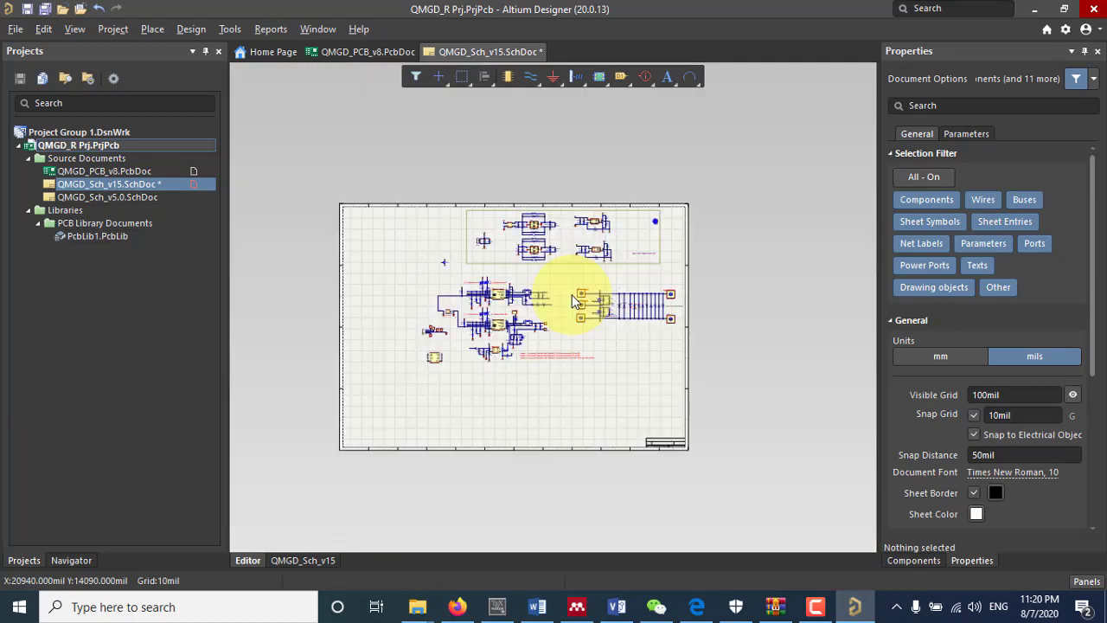
Step: Zoom in on the three power connectors and the adjacent QH and QL transistors
scroll(573, 300, "up", 3, "ctrl")
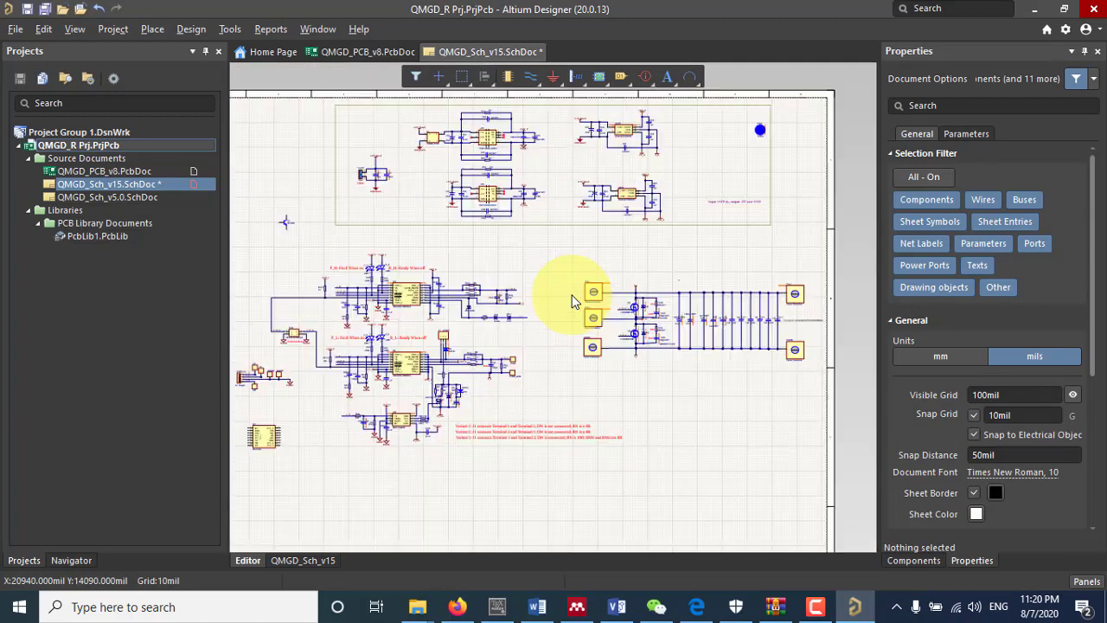
scroll(571, 301, "up", 2, "ctrl")
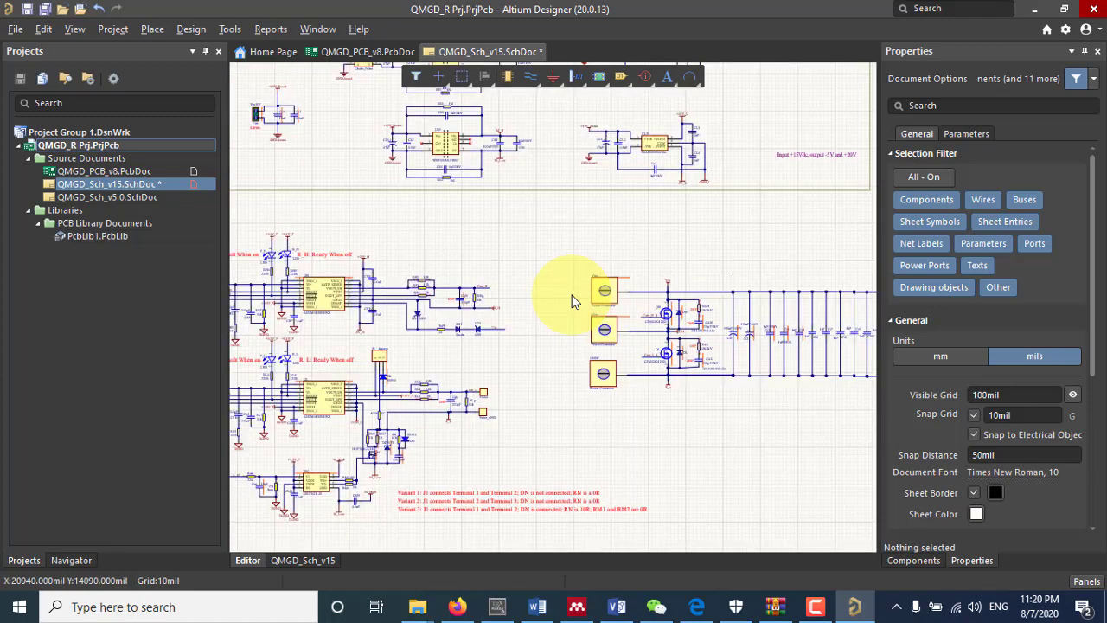
key("Page_Up")
key("Page_Up")
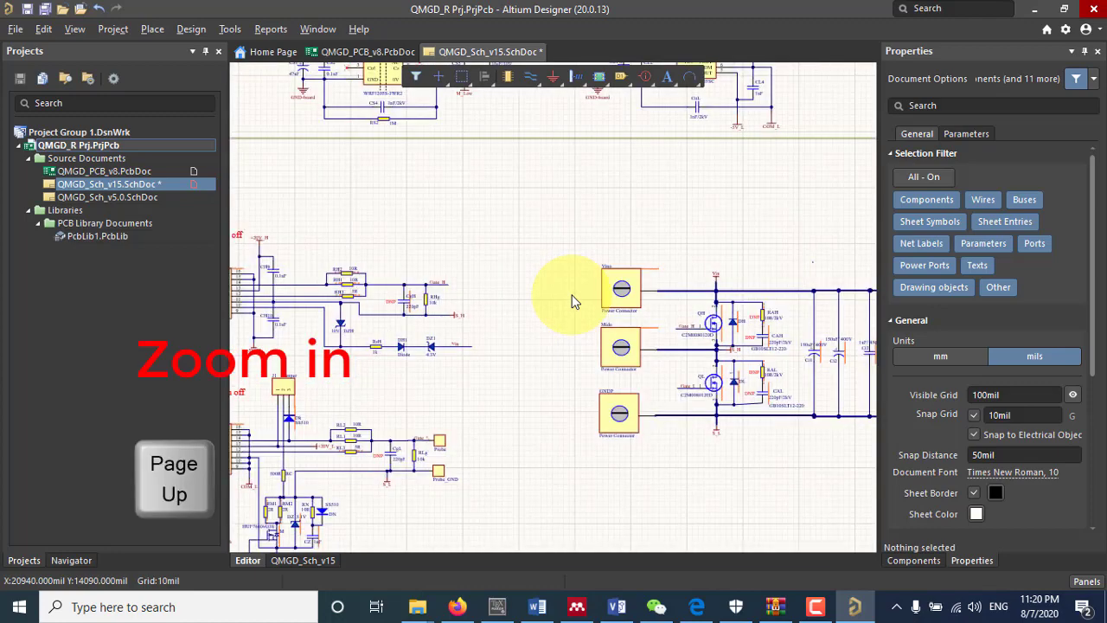
Step: Zoom out from the power connectors, fit all schematic content in the view, and zoom around the circuit blocks
key("Page_Down")
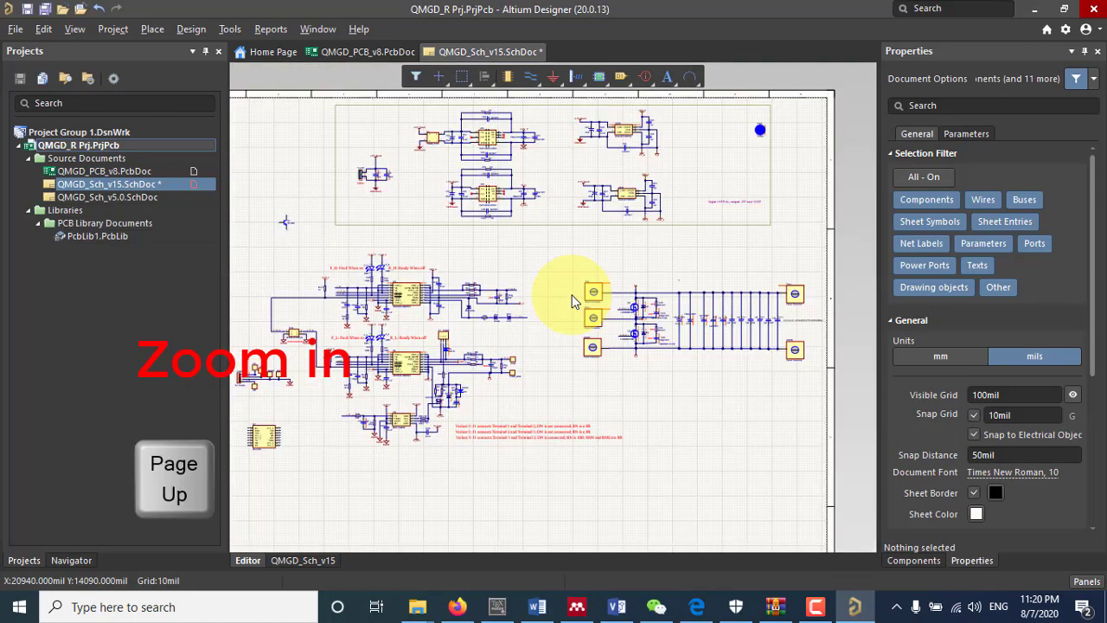
key("Page_Down")
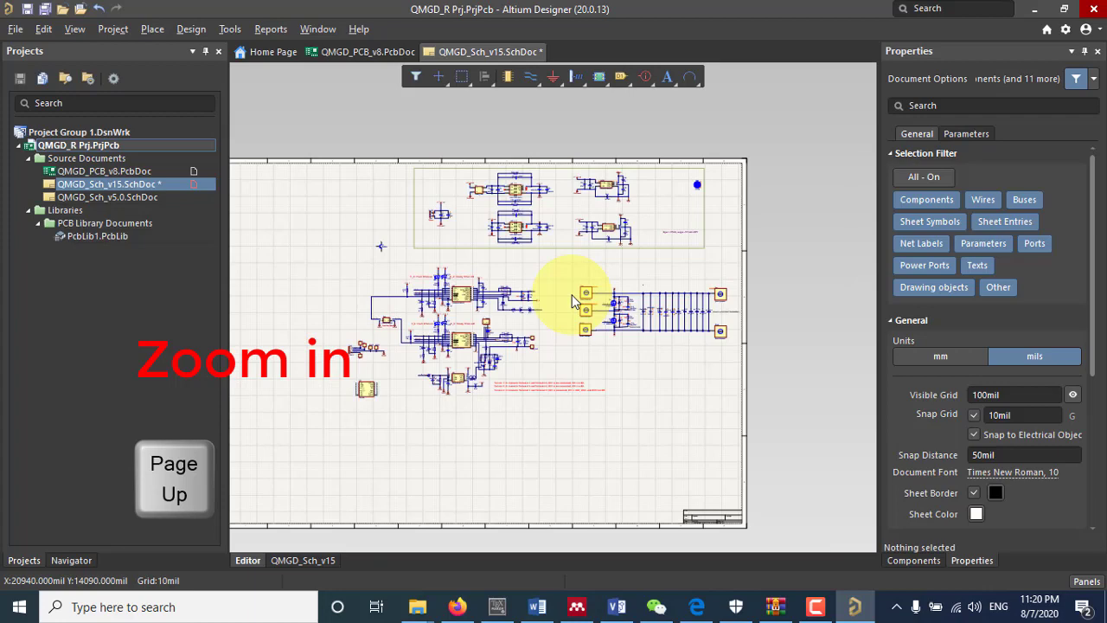
key("v")
key("f")
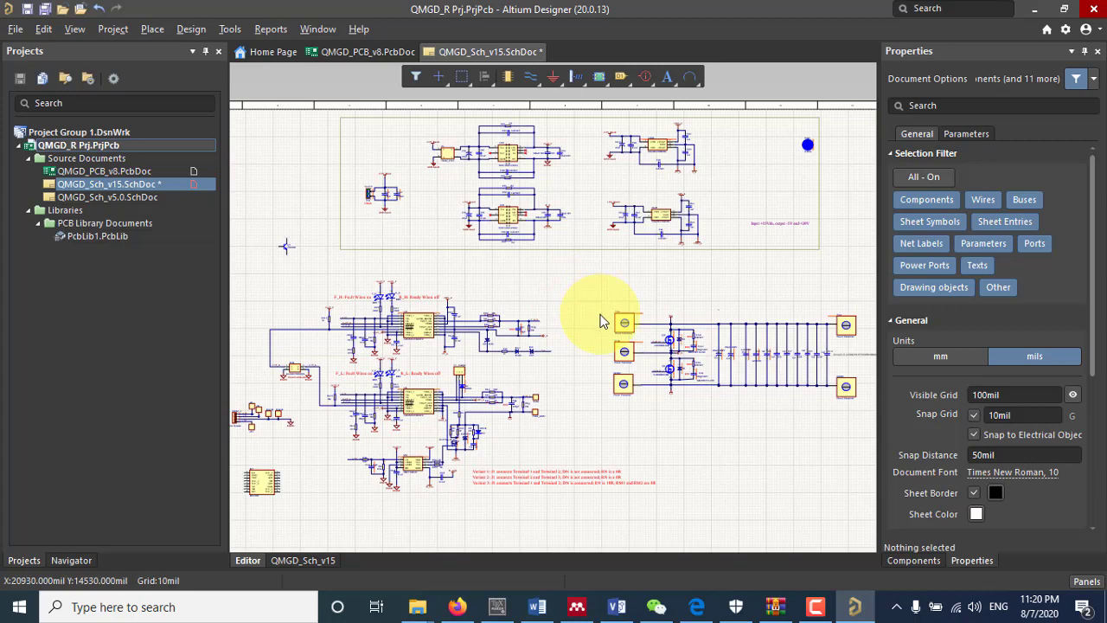
scroll(603, 322, "down", 3, "ctrl")
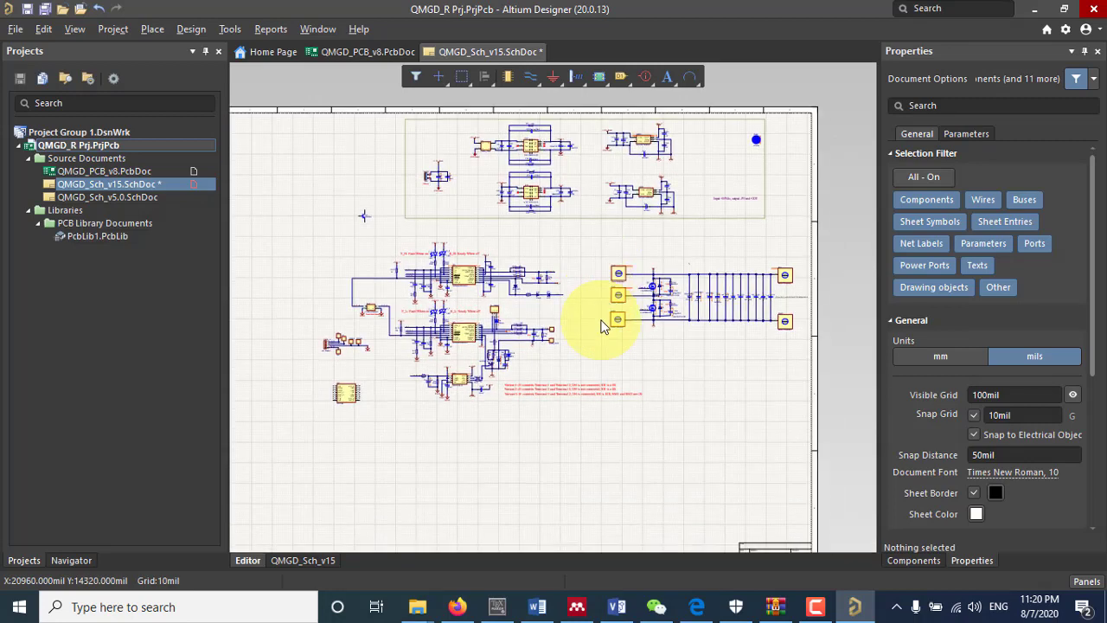
scroll(603, 322, "down", 1, "ctrl")
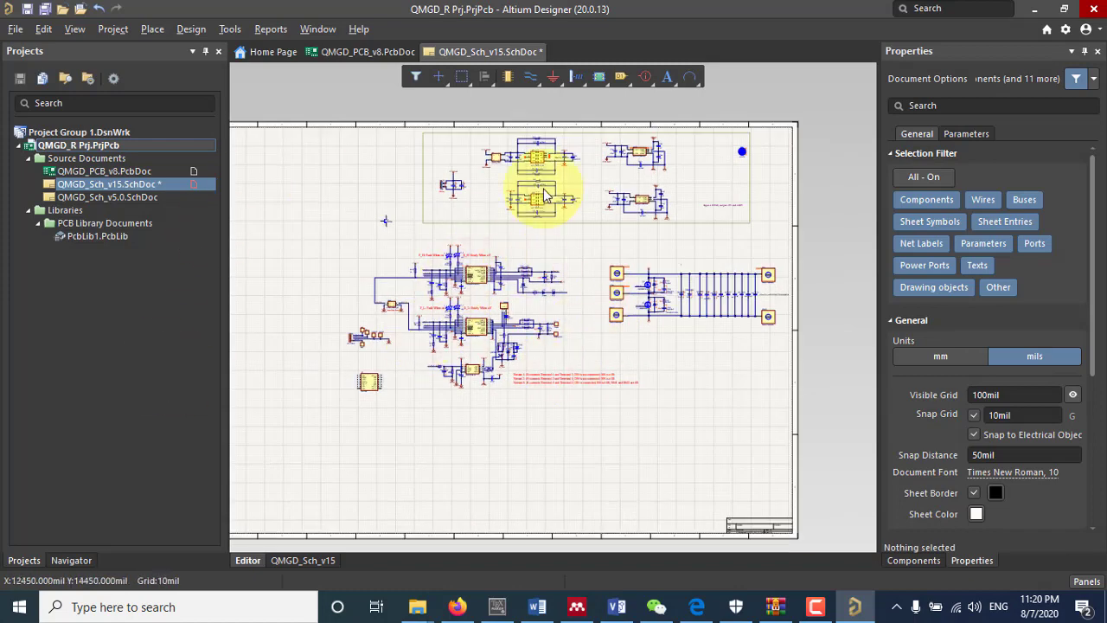
scroll(297, 329, "up", 2, "ctrl")
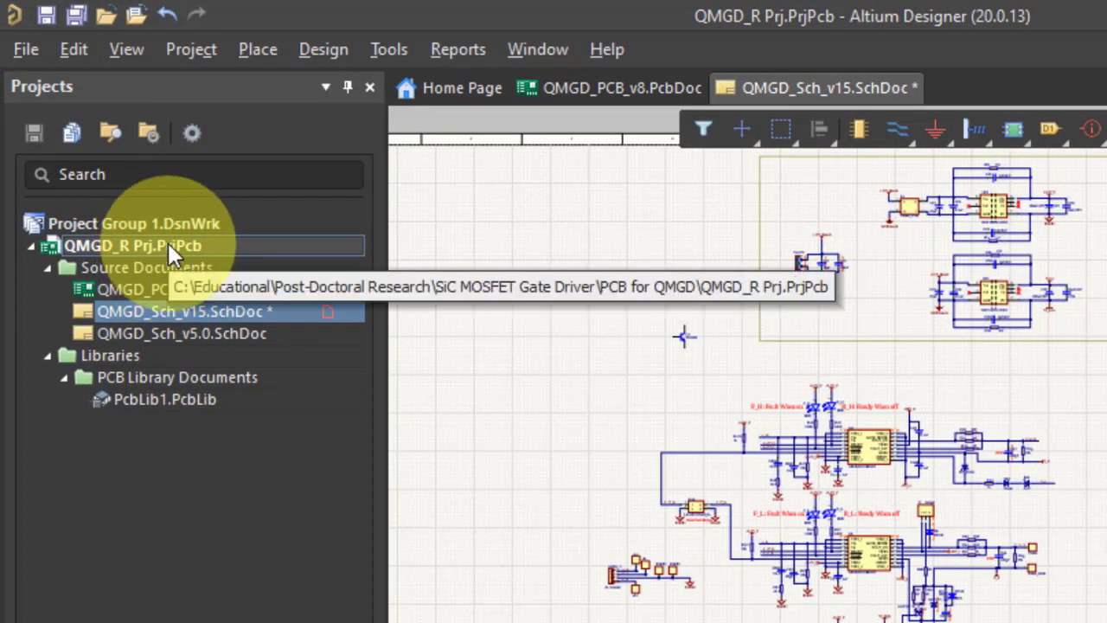
Step: Save the modified QMGD_Sch_v15 schematic and close the QMGD_R Prj project
right_click(288, 313)
left_click(360, 432)
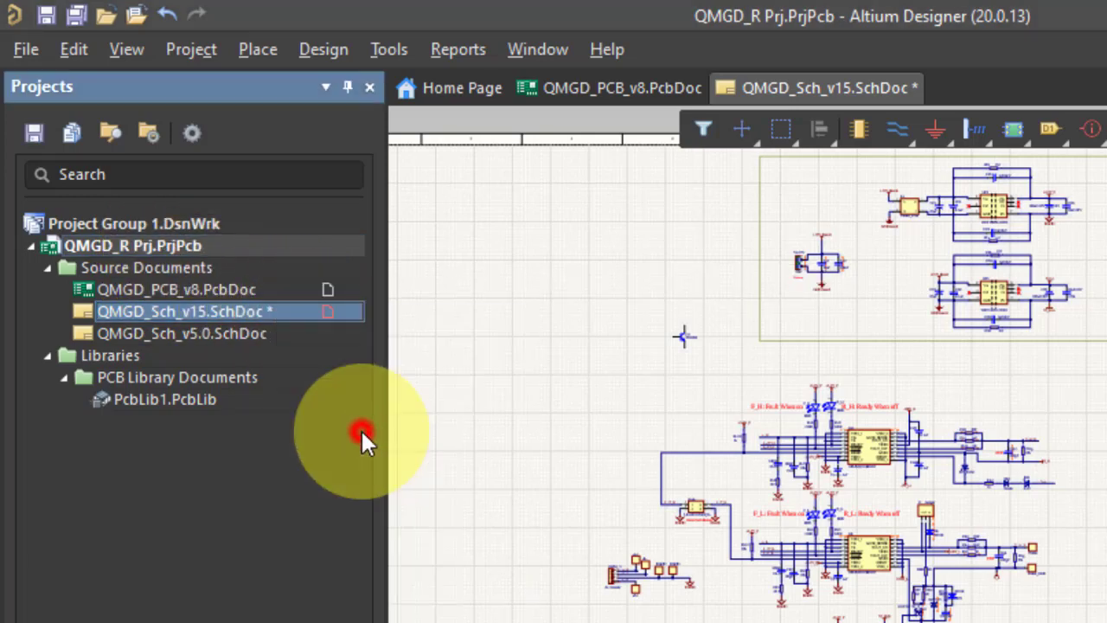
right_click(173, 244)
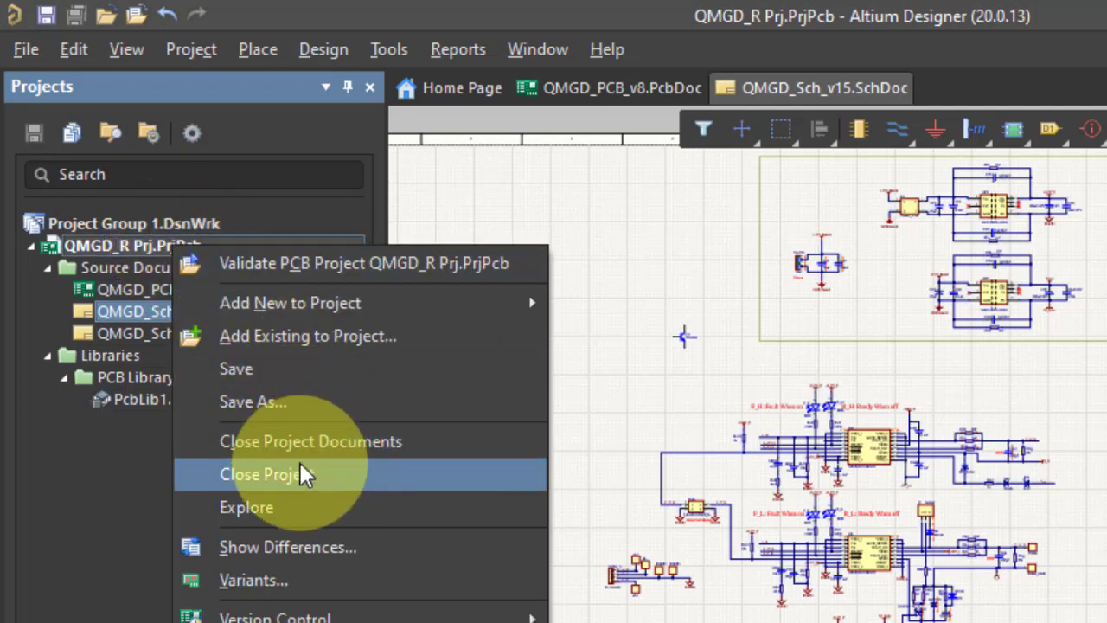
left_click(190, 50)
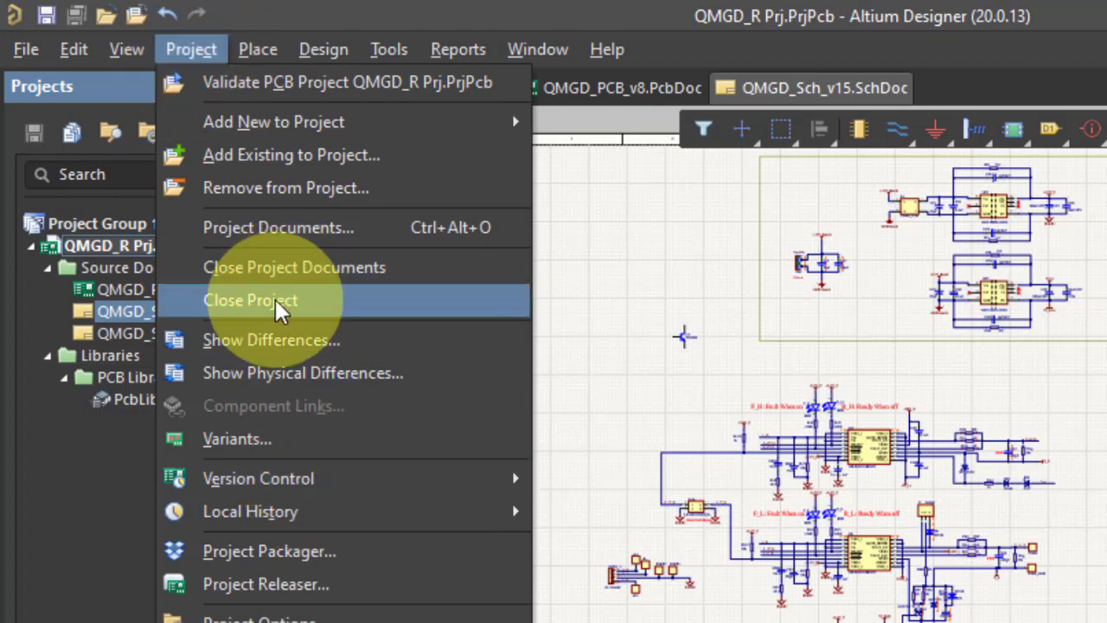
left_click(455, 6)
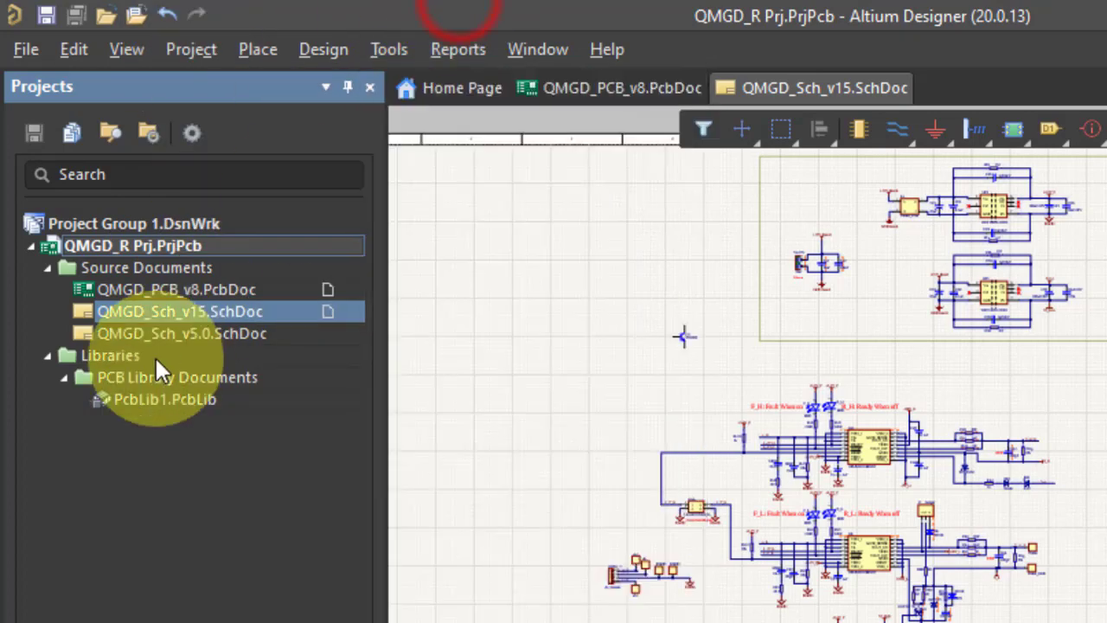
right_click(135, 247)
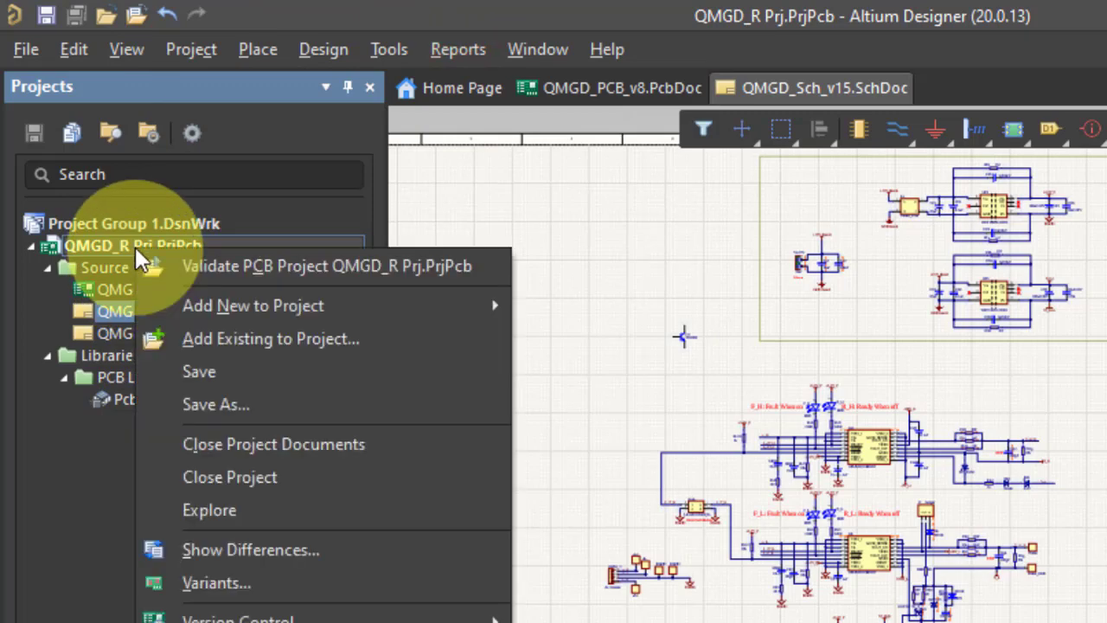
left_click(236, 477)
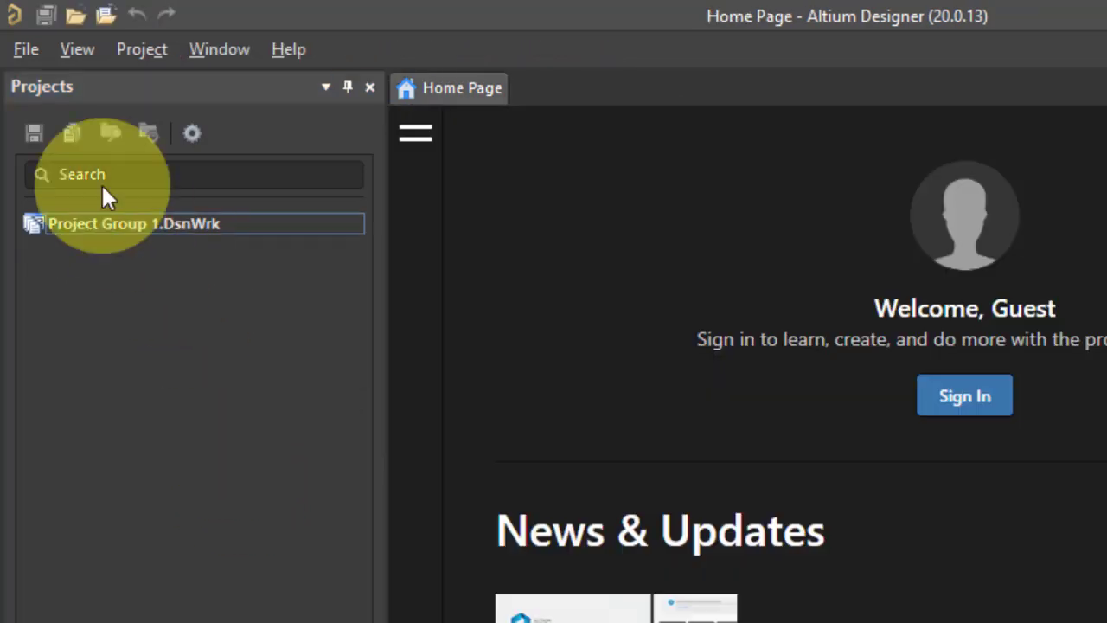
Step: Start a new local project and choose the <Default> PCB project type
left_click(24, 48)
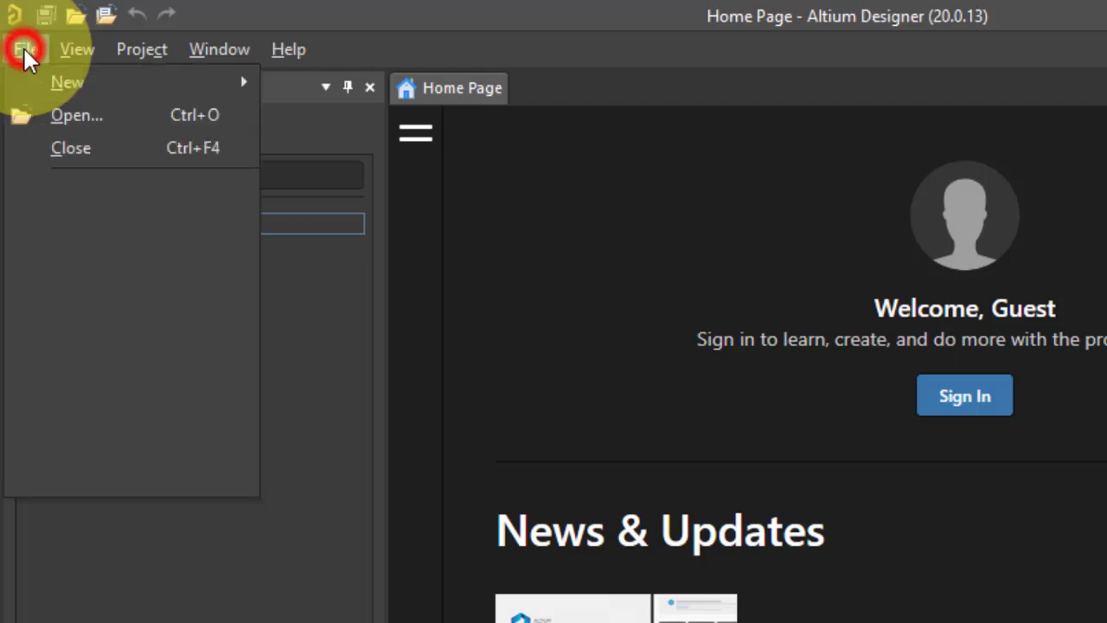
left_click(34, 81)
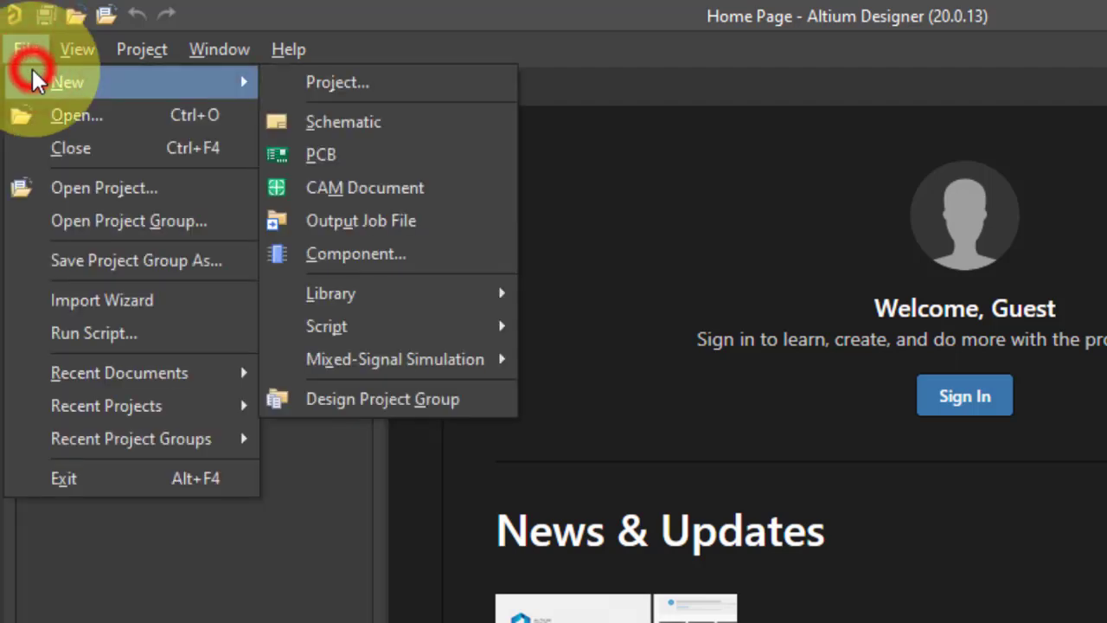
left_click(340, 80)
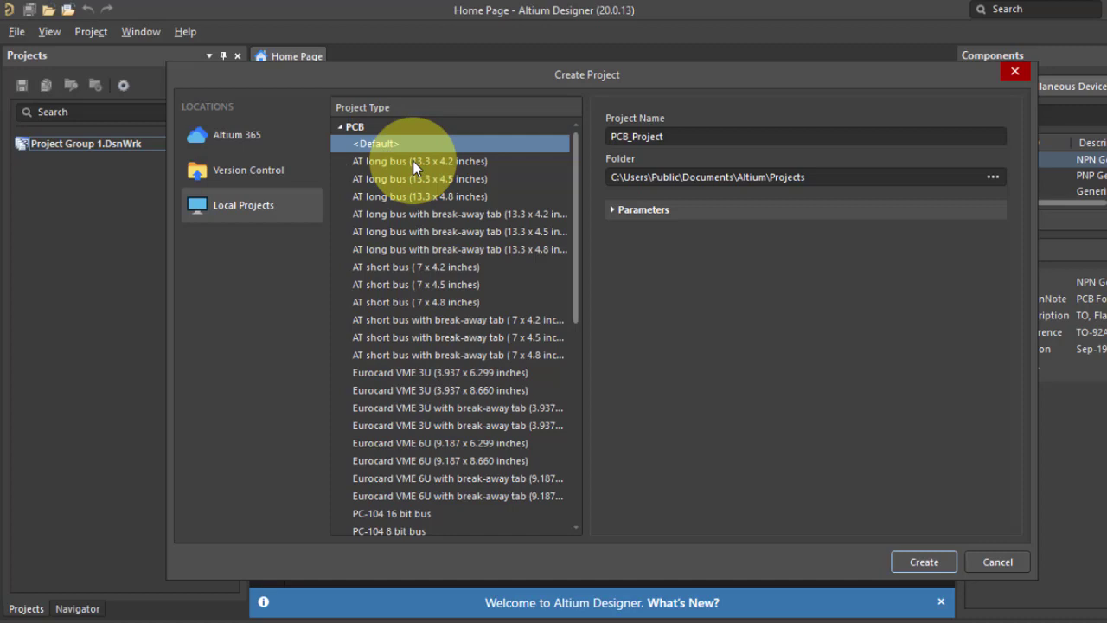
left_click(412, 161)
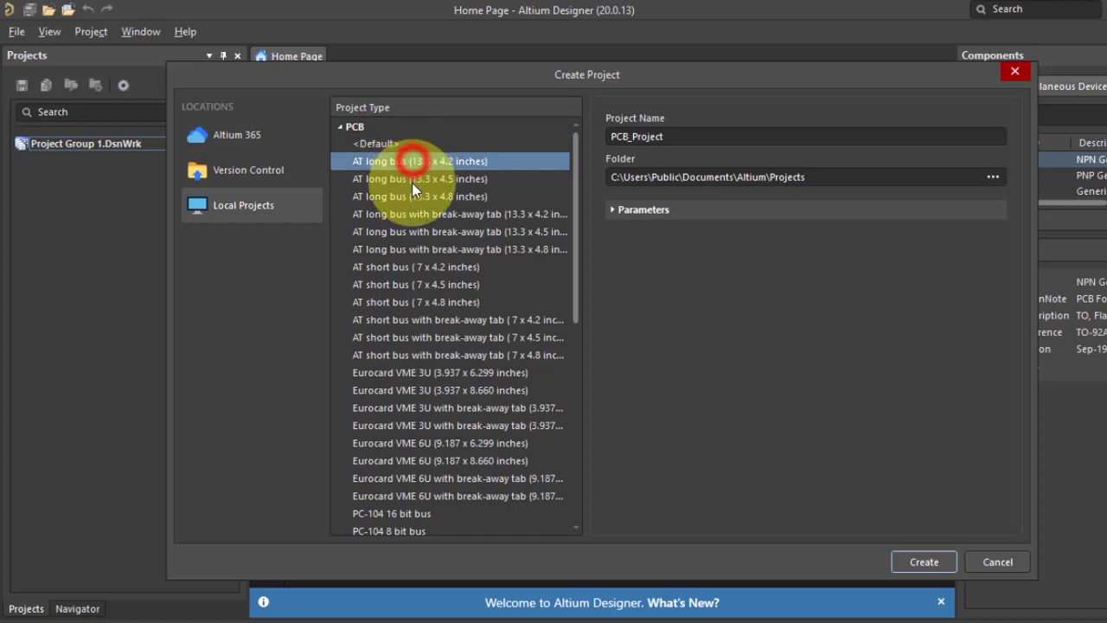
left_click(412, 180)
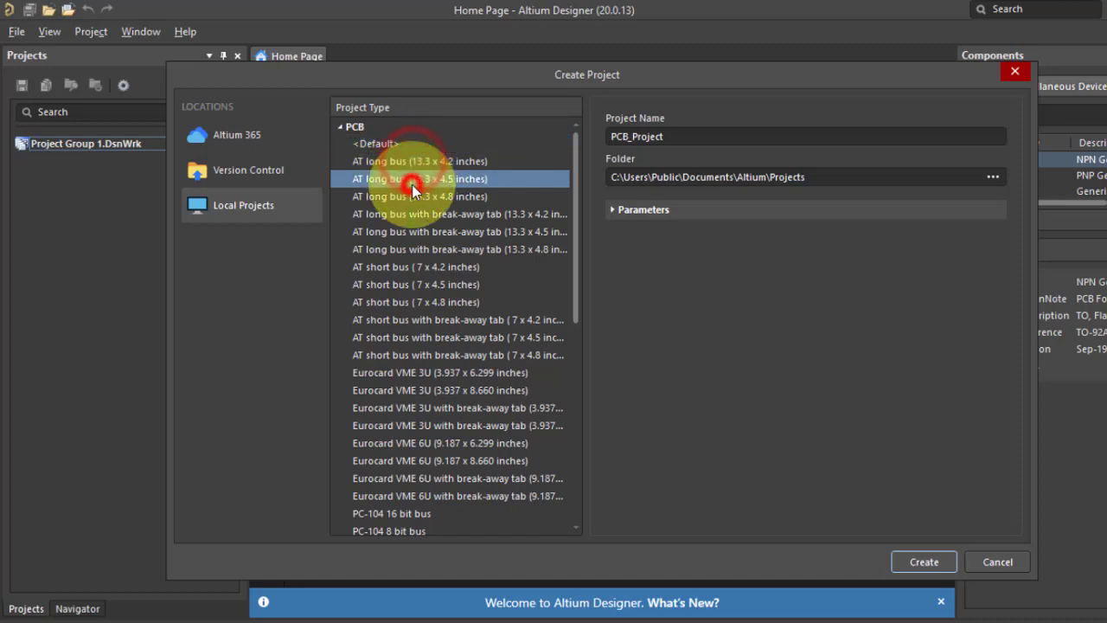
left_click(380, 144)
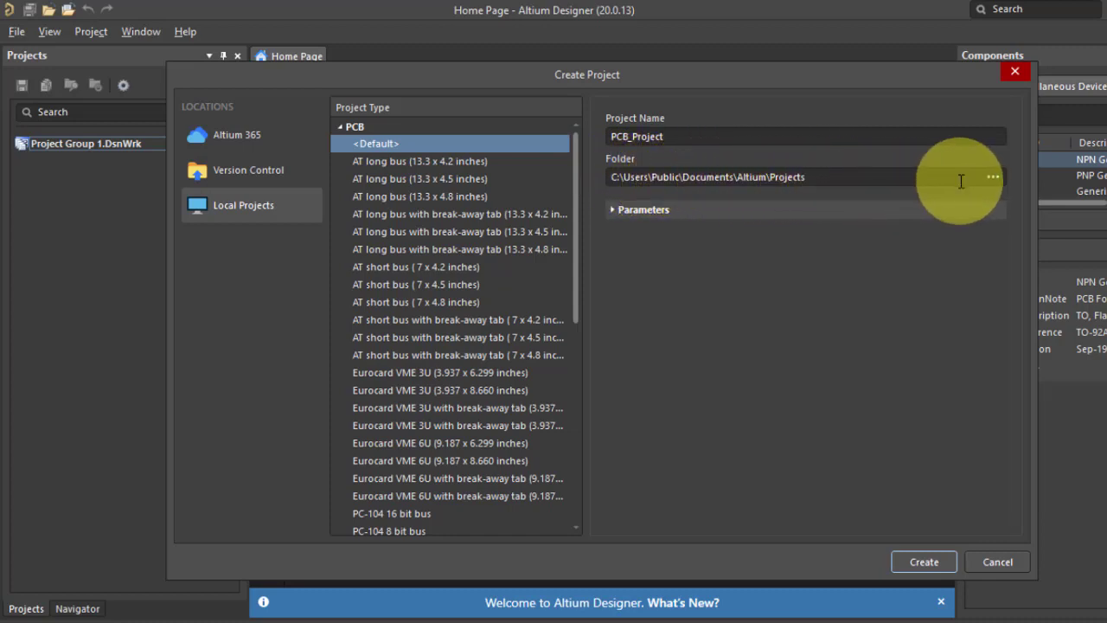
Step: Make a new folder TestProj inside PCB for QMGD, select it as the project location, and create the project as PCB_Project
left_click(993, 177)
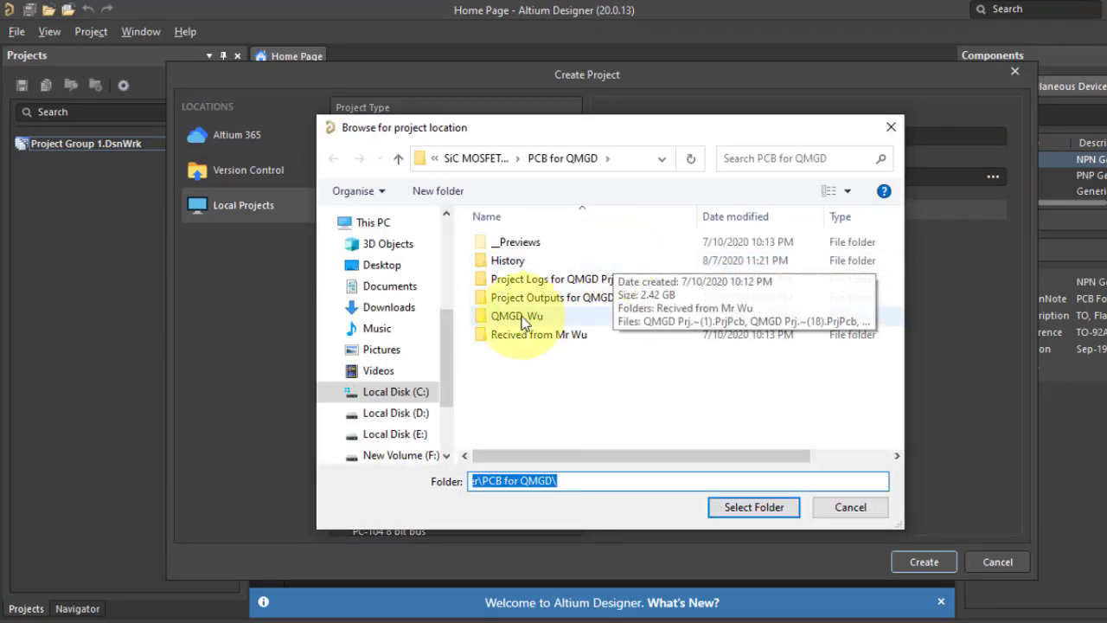
scroll(377, 301, "up", 2)
scroll(377, 301, "up", 2)
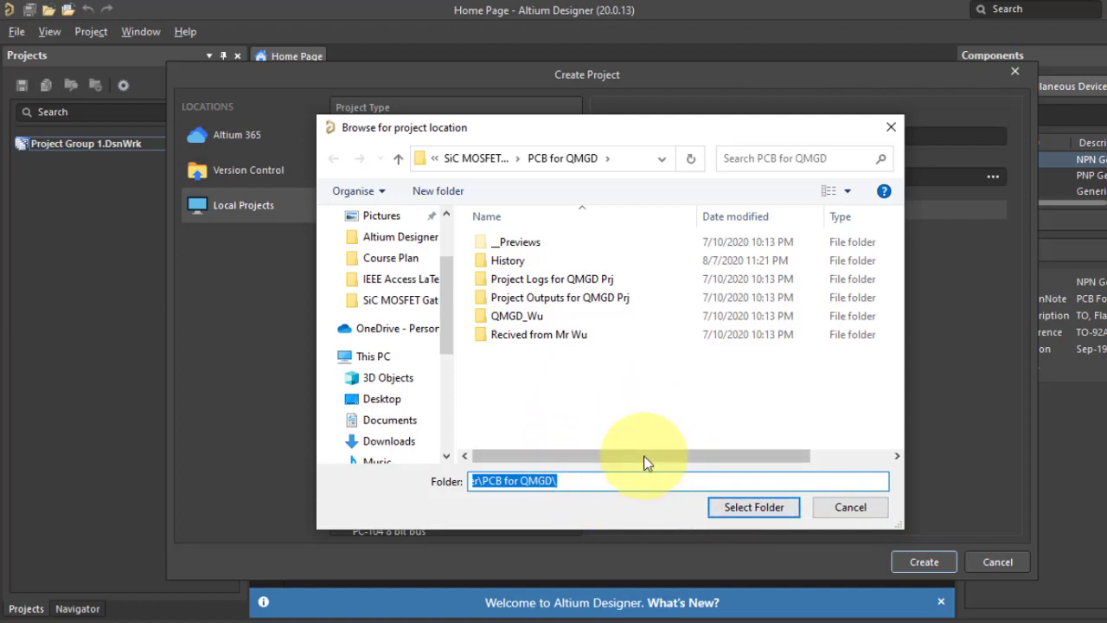
left_click(607, 409)
right_click(555, 370)
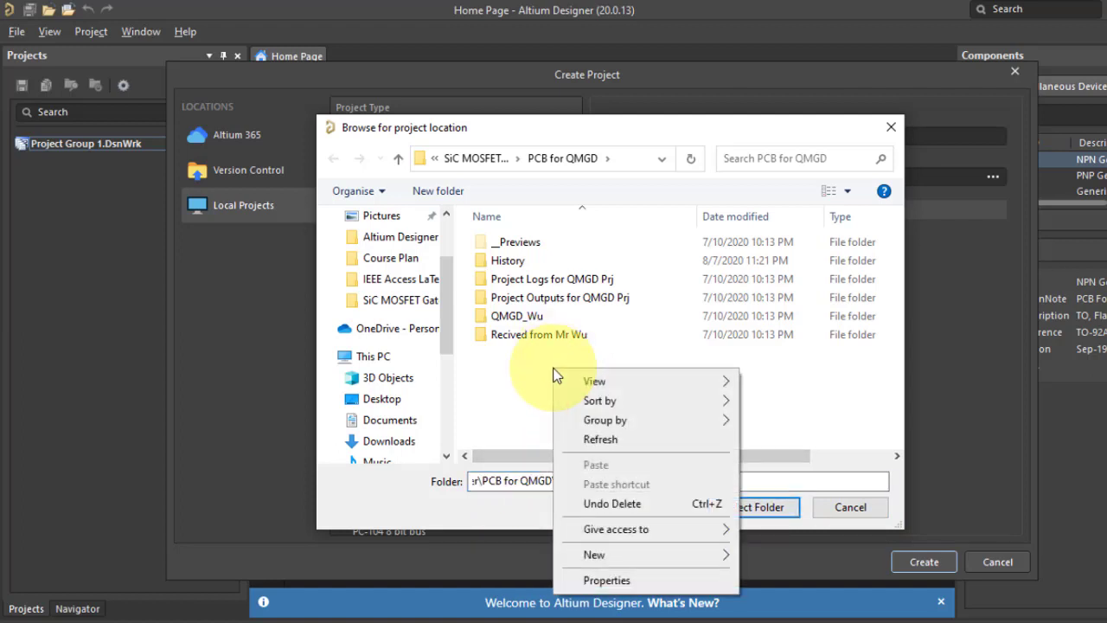
left_click(684, 556)
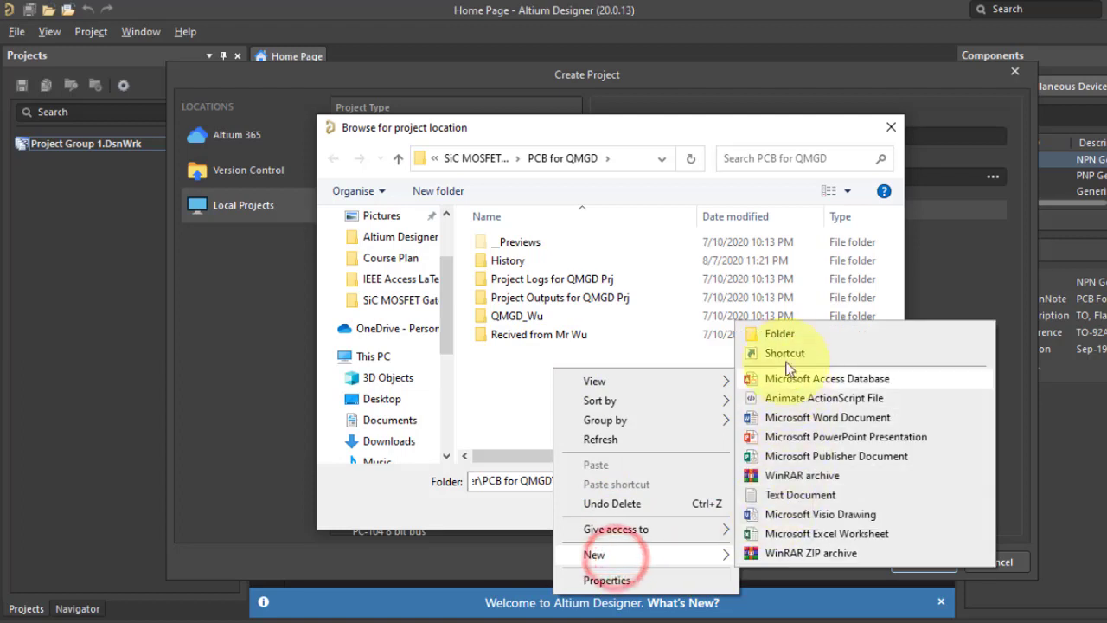
left_click(782, 328)
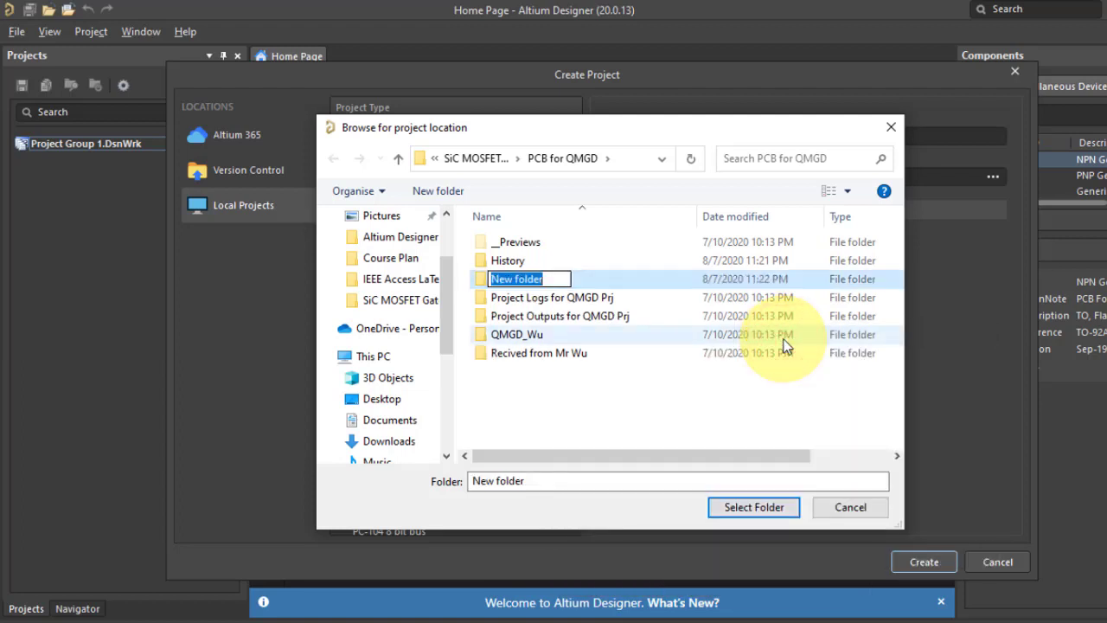
type("TestPro")
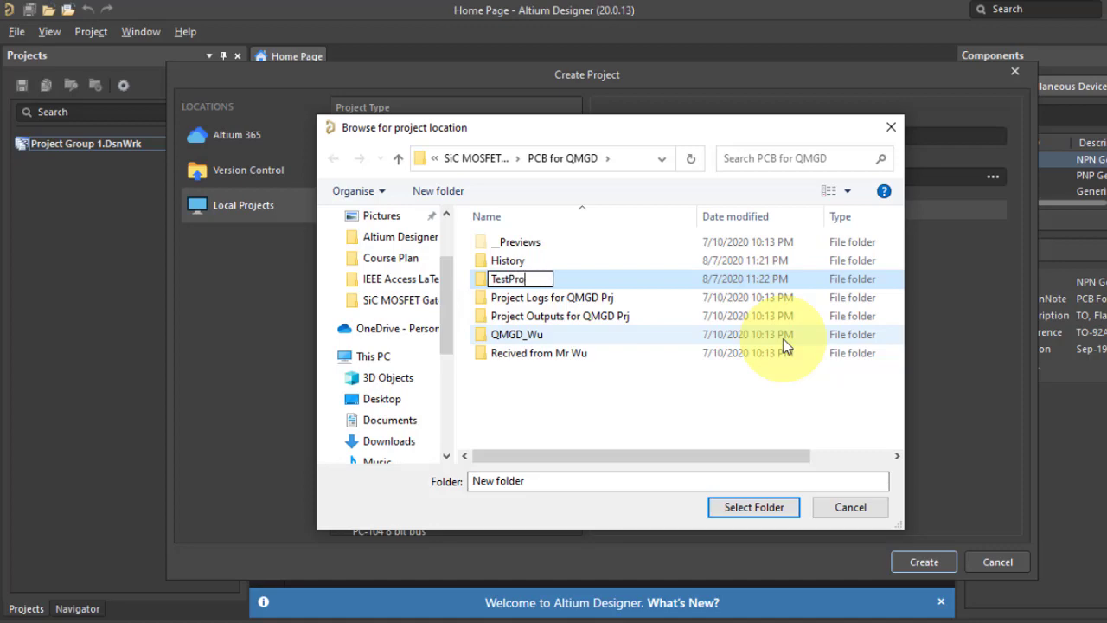
type("j")
key("Return")
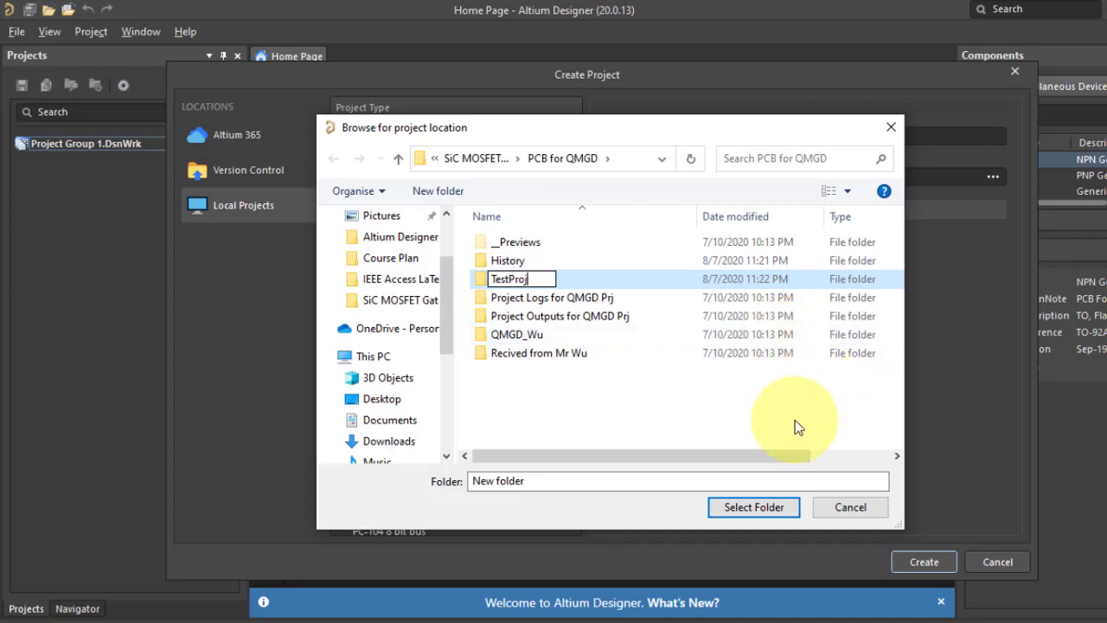
left_click(763, 511)
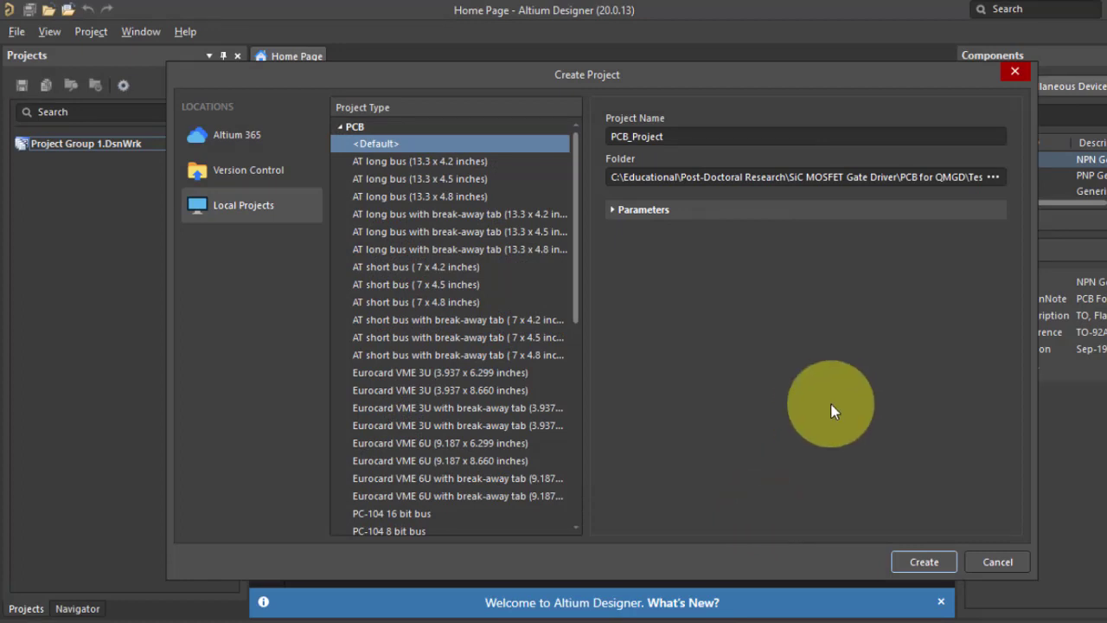
left_click(926, 561)
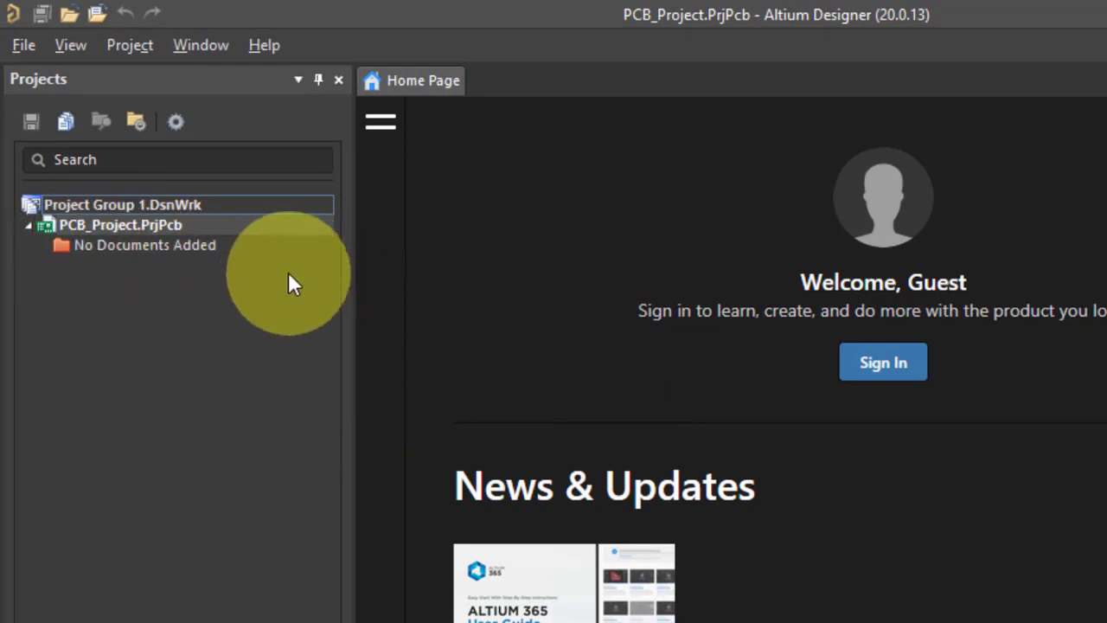
Step: Add a new schematic document to the PCB_Project project
right_click(136, 223)
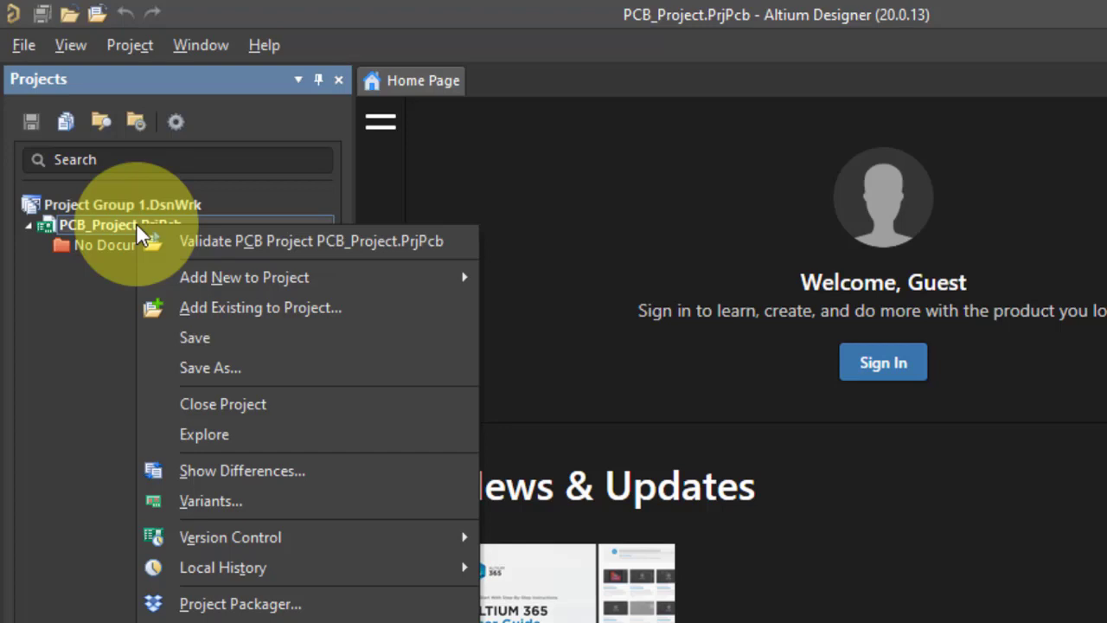
left_click(227, 281)
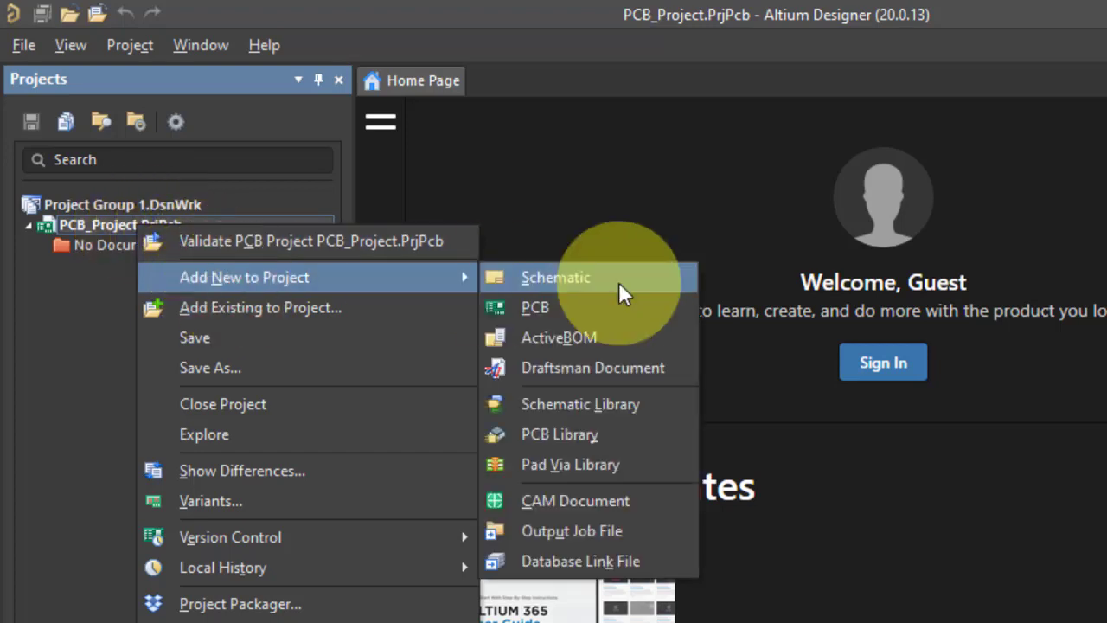
left_click(32, 47)
mouse_move(32, 84)
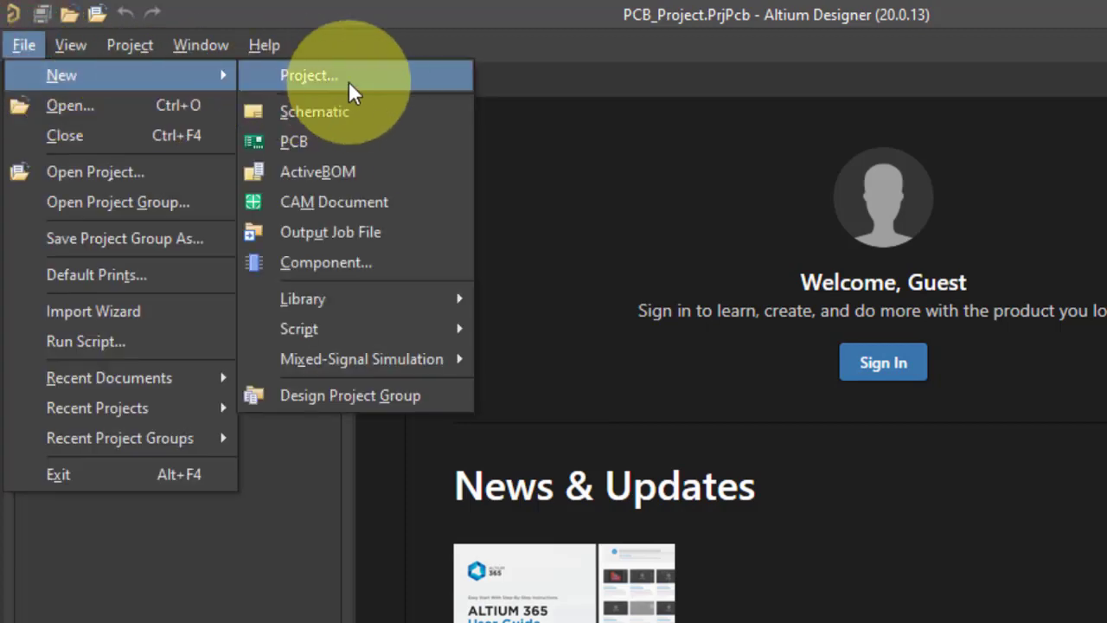
left_click(308, 110)
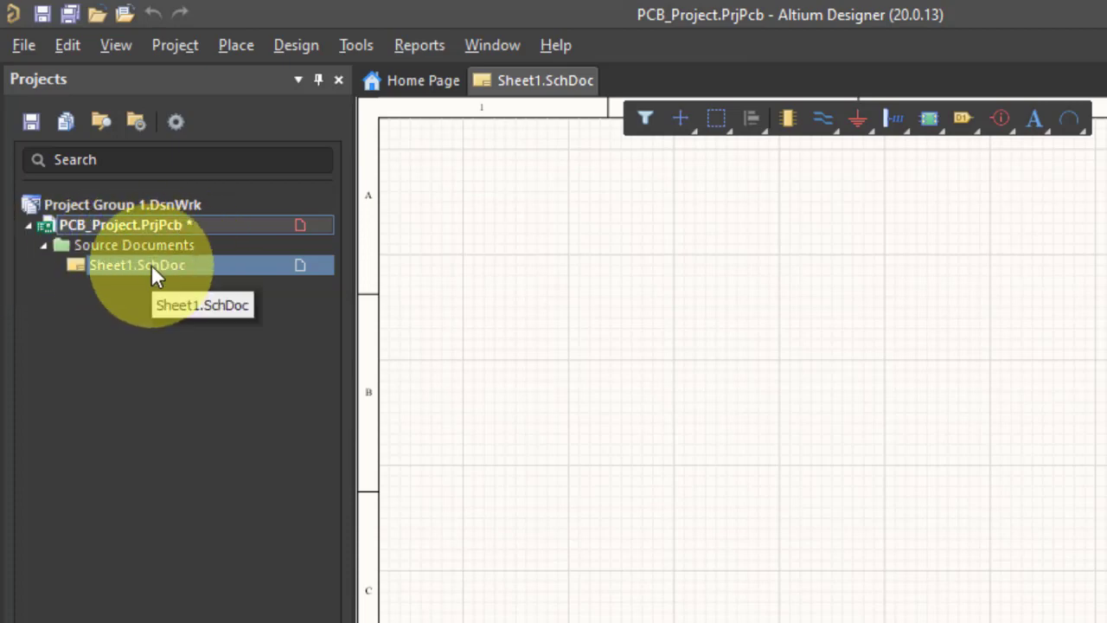
Step: Add a new PCB document to the project and return to the Sheet1 schematic
left_click(24, 43)
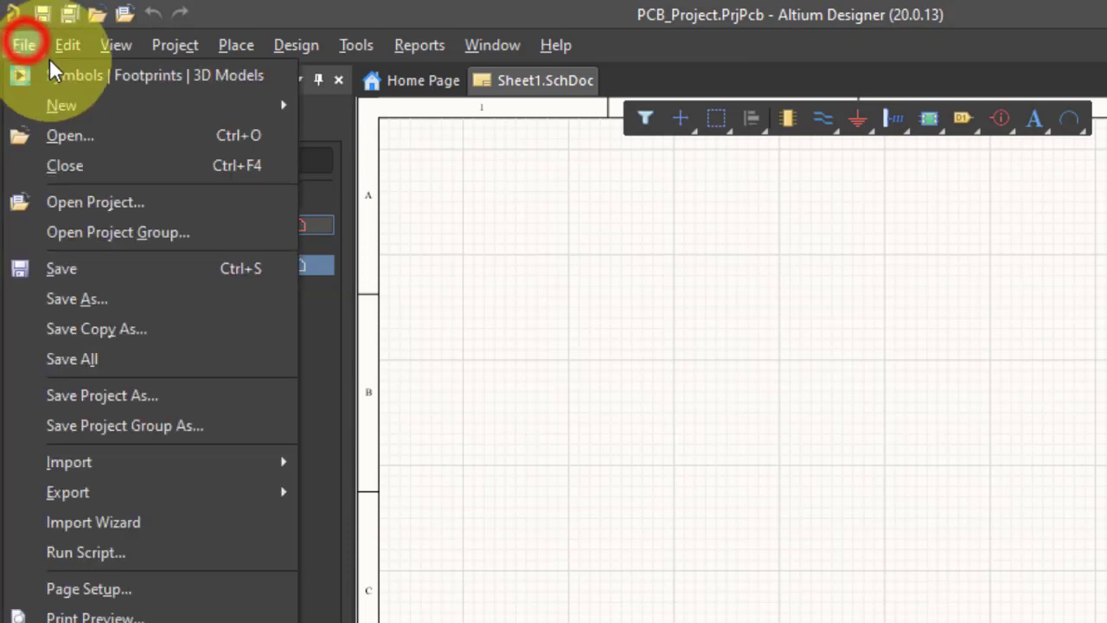
mouse_move(261, 102)
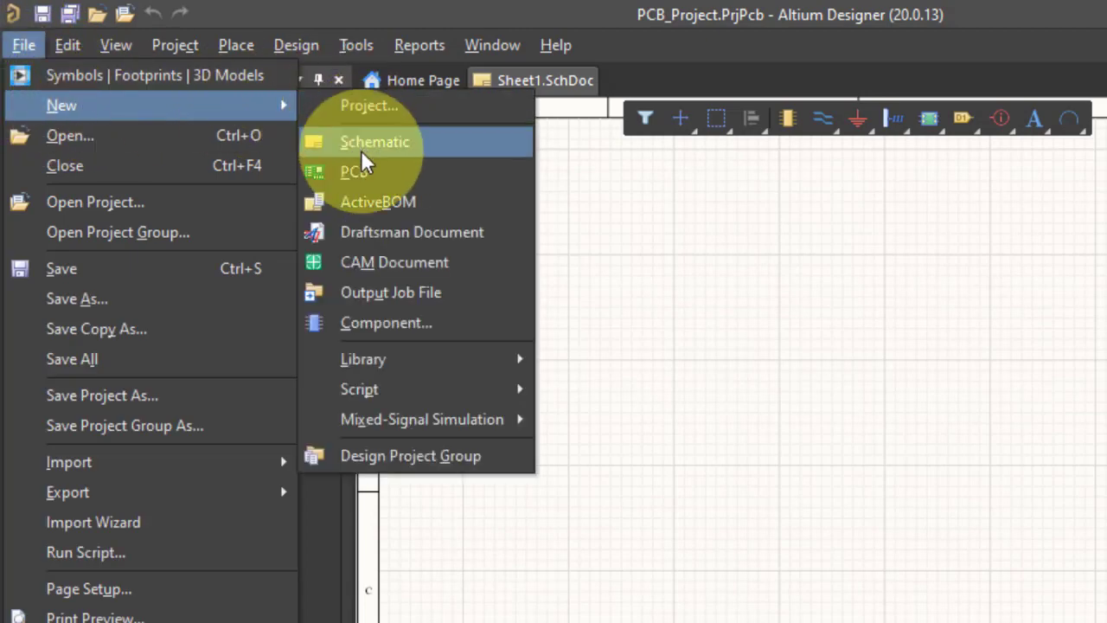
left_click(360, 152)
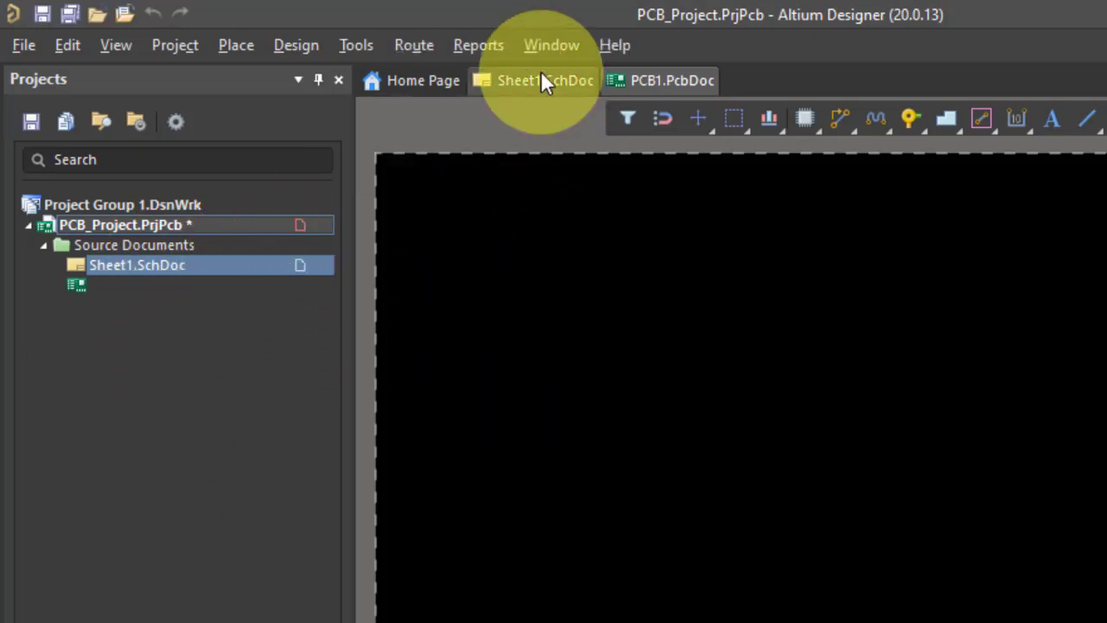
left_click(542, 80)
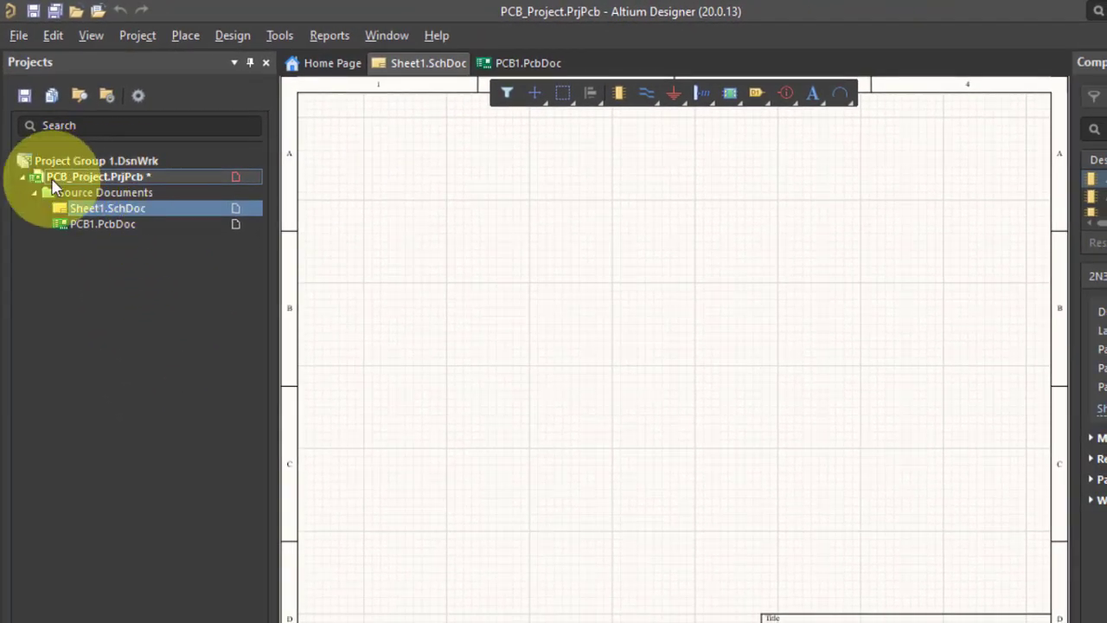
Step: Save the new Sheet1 schematic document in the PCB_Project folder under the file name Test Sch
right_click(109, 212)
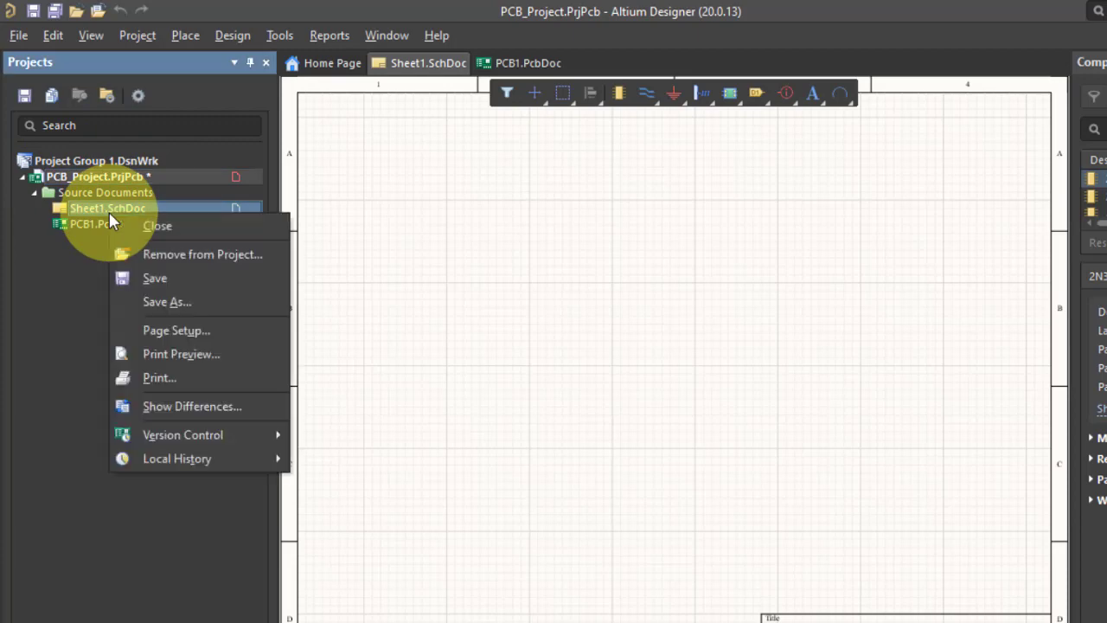
left_click(170, 278)
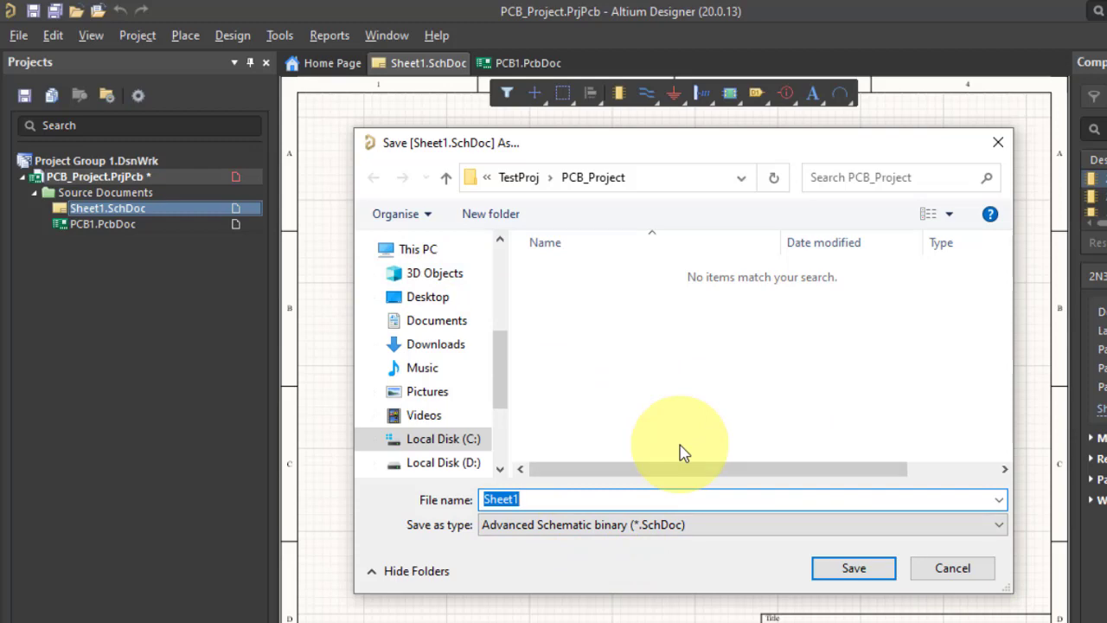
type("Test Sch")
left_click(852, 566)
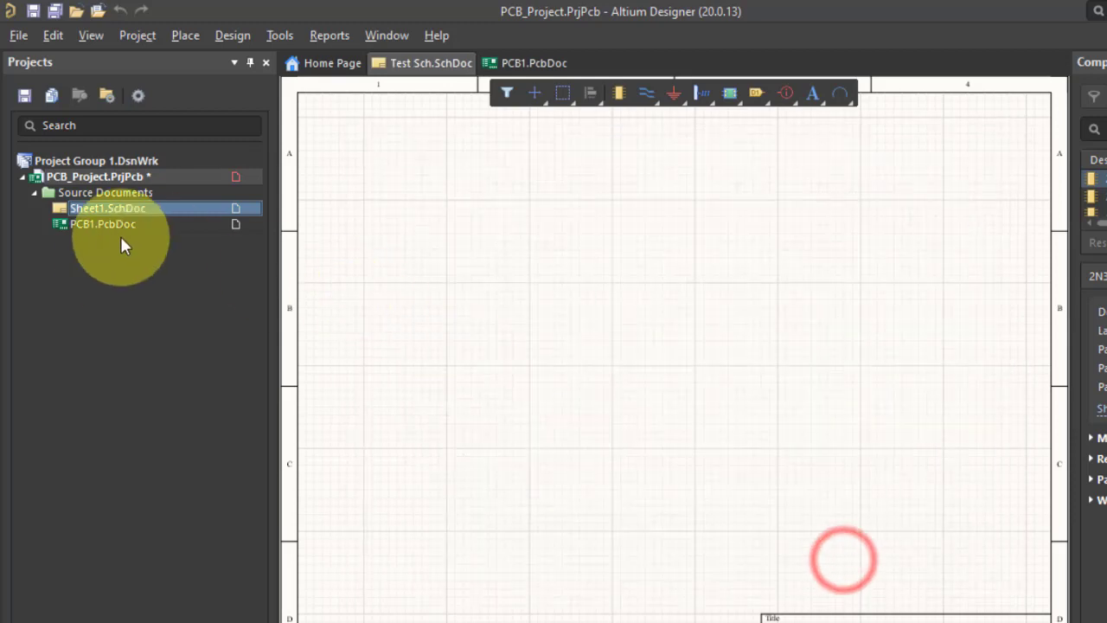
Step: Save the PCB1 document in the PCB_Project folder as Test PCB and save the PCB_Project project
right_click(84, 226)
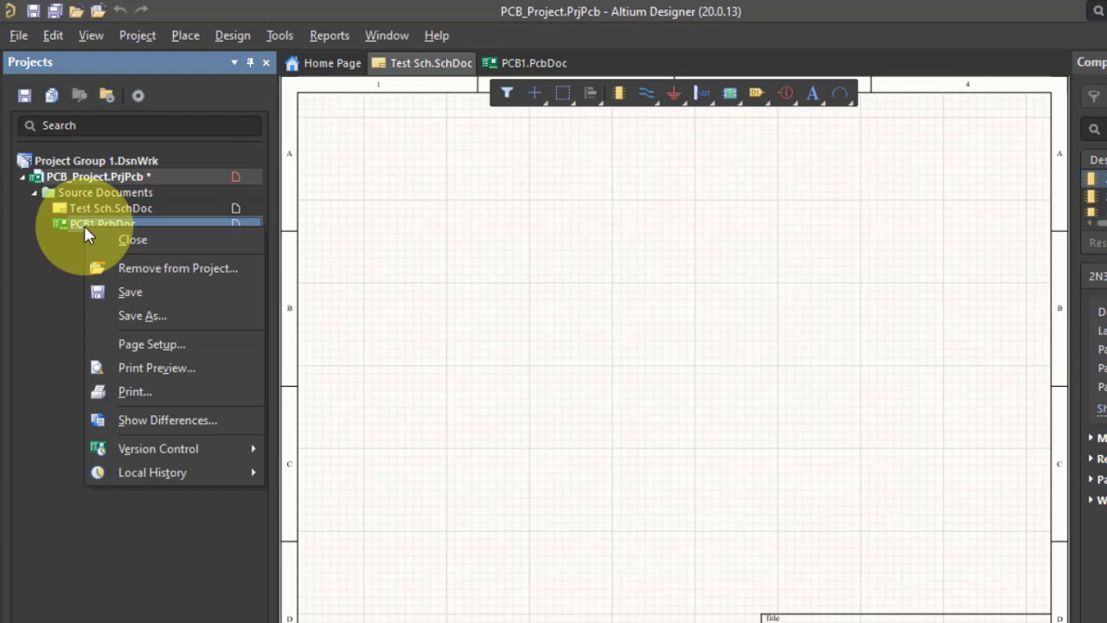
left_click(177, 297)
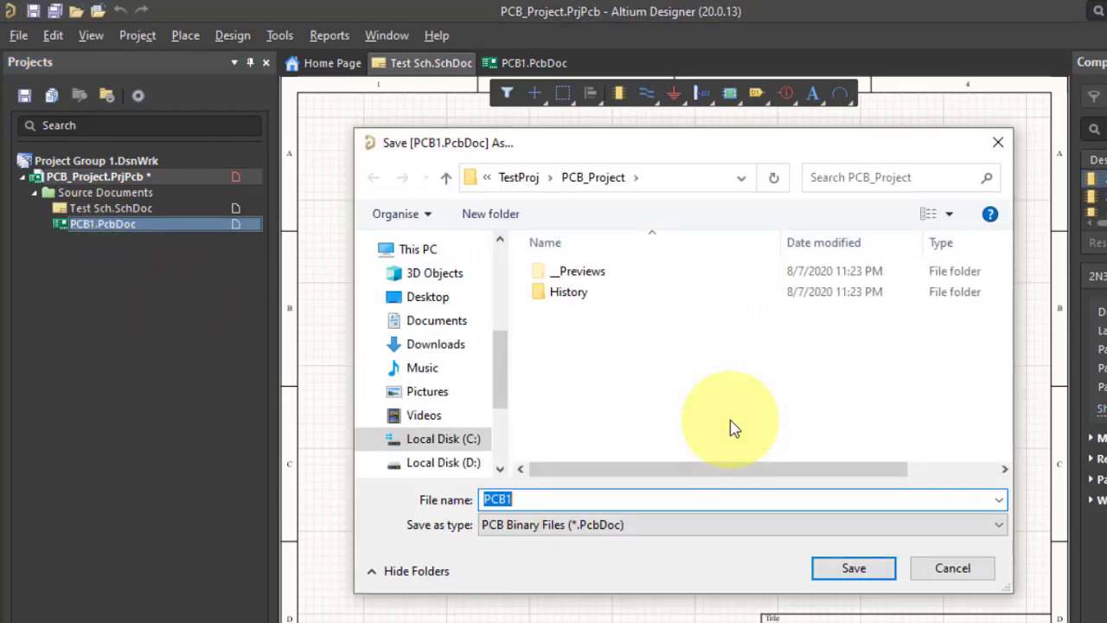
type("Test")
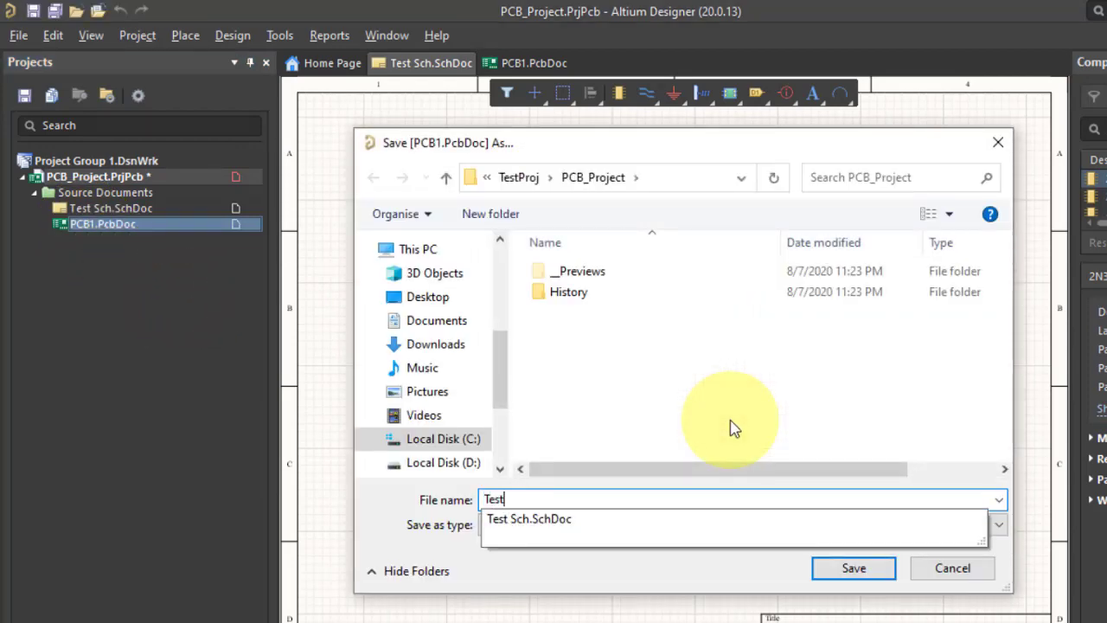
type(" PCB")
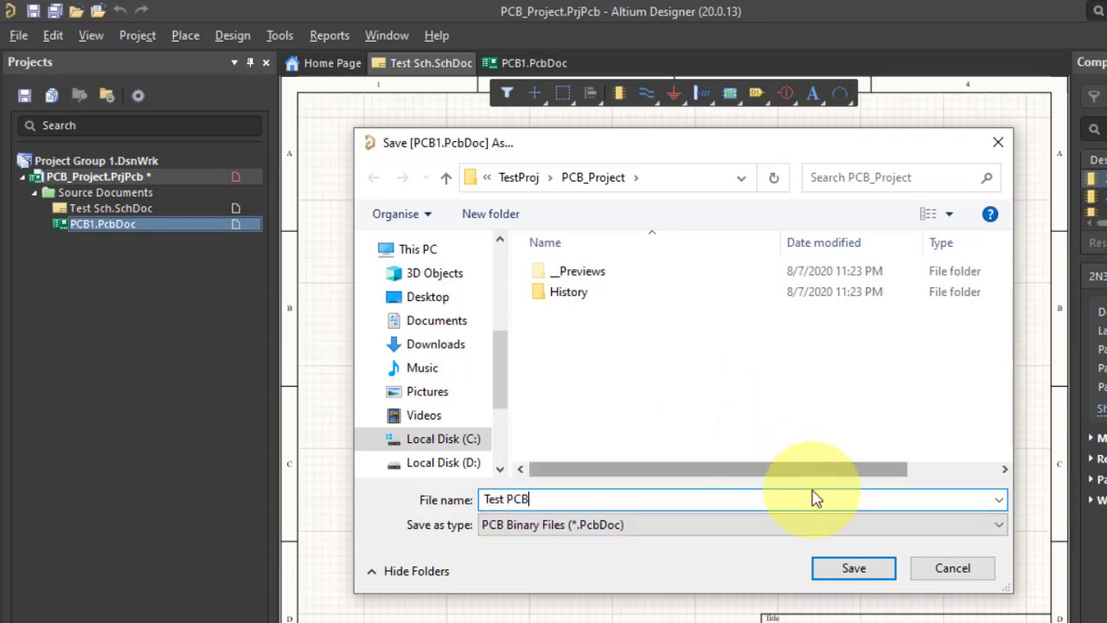
left_click(854, 567)
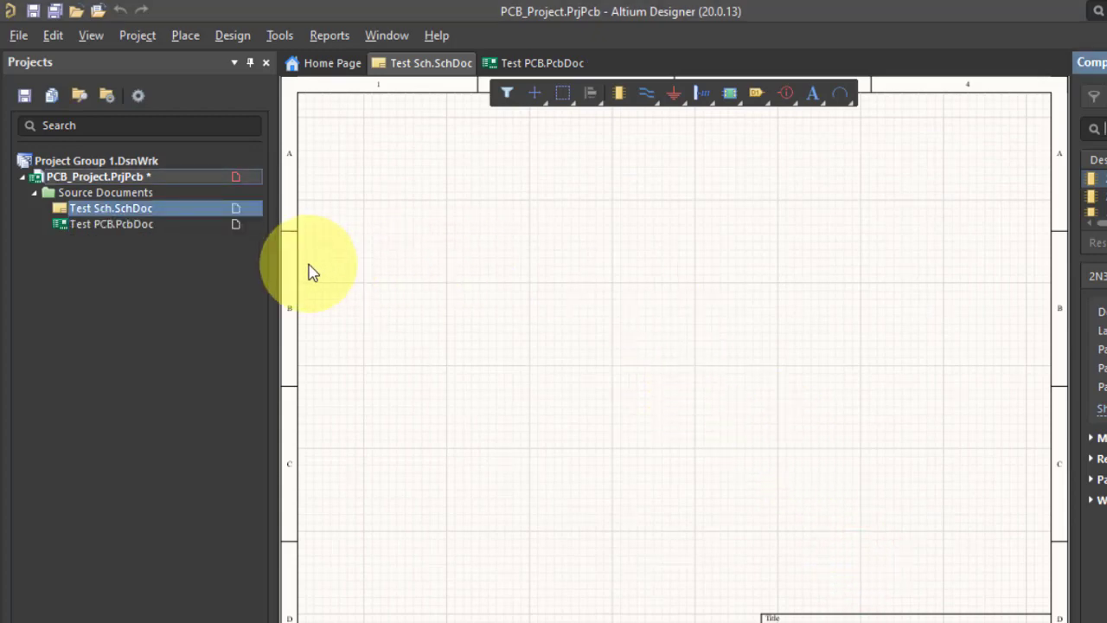
right_click(111, 176)
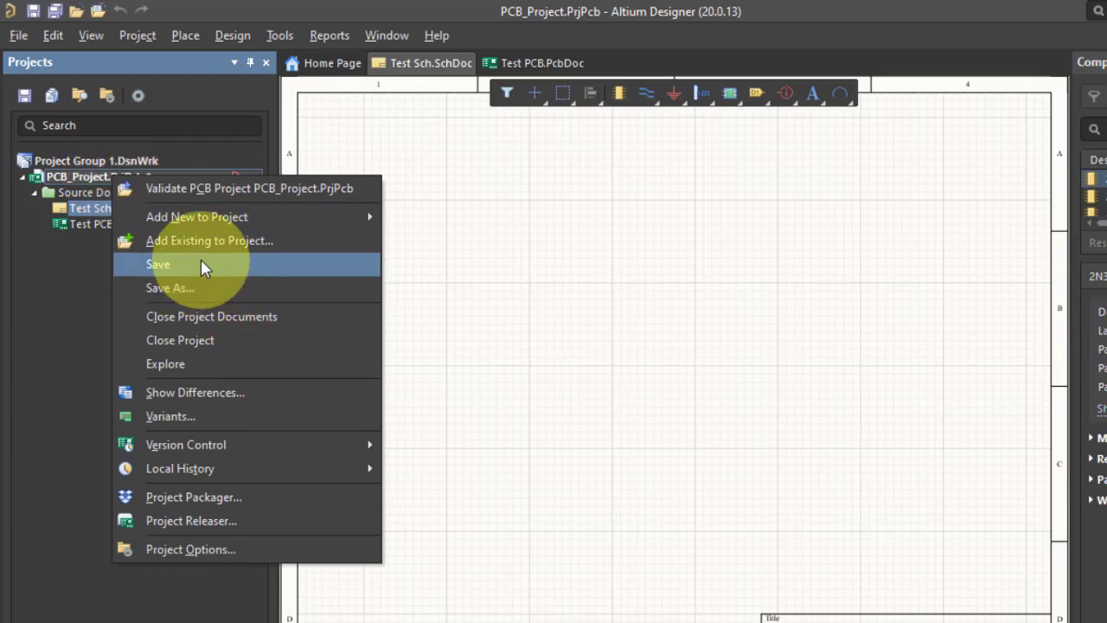
left_click(202, 265)
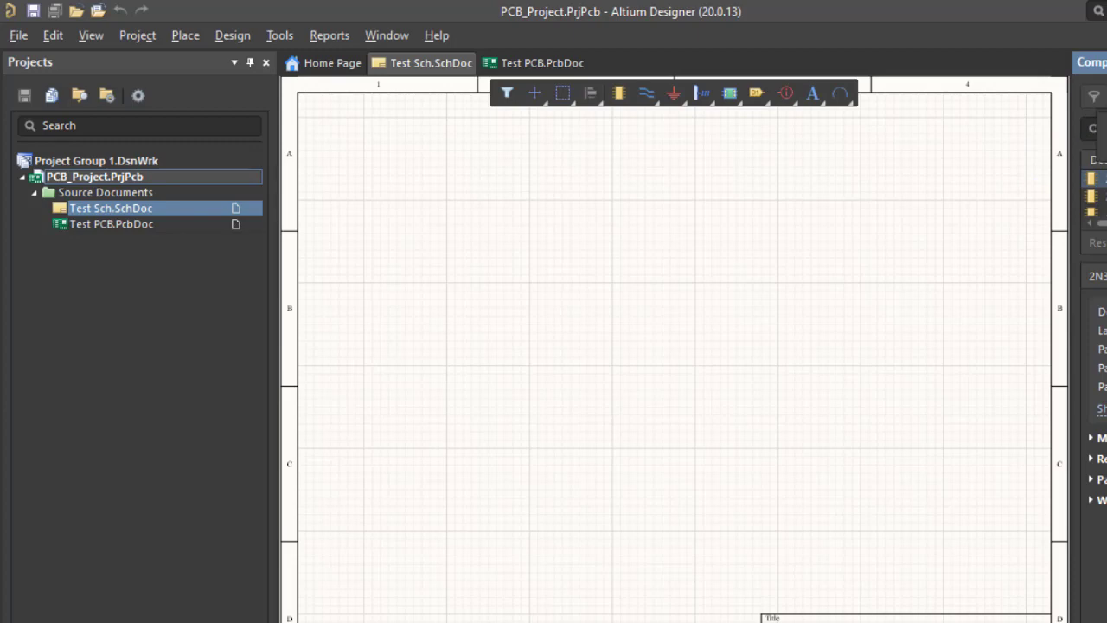
Step: Place a BNC and a D Connector 9 from the Miscellaneous Connectors library on the schematic, with the BNC below the D connector
left_click(1103, 139)
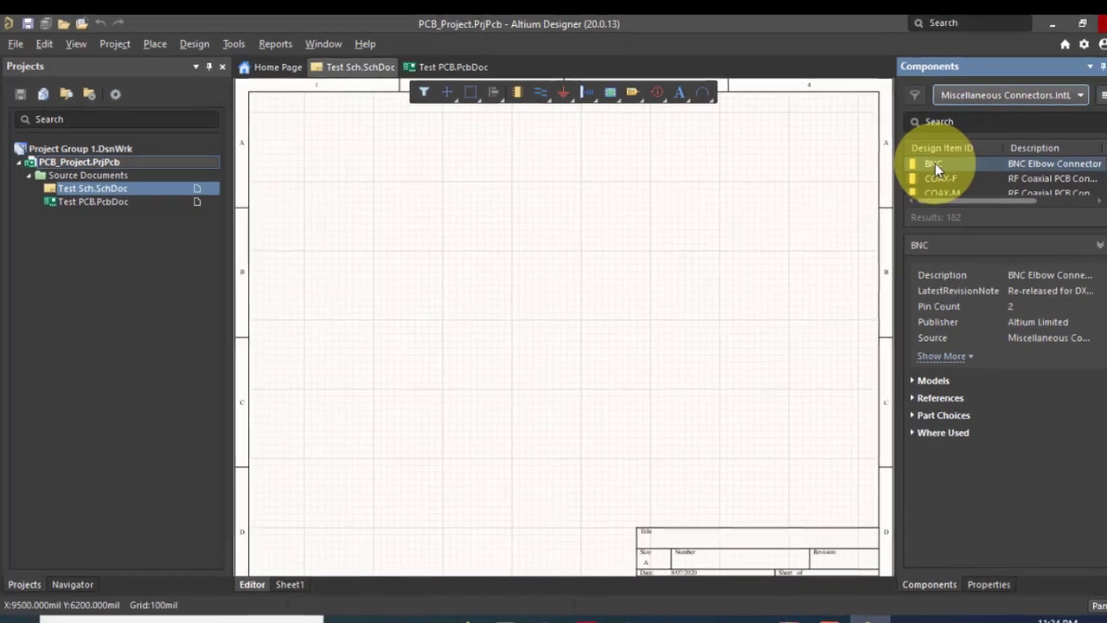
left_click_drag(935, 163, 681, 206)
scroll(952, 191, "down", 2)
scroll(942, 184, "down", 3)
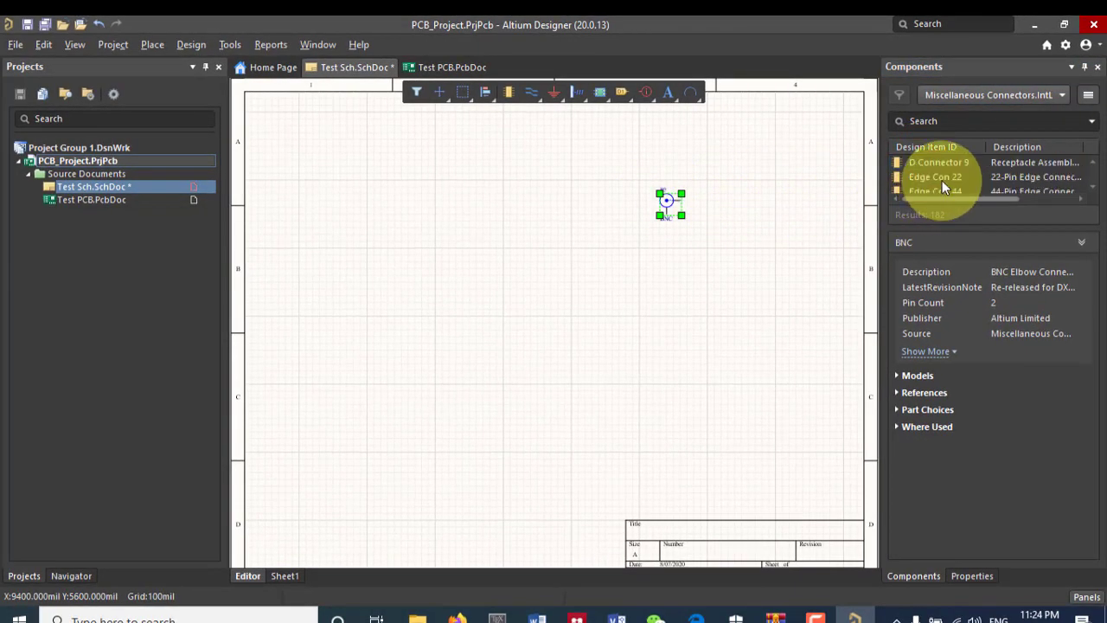
left_click_drag(947, 162, 512, 182)
left_click(578, 242)
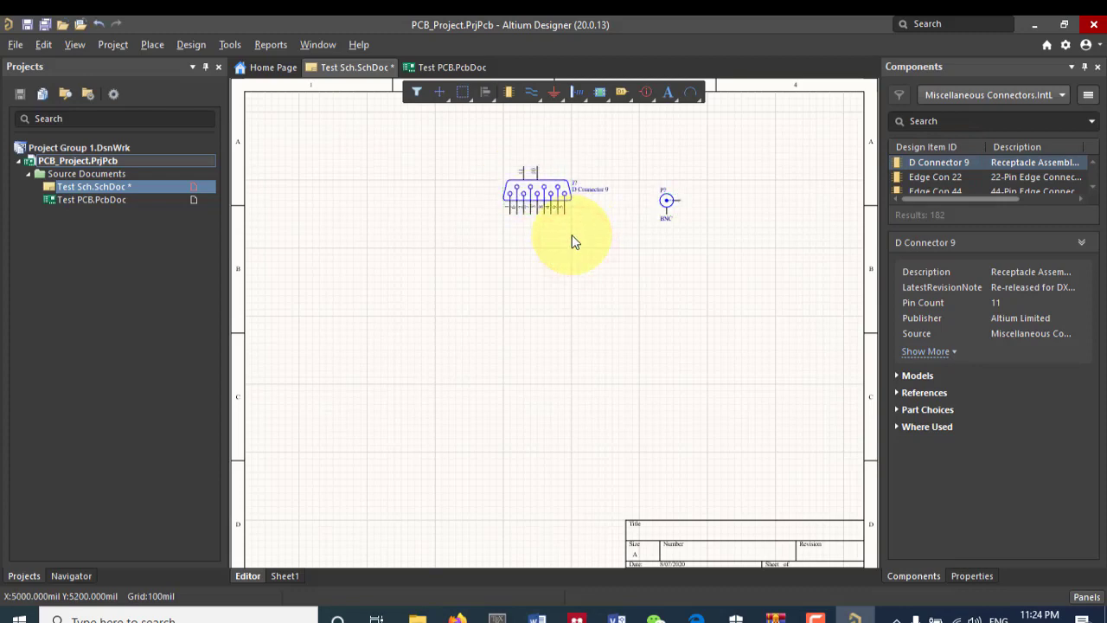
left_click_drag(665, 194, 550, 284)
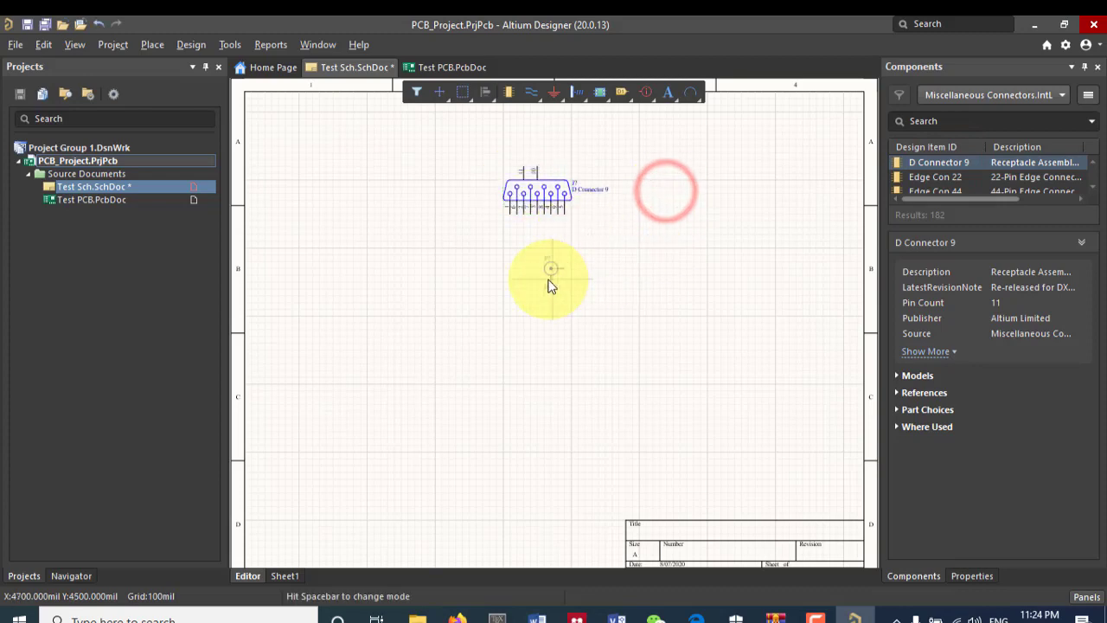
left_click(611, 282)
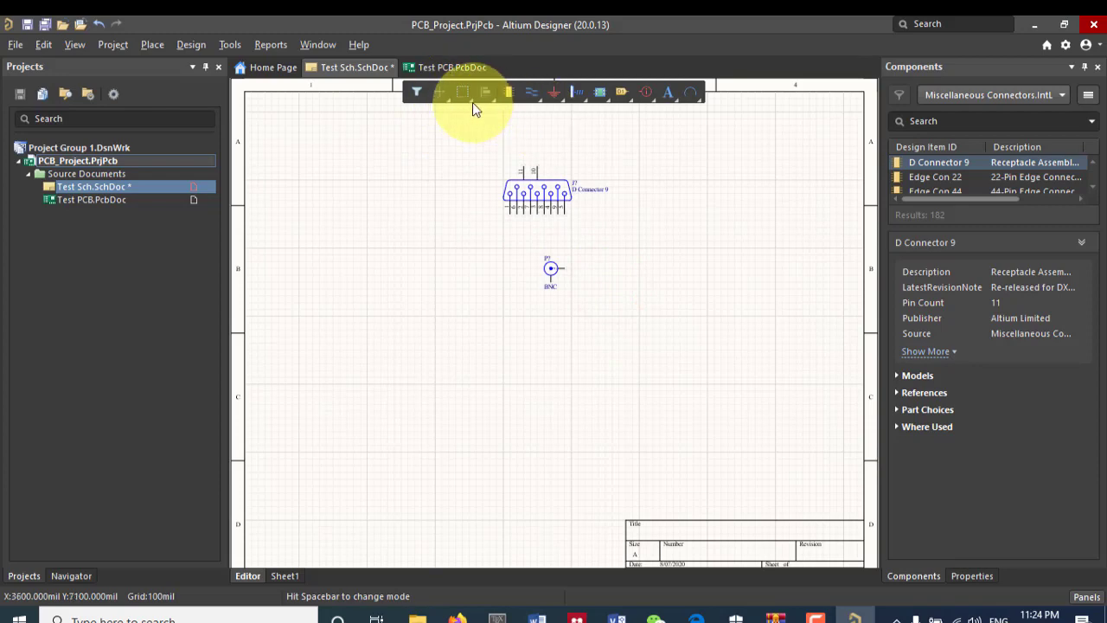
Step: Wire the middle lower pin of the D Connector 9 down and around to the bottom pin of the BNC connector
left_click(537, 103)
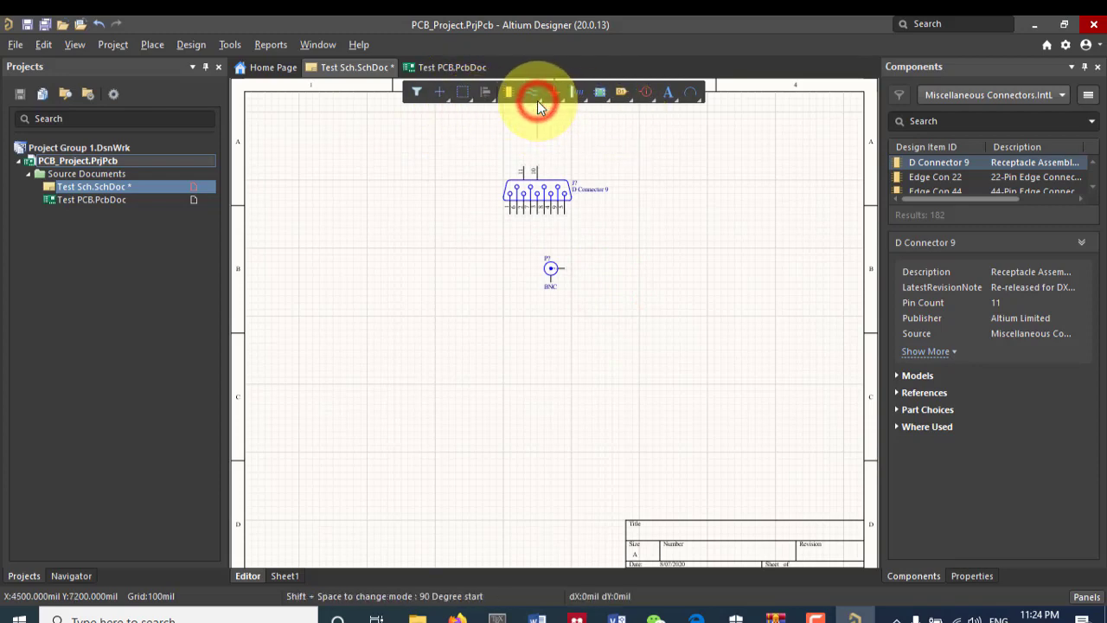
left_click(537, 217)
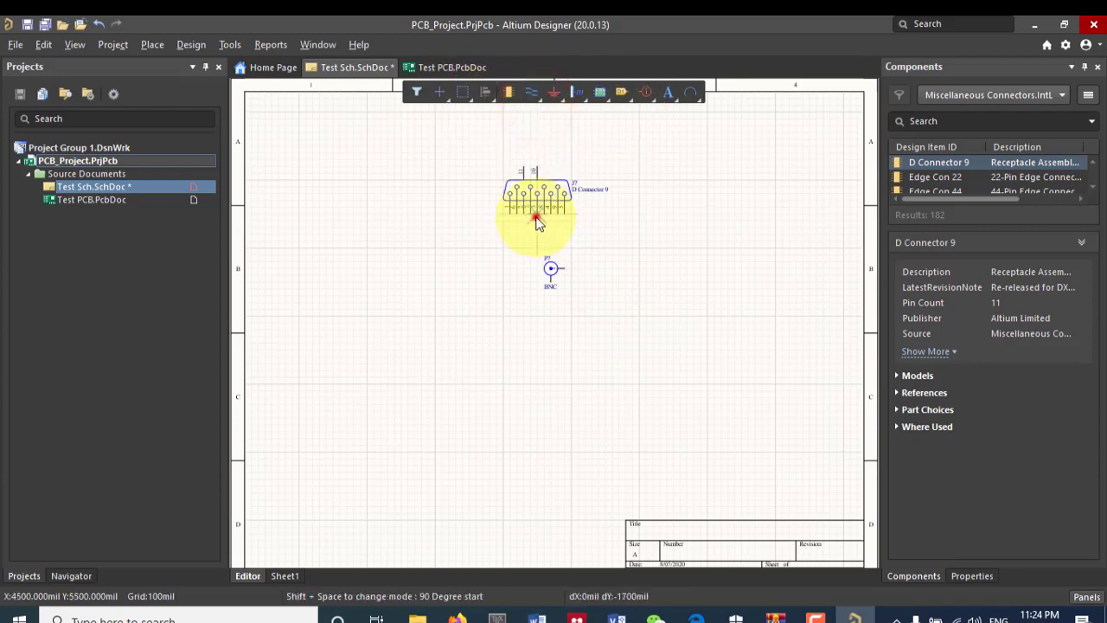
left_click(537, 302)
left_click(553, 305)
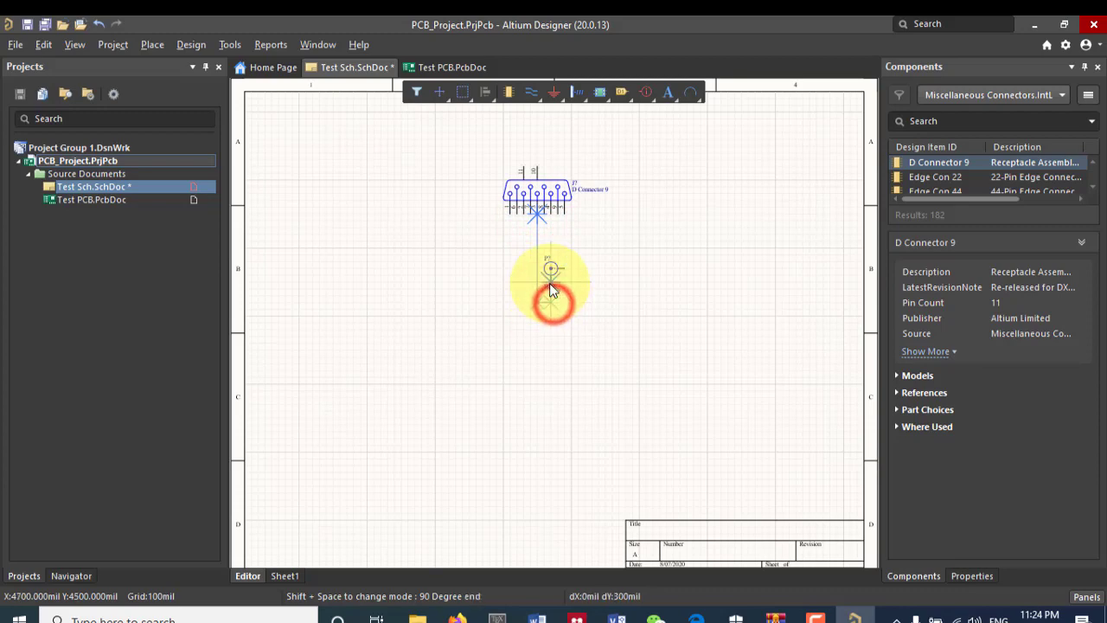
left_click(551, 282)
right_click(635, 280)
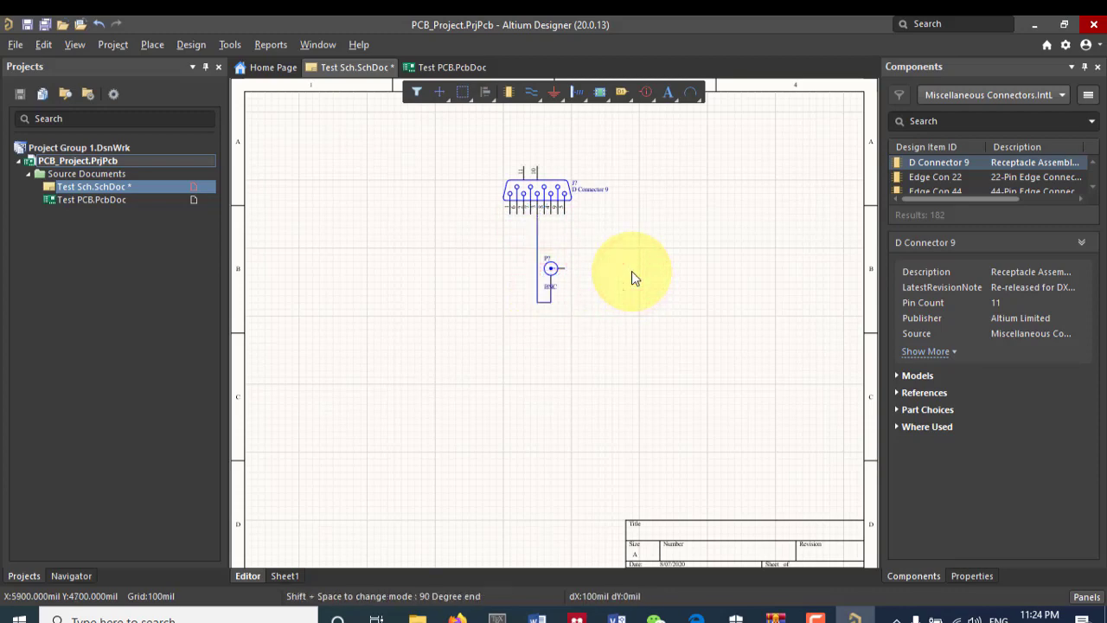
Step: Save the edited Test Sch.SchDoc schematic in the project
left_click(95, 190)
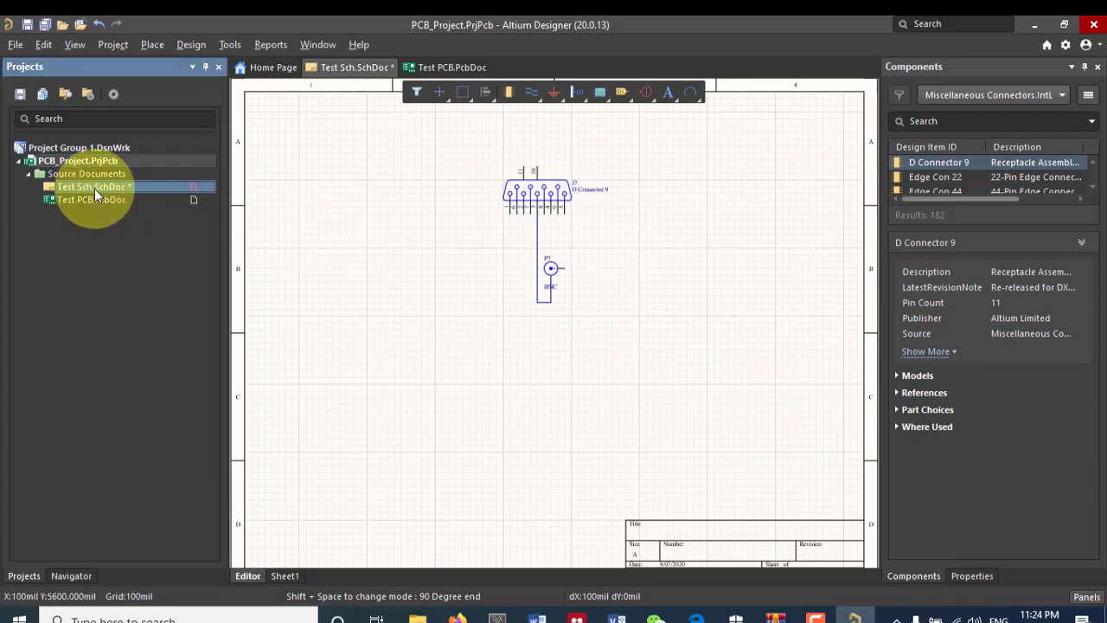
right_click(94, 189)
left_click(134, 263)
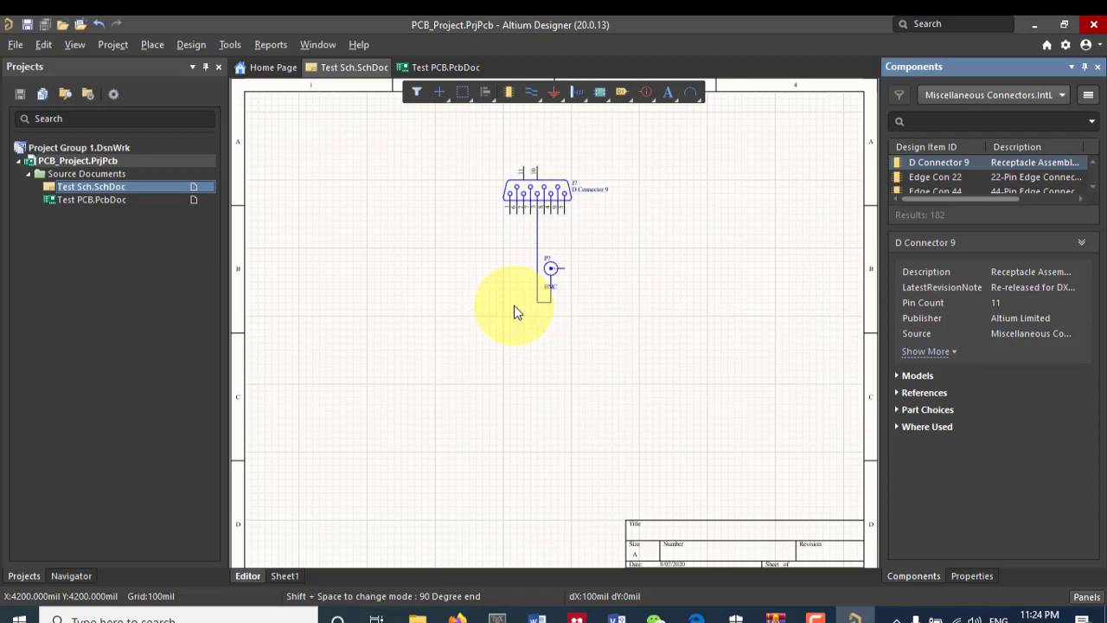
left_click(1018, 95)
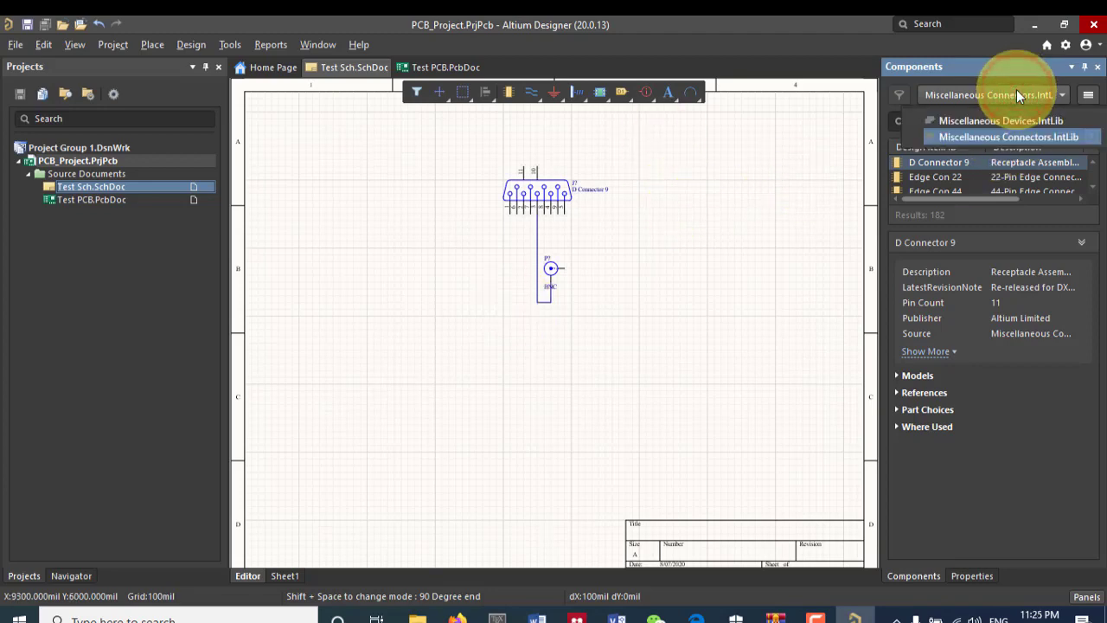
left_click(1019, 95)
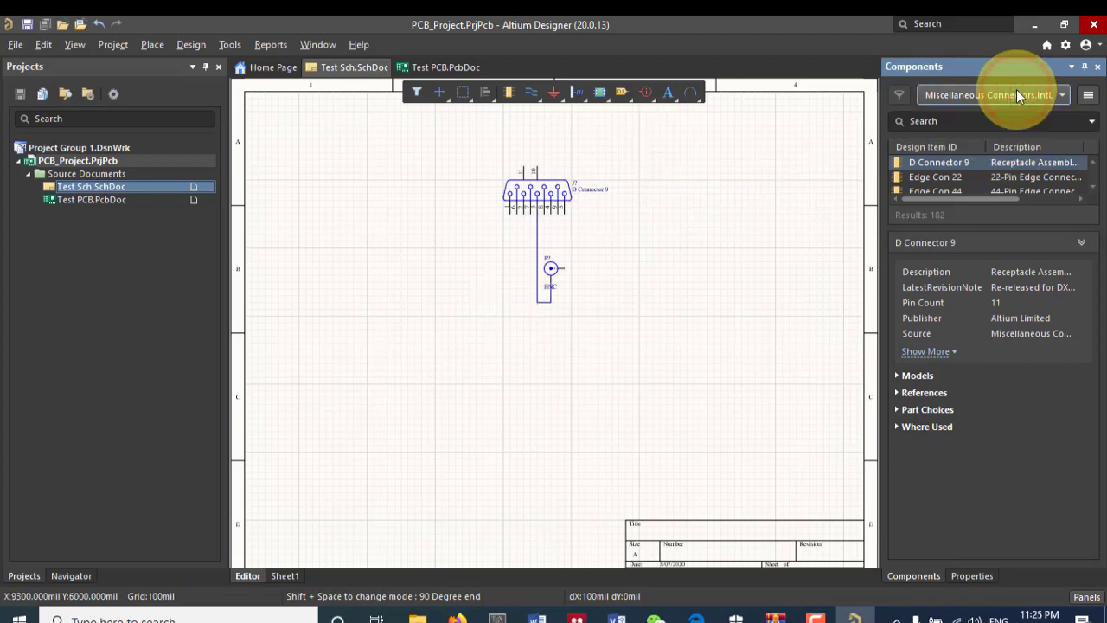